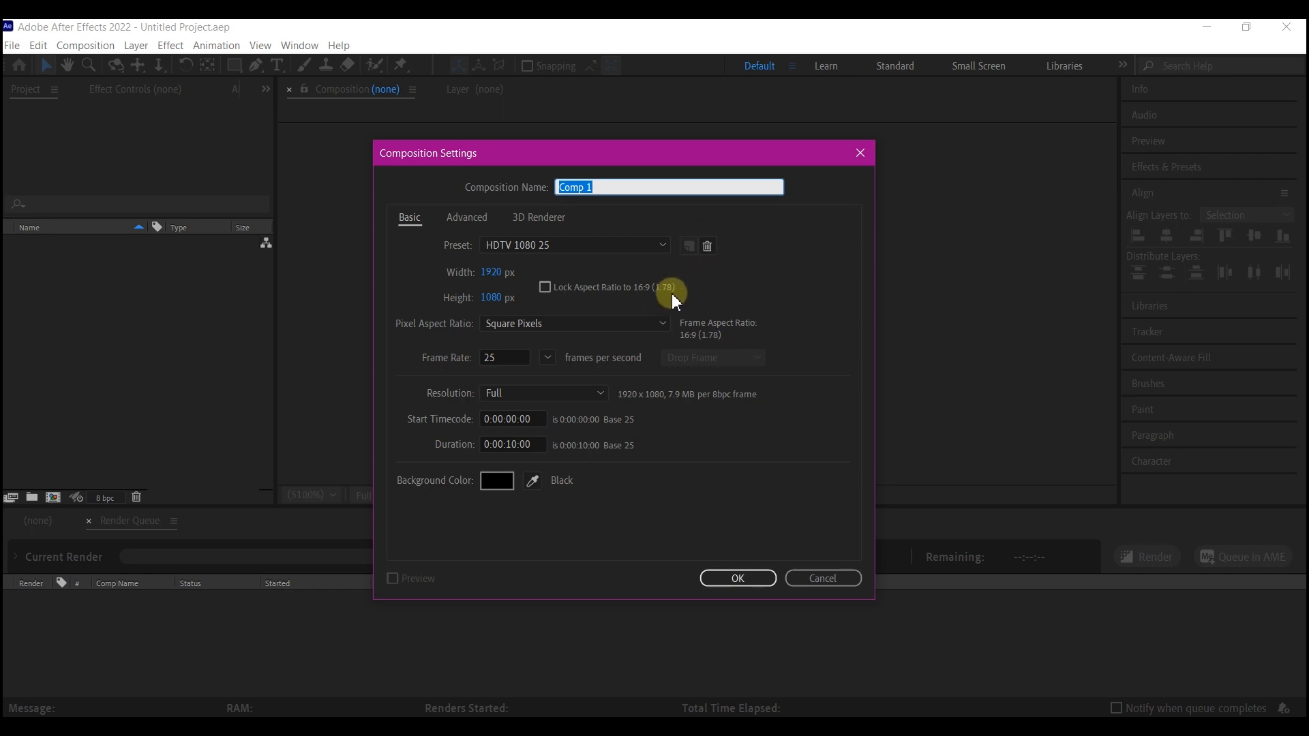
Create a 1920 × 1080 composition at 25 fps lasting 10 seconds and add an empty shape layer to it.
{"action": "left_click", "coordinate": [738, 579]}
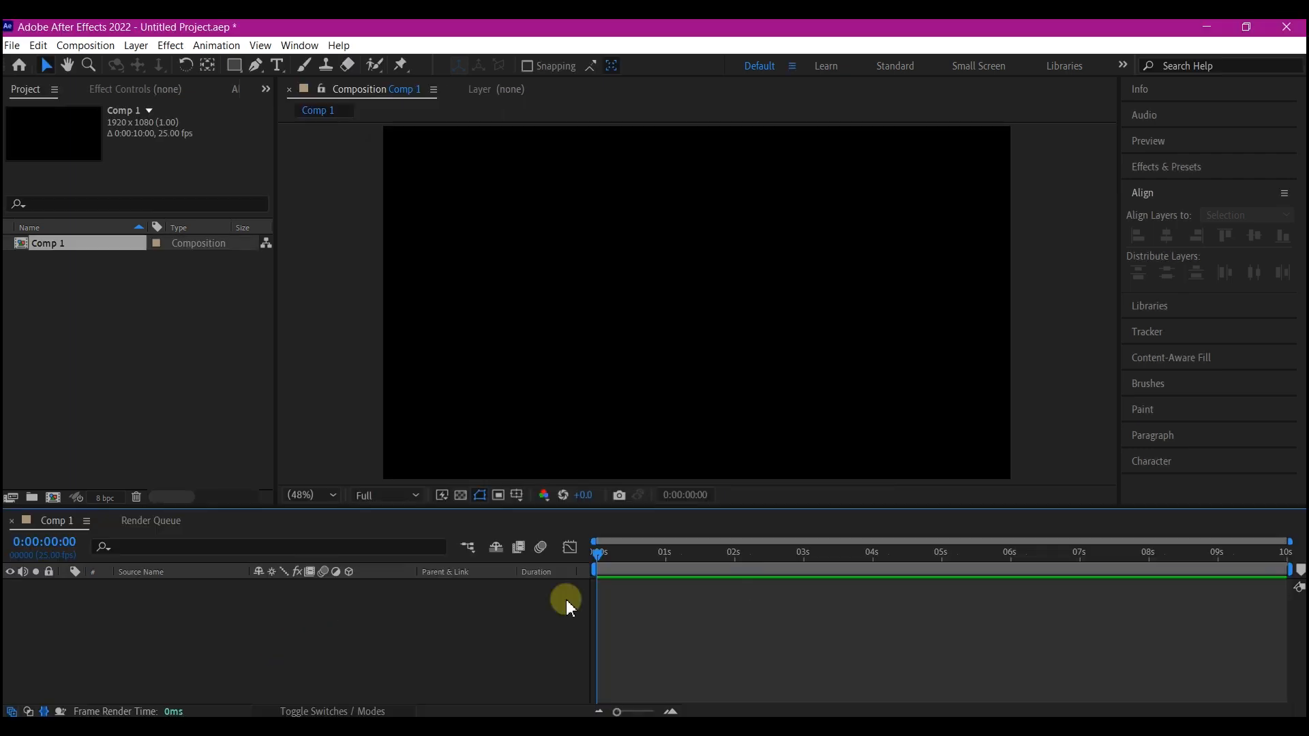
{"action": "right_click", "coordinate": [467, 625]}
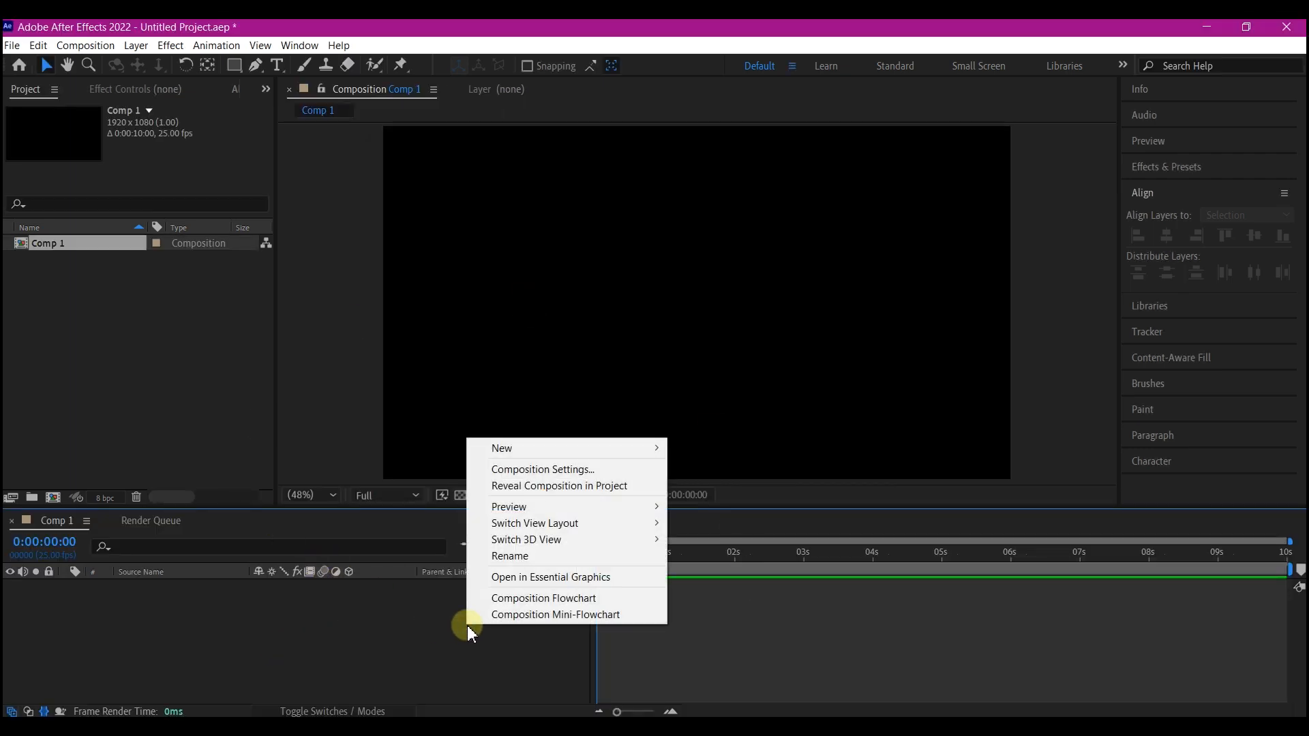
{"action": "mouse_move", "coordinate": [507, 456]}
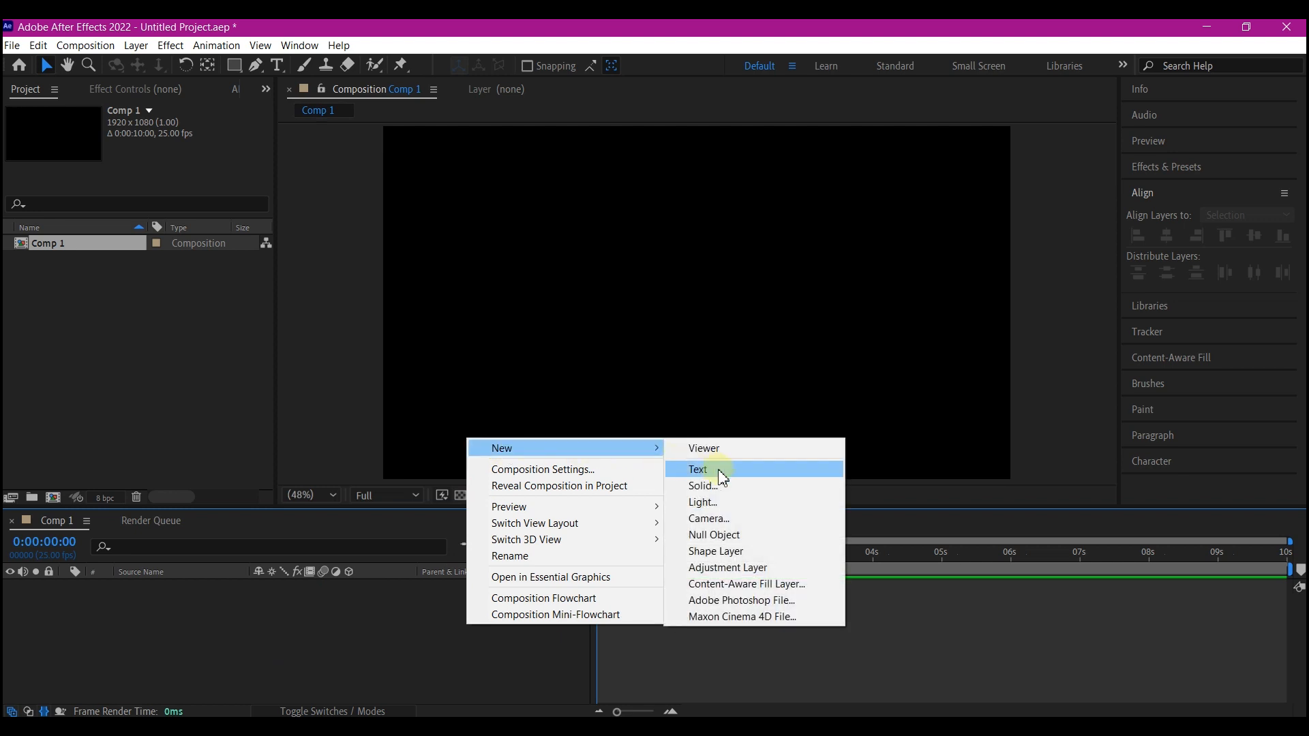
{"action": "left_click", "coordinate": [700, 557]}
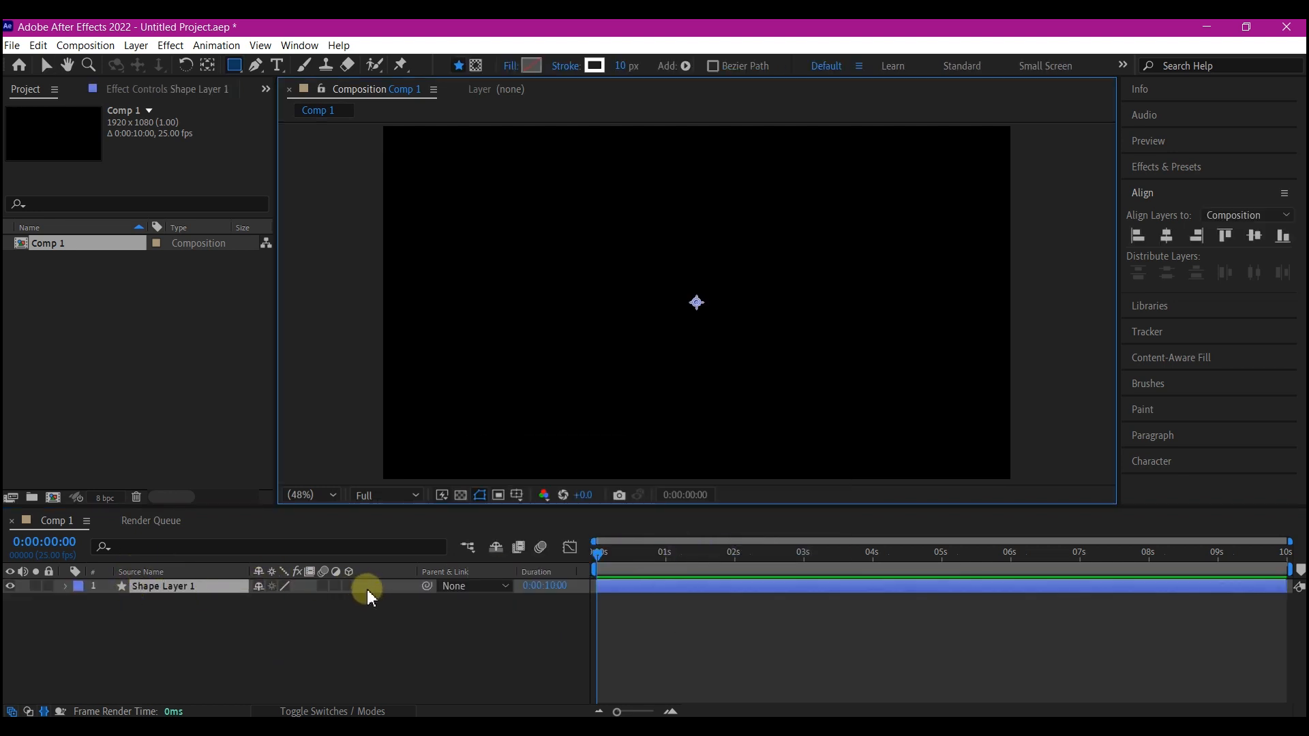
Add a rectangle path to the contents of the shape layer.
{"action": "left_click", "coordinate": [69, 590]}
{"action": "left_click", "coordinate": [68, 588]}
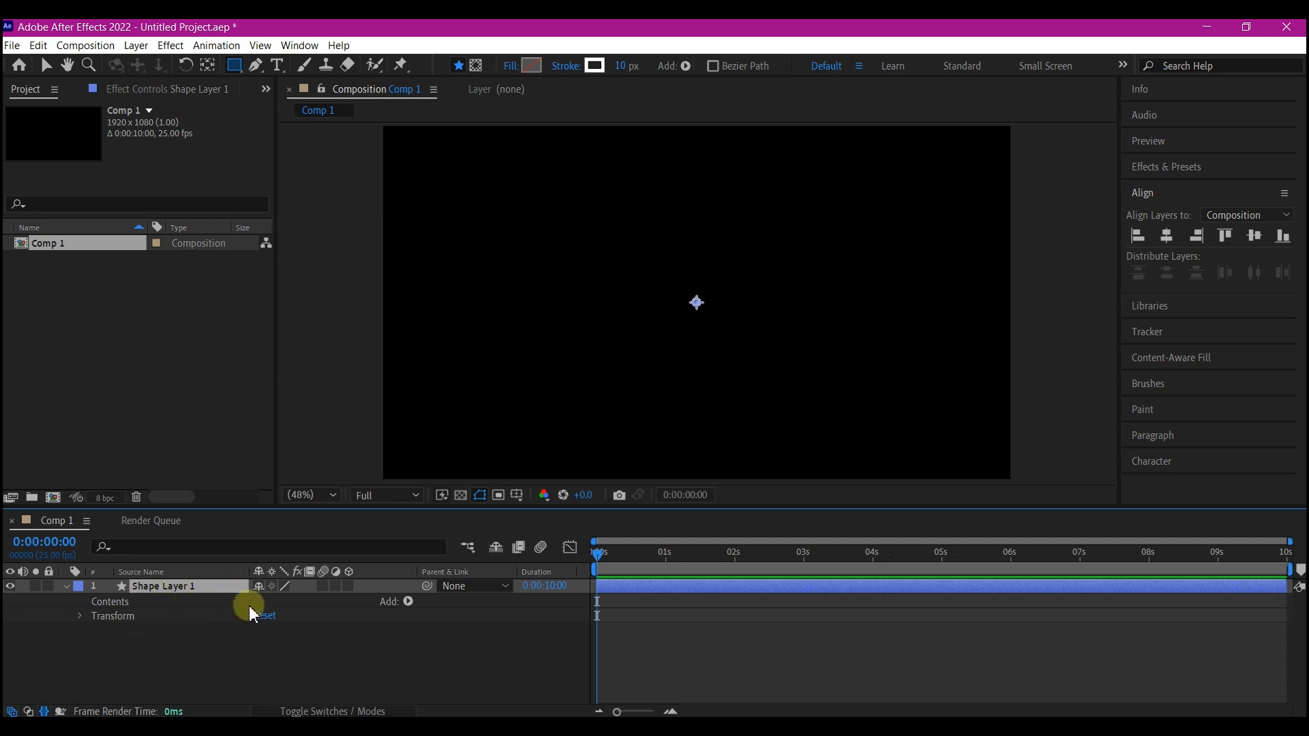
{"action": "left_click", "coordinate": [408, 601]}
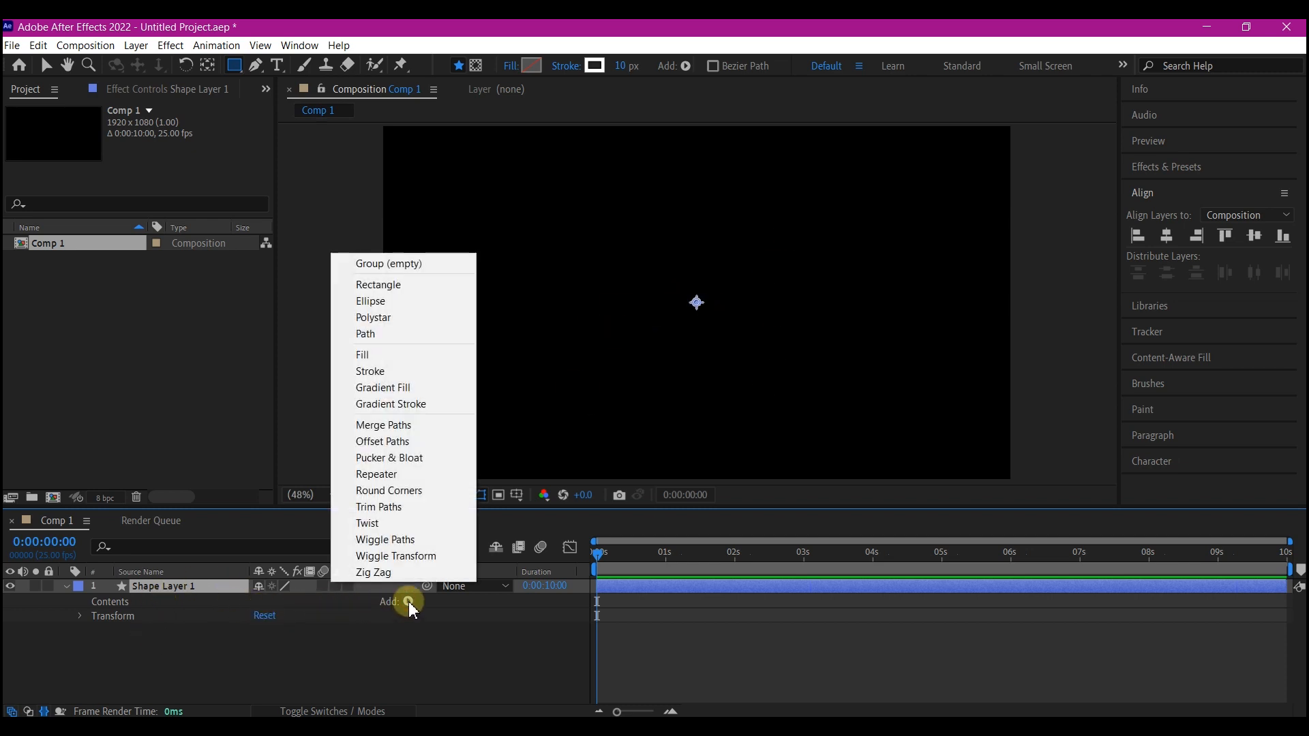
{"action": "left_click", "coordinate": [418, 285]}
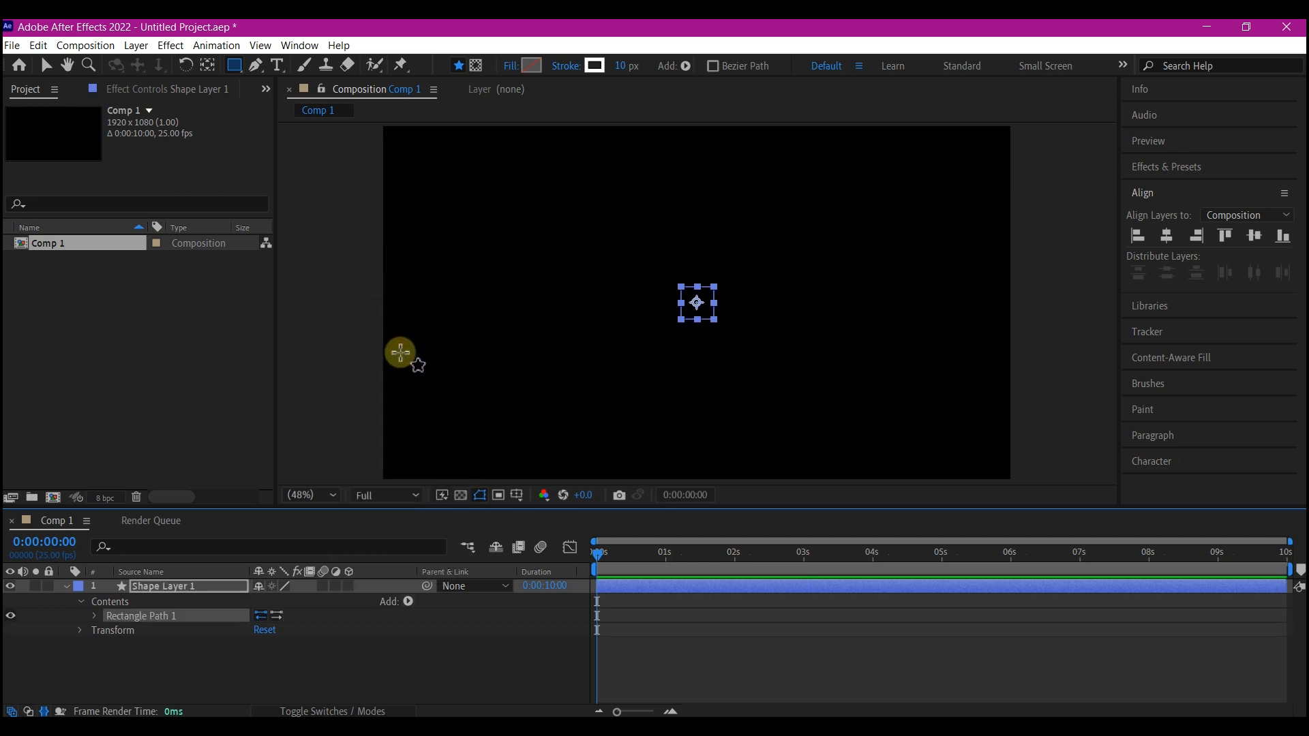
{"action": "left_click", "coordinate": [315, 675]}
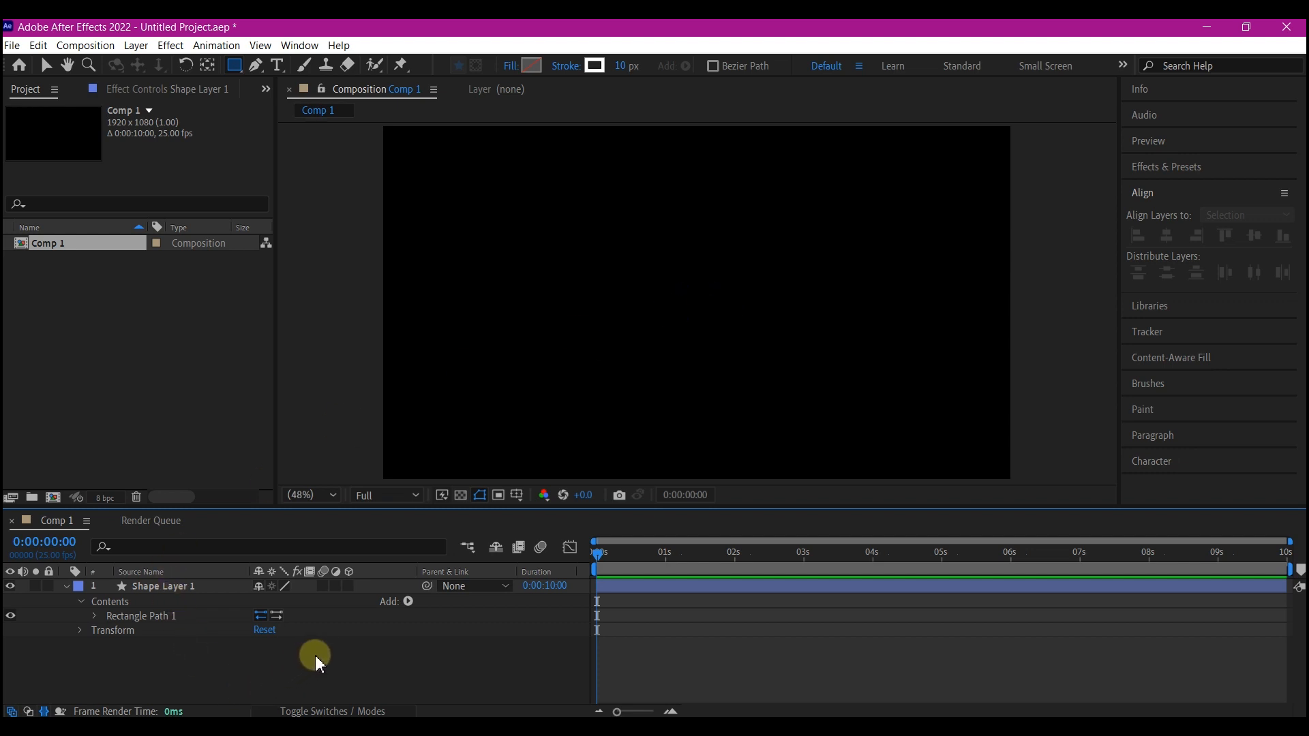
Add a stroke to the shape layer's contents and set its stroke width to 10.
{"action": "left_click", "coordinate": [408, 600]}
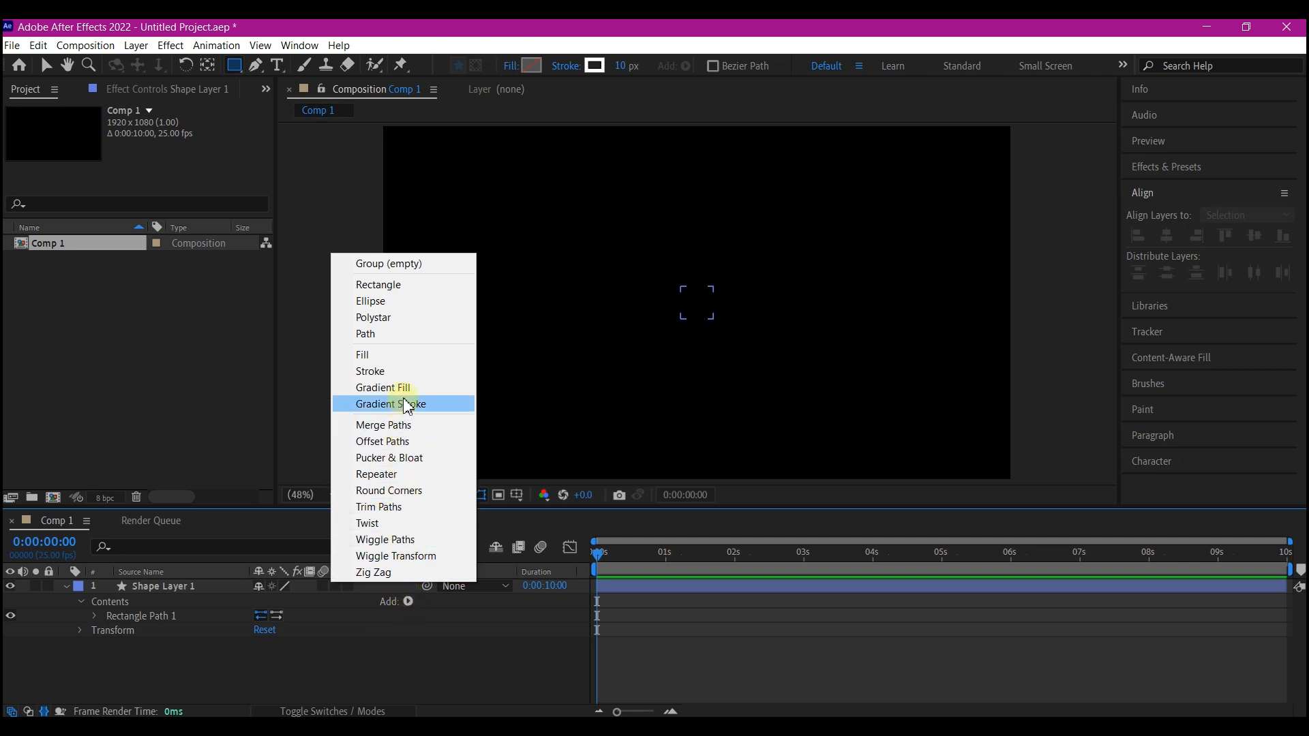
{"action": "left_click", "coordinate": [409, 372]}
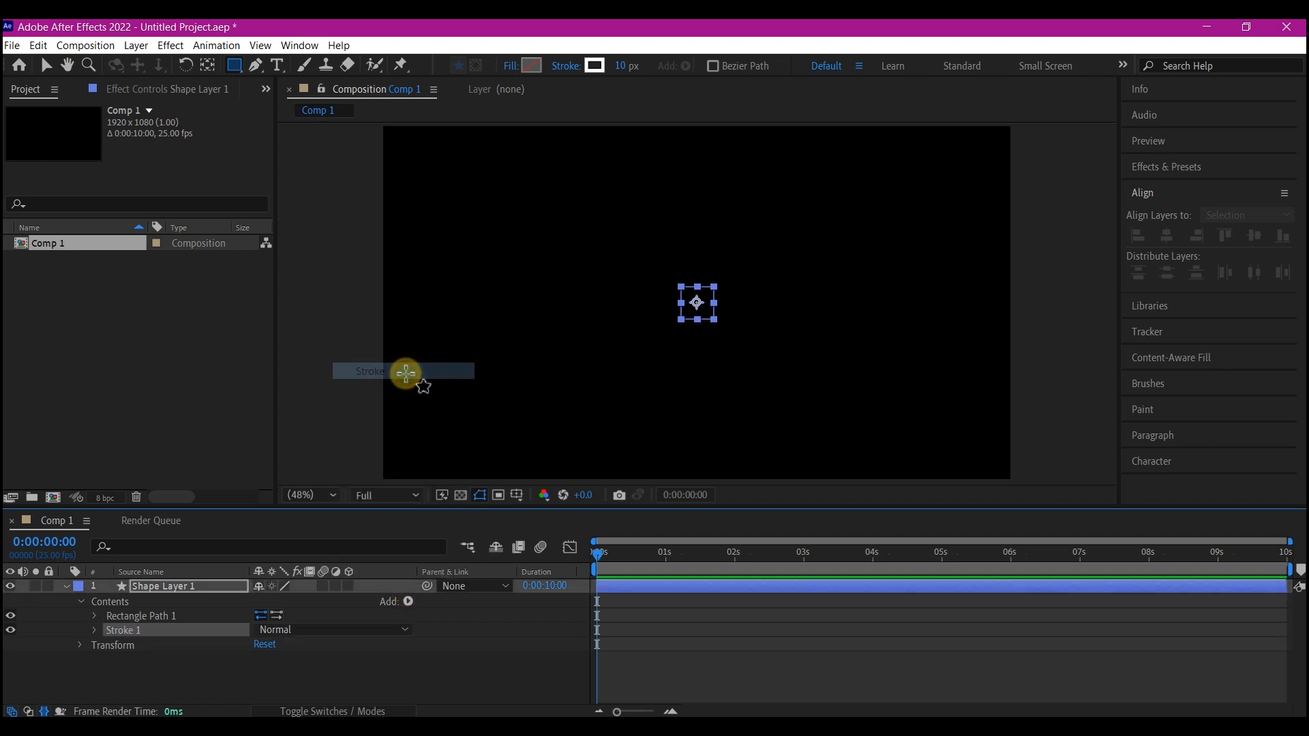
{"action": "left_click", "coordinate": [315, 675]}
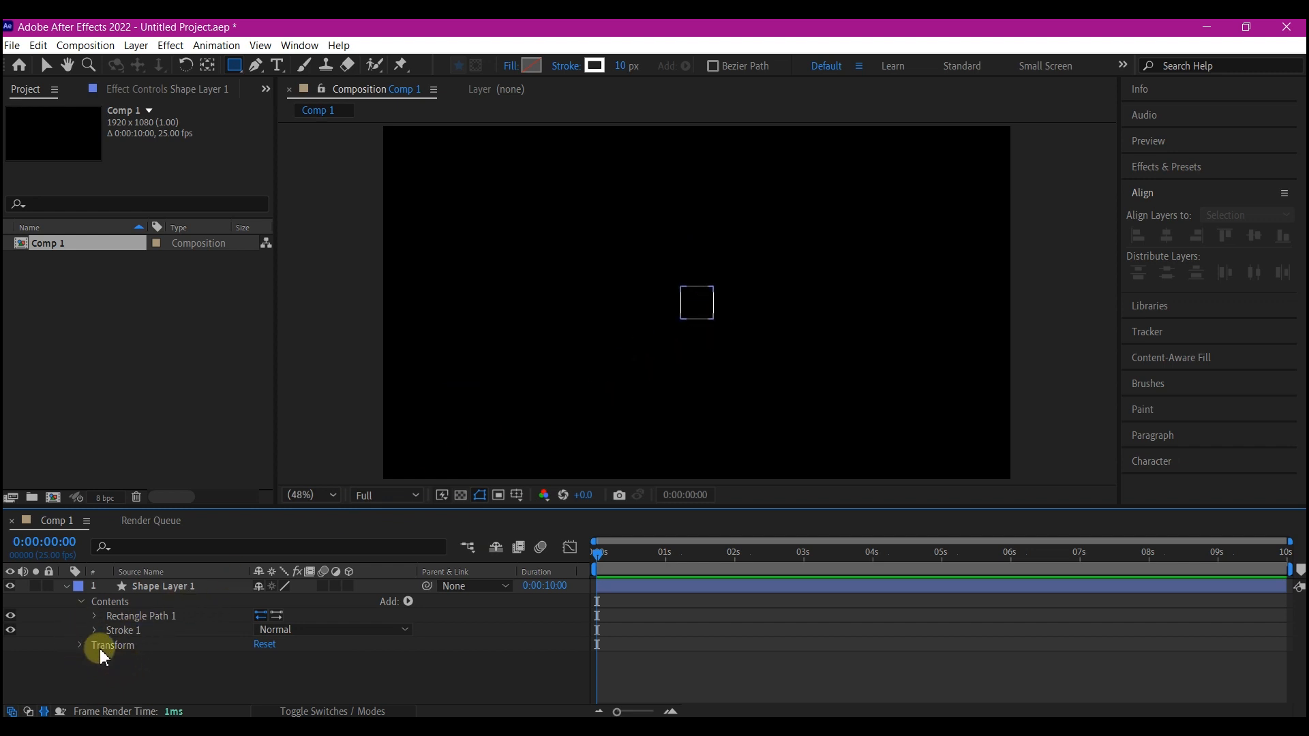
{"action": "left_click", "coordinate": [94, 631]}
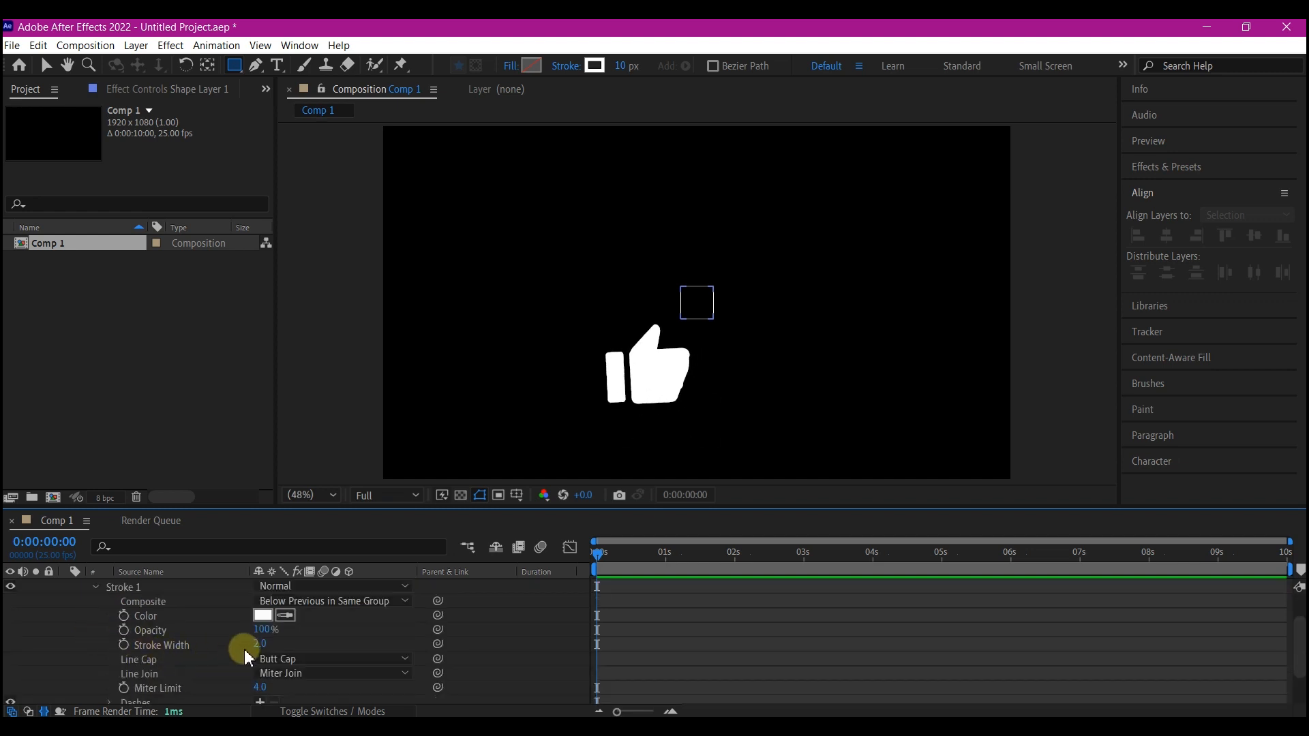
{"action": "left_click", "coordinate": [261, 641]}
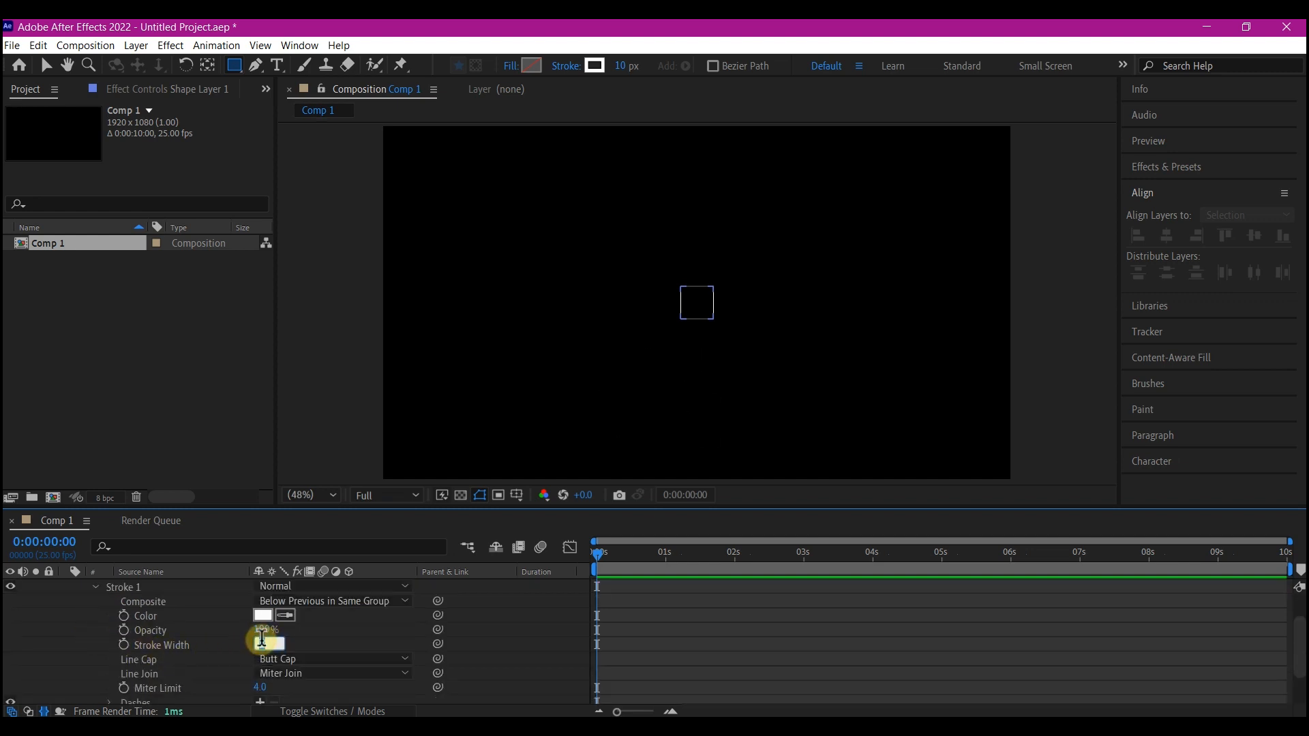
{"action": "key", "text": "Return"}
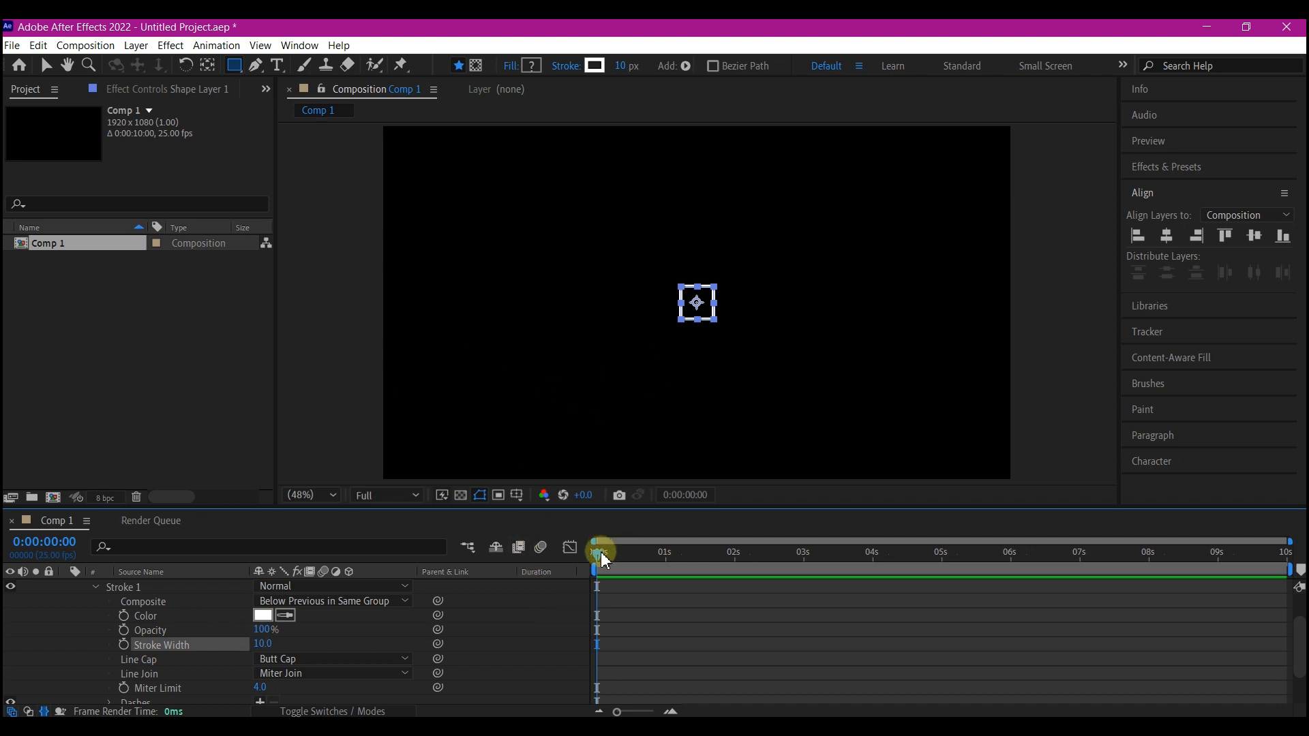
Start keyframing the shape layer's stroke width, position, scale and rotation at 0 seconds, and show only the keyframed properties.
{"action": "left_click", "coordinate": [126, 645]}
{"action": "scroll", "coordinate": [171, 658], "scroll_direction": "down", "scroll_amount": 2}
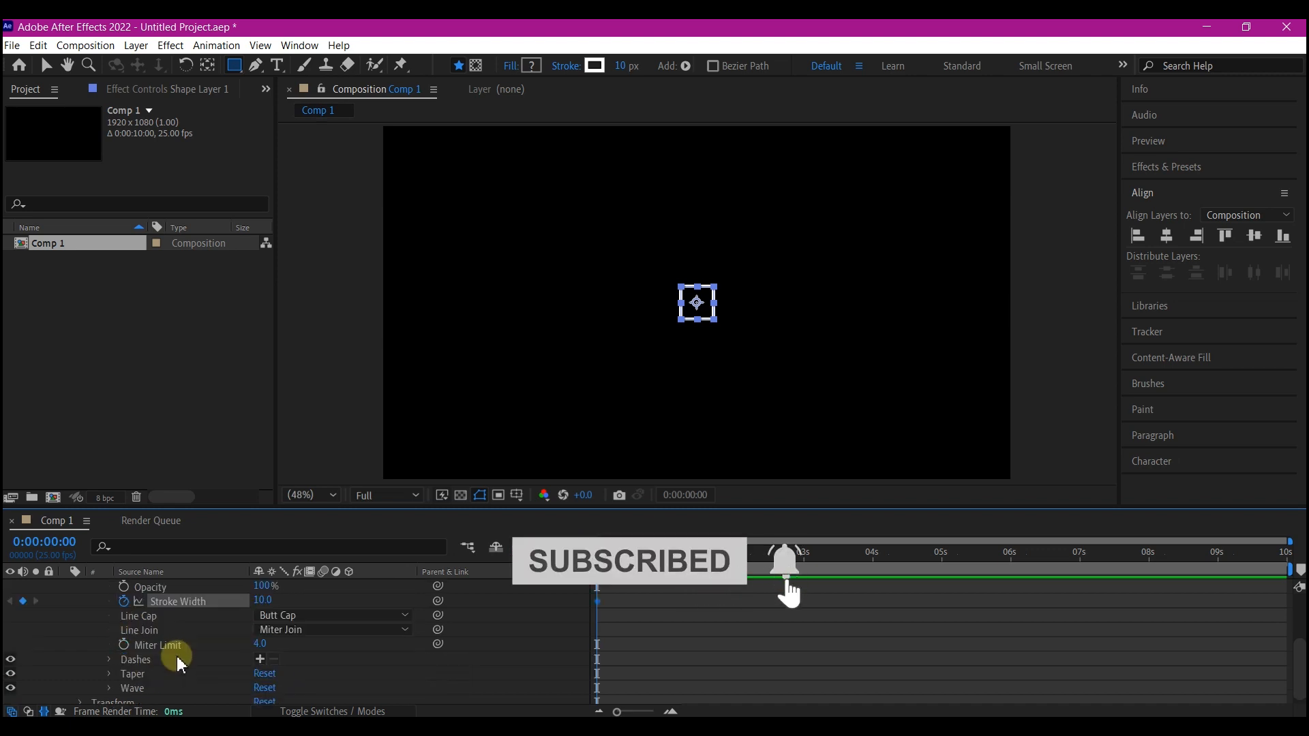
{"action": "scroll", "coordinate": [135, 667], "scroll_direction": "down", "scroll_amount": 1}
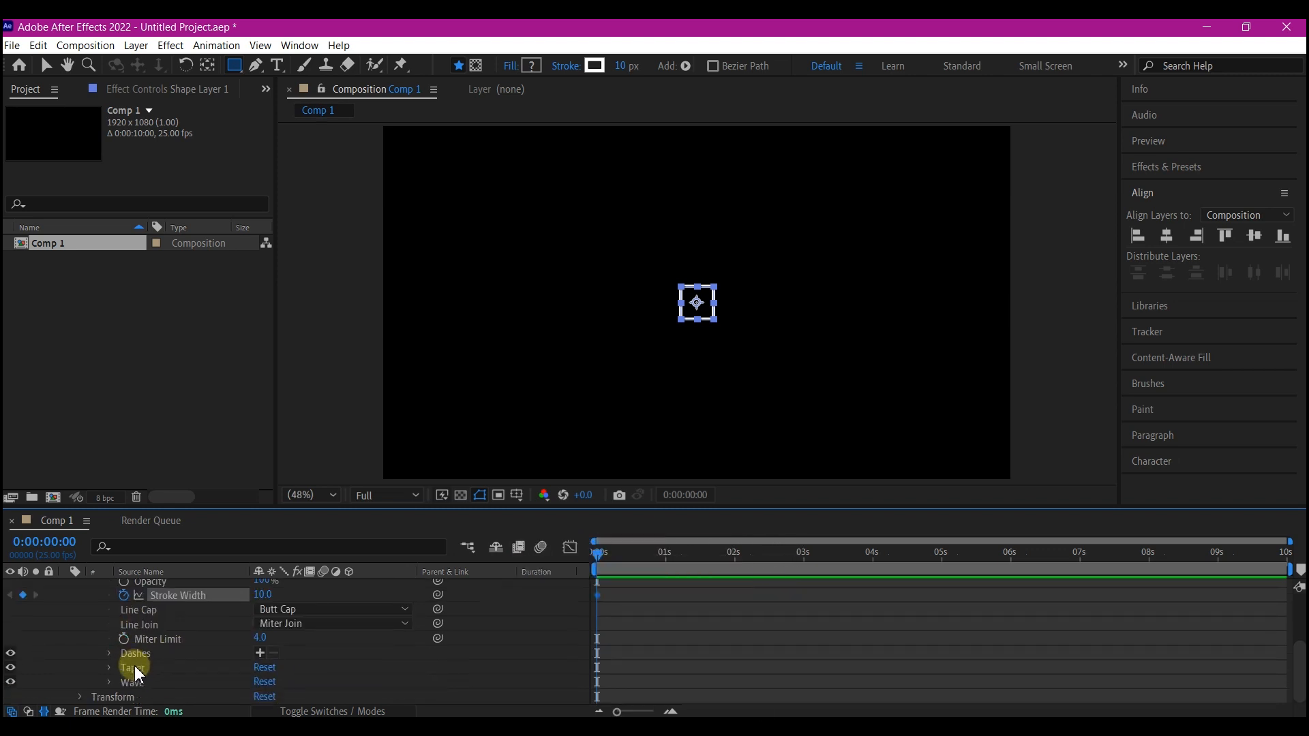
{"action": "left_click", "coordinate": [79, 697]}
{"action": "scroll", "coordinate": [109, 696], "scroll_direction": "down", "scroll_amount": 2}
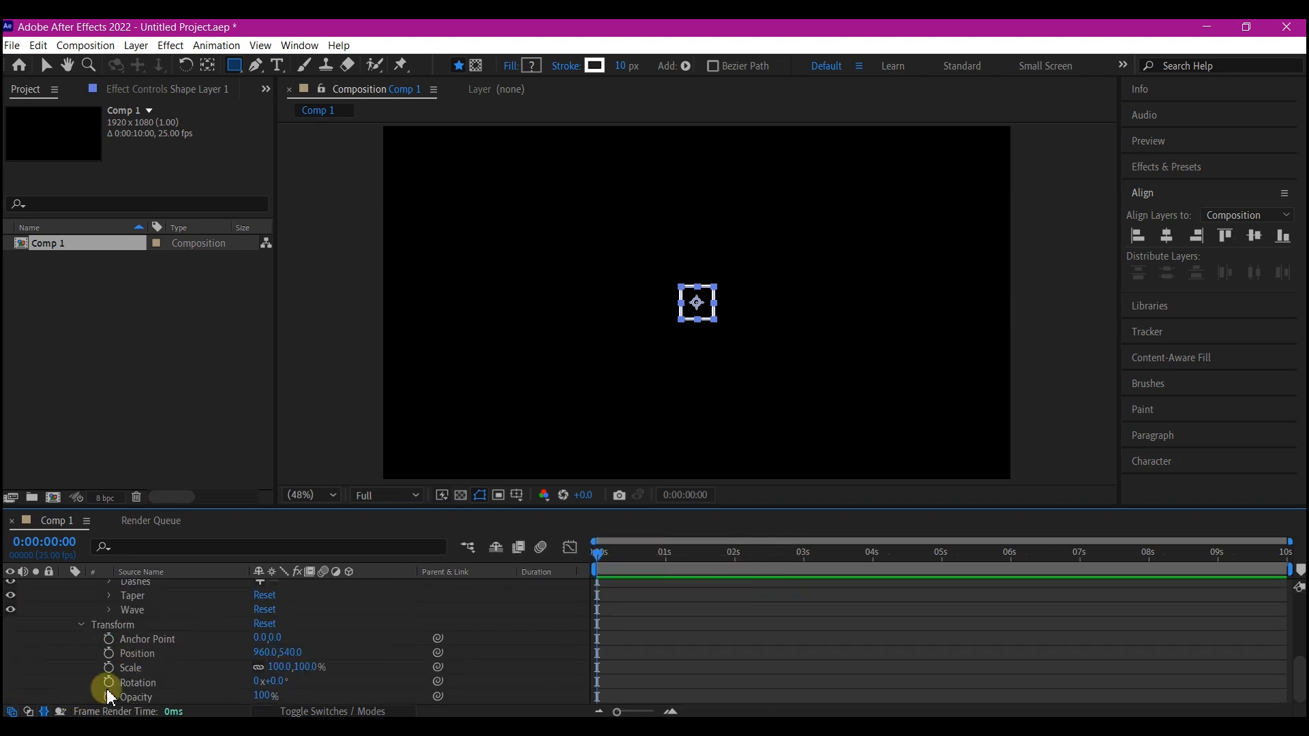
{"action": "left_click", "coordinate": [109, 654]}
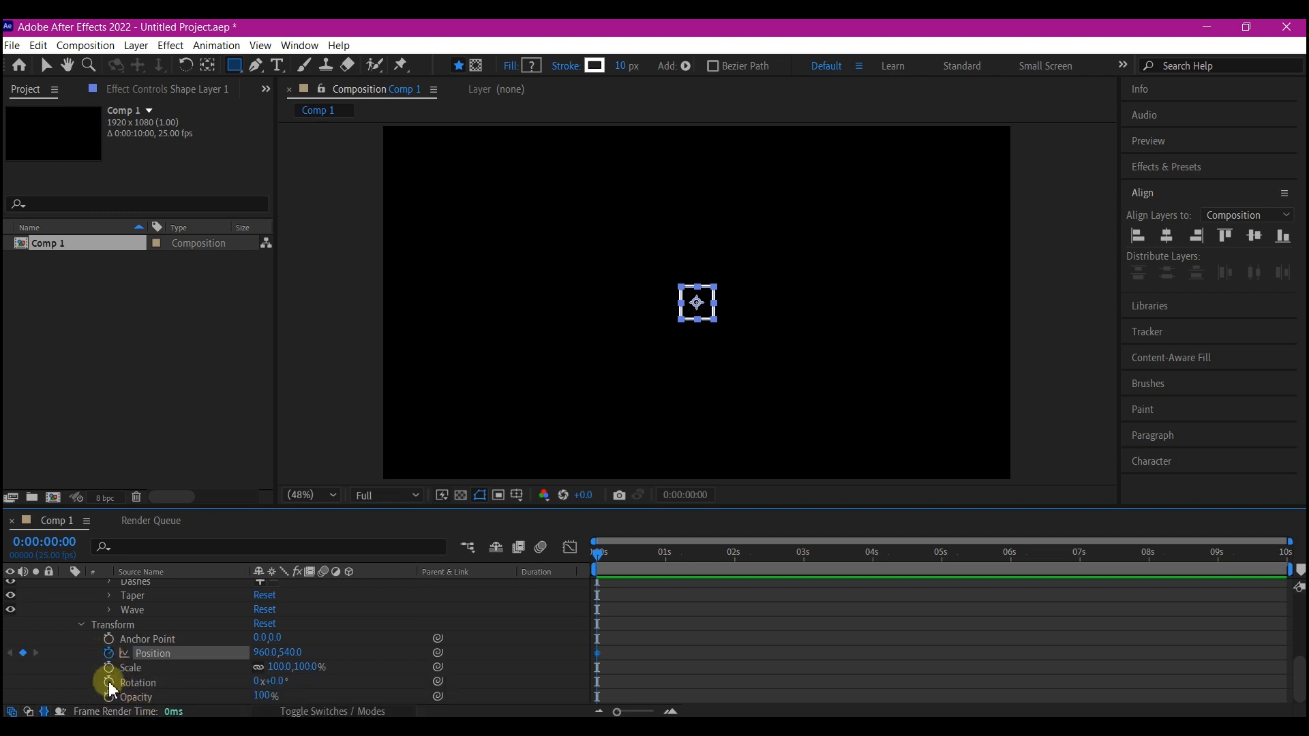
{"action": "left_click", "coordinate": [109, 667]}
{"action": "left_click", "coordinate": [109, 682]}
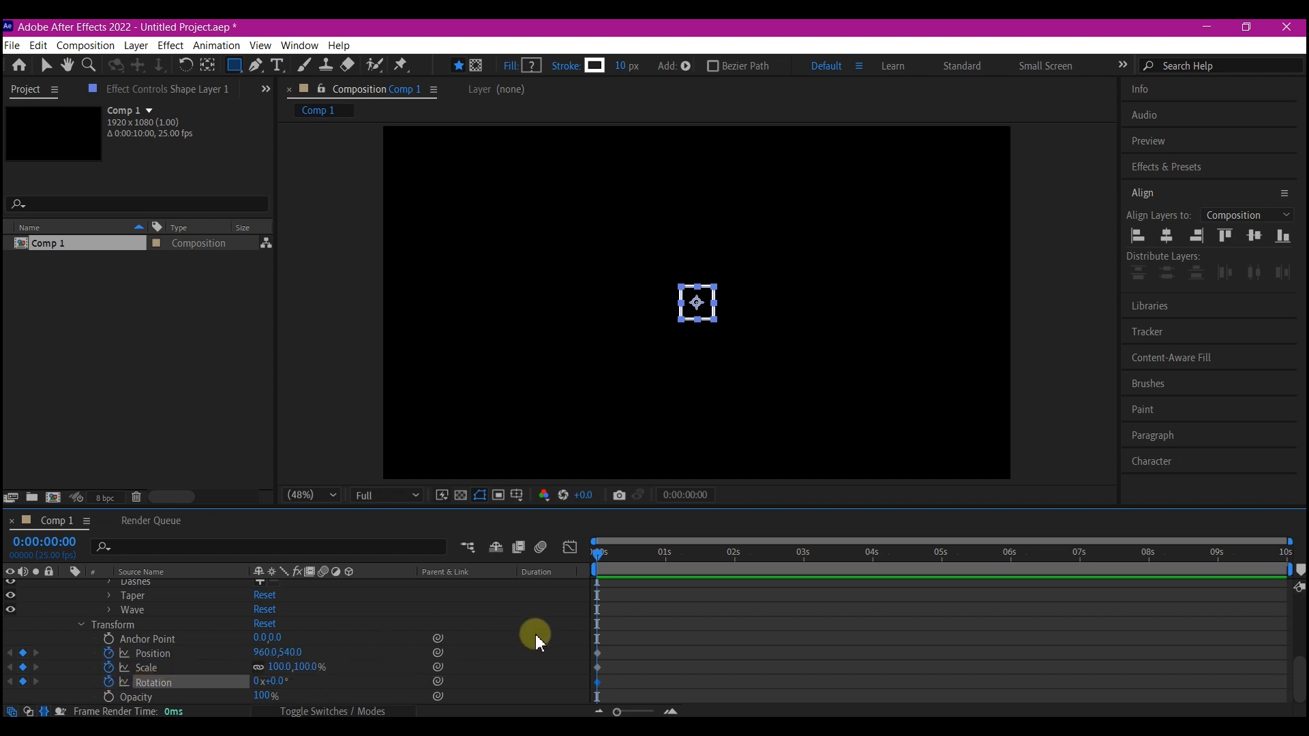
{"action": "key", "text": "v"}
{"action": "key", "text": "u"}
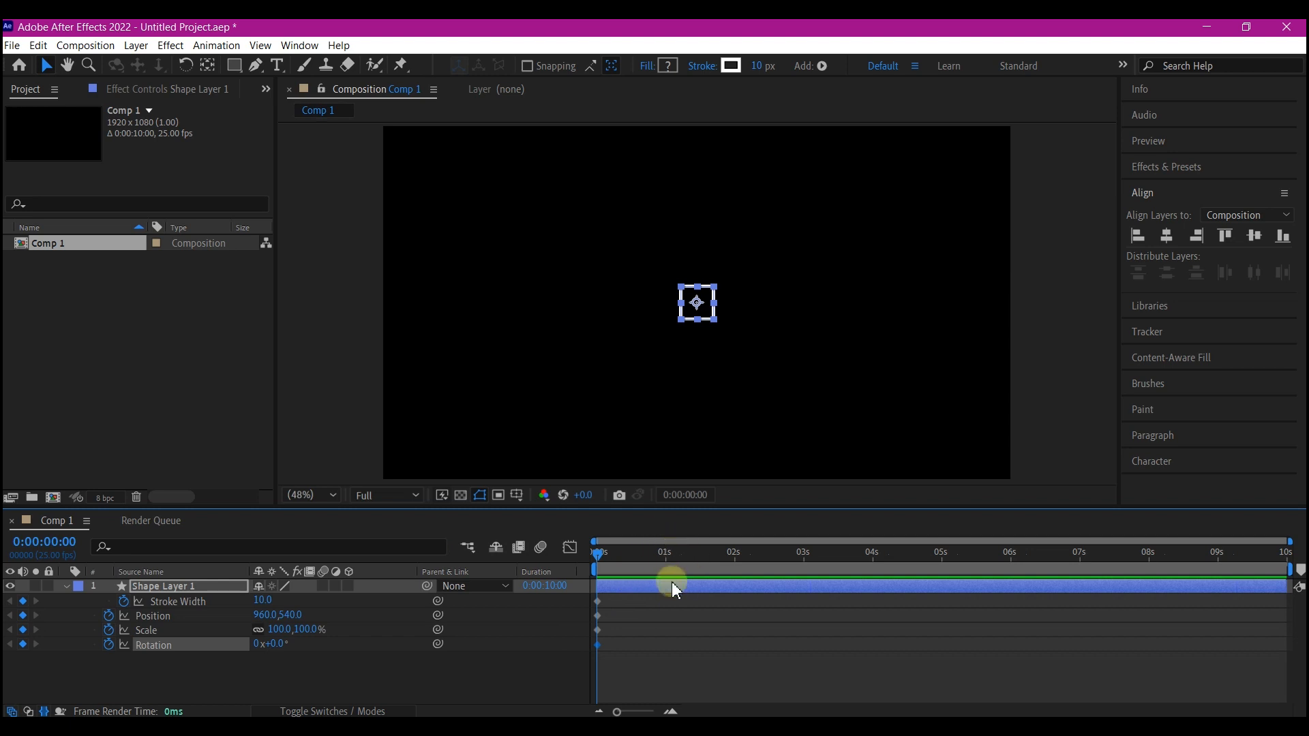
At 0:00:01:13, keyframe the shape layer's stroke width at 0 and its position at 960, 151.
{"action": "left_click", "coordinate": [699, 550]}
{"action": "left_click_drag", "start_coordinate": [700, 551], "coordinate": [702, 552]}
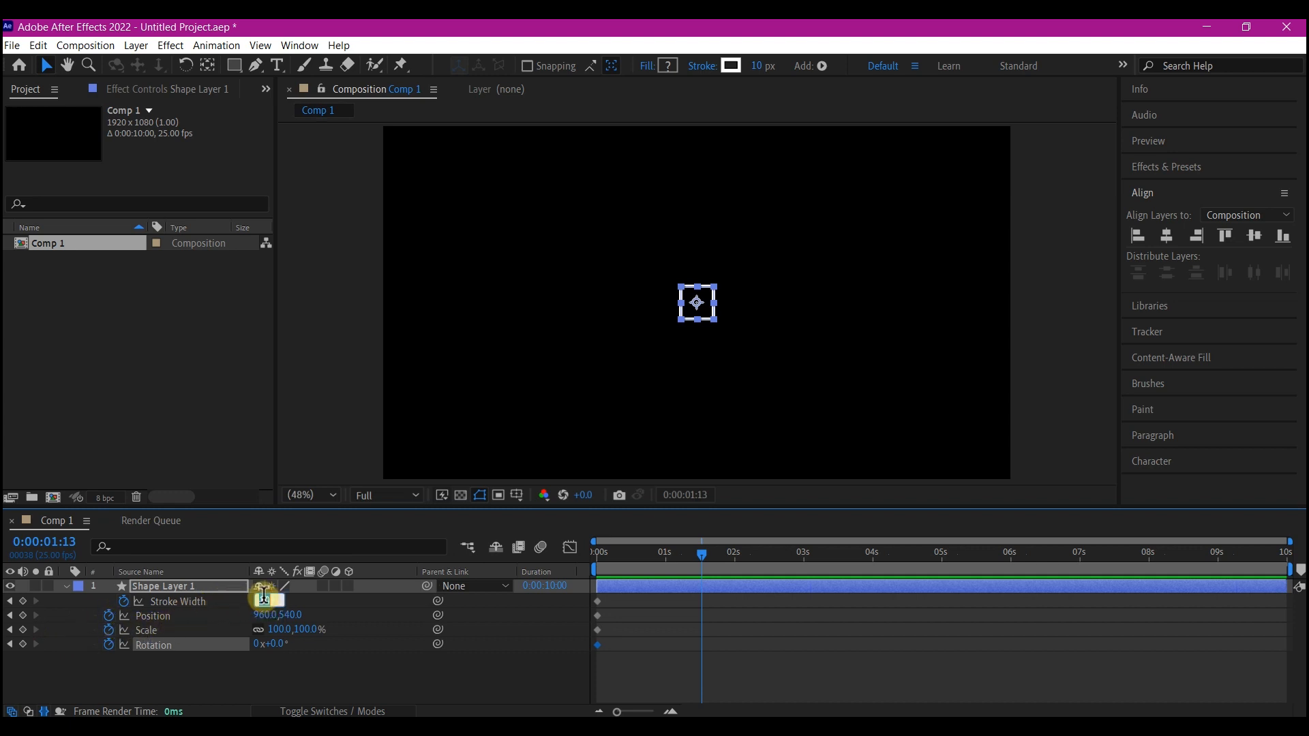
{"action": "type", "text": "0"}
{"action": "key", "text": "Return"}
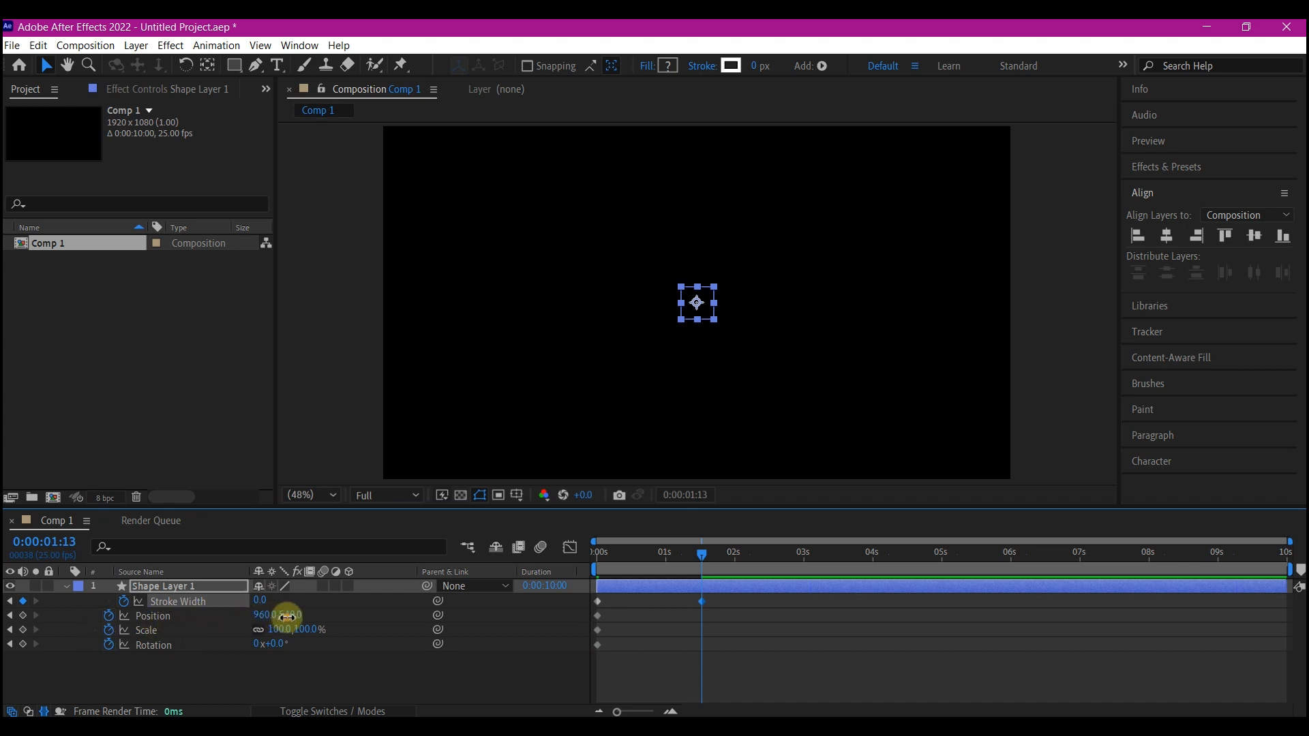
{"action": "left_click_drag", "start_coordinate": [287, 616], "coordinate": [5, 573]}
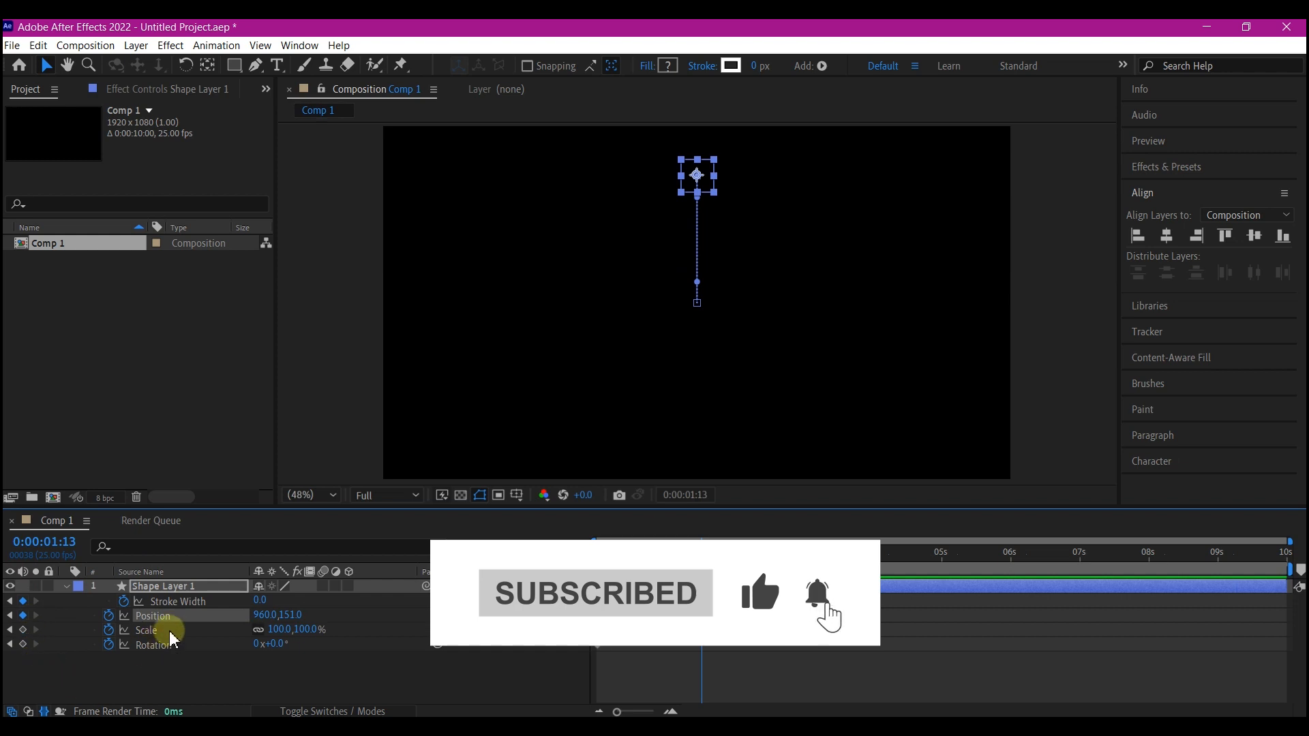
At 0:00:01:13, add a keyframe holding the current scale and set the rotation to 270°.
{"action": "left_click", "coordinate": [22, 631]}
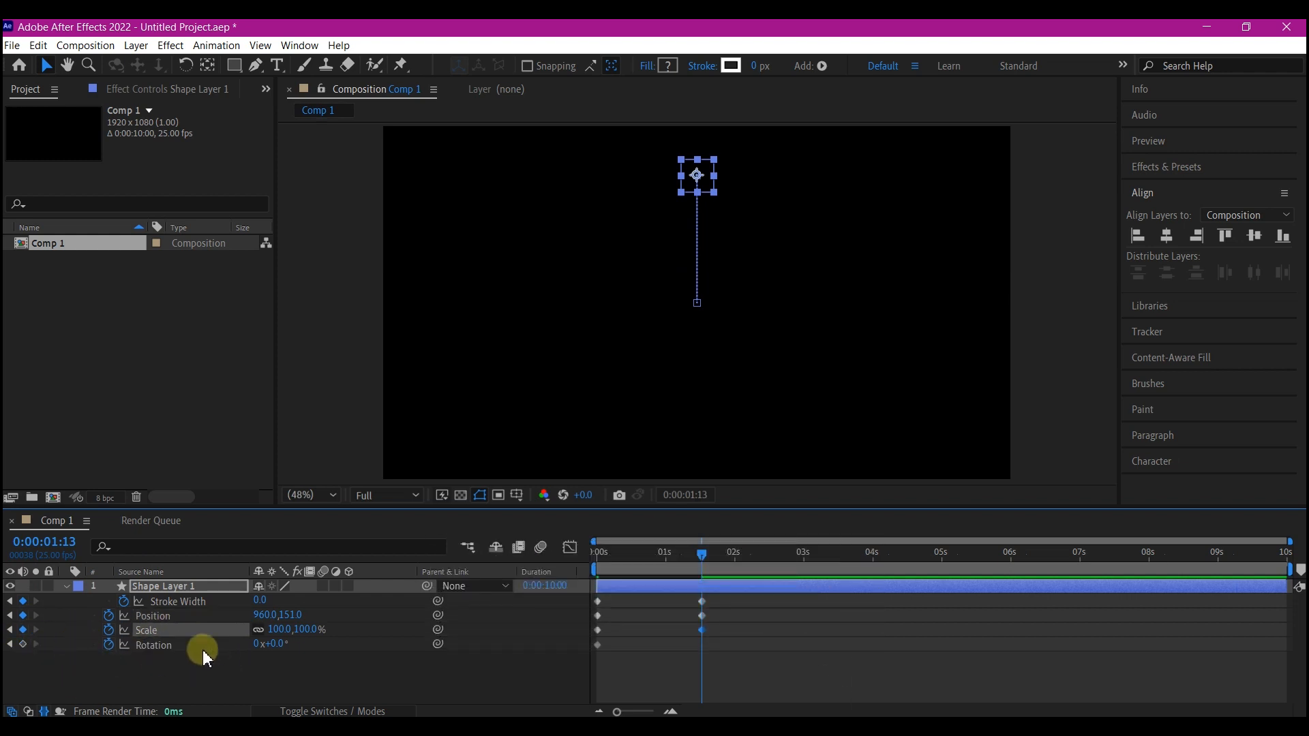
{"action": "left_click", "coordinate": [276, 640]}
{"action": "type", "text": "270"}
{"action": "left_click", "coordinate": [276, 645]}
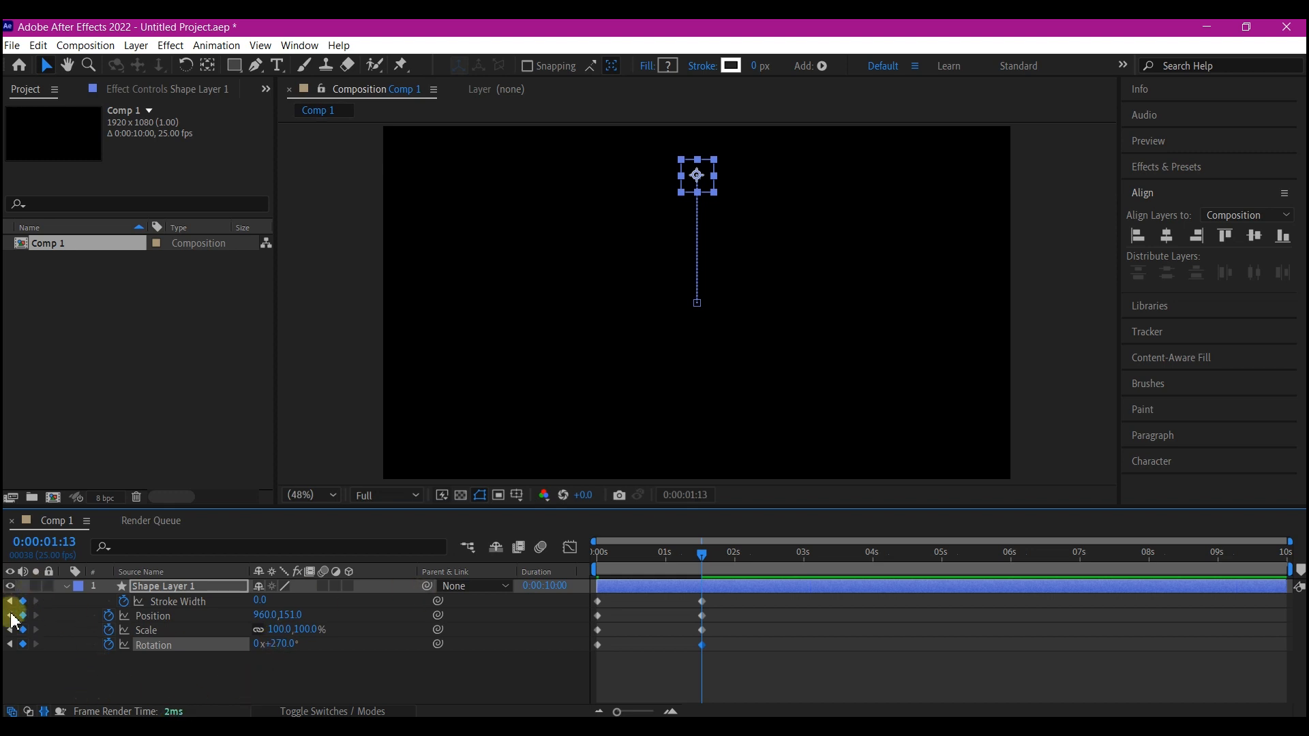
Set the shape layer's scale to 0% at its first keyframe.
{"action": "left_click", "coordinate": [9, 629]}
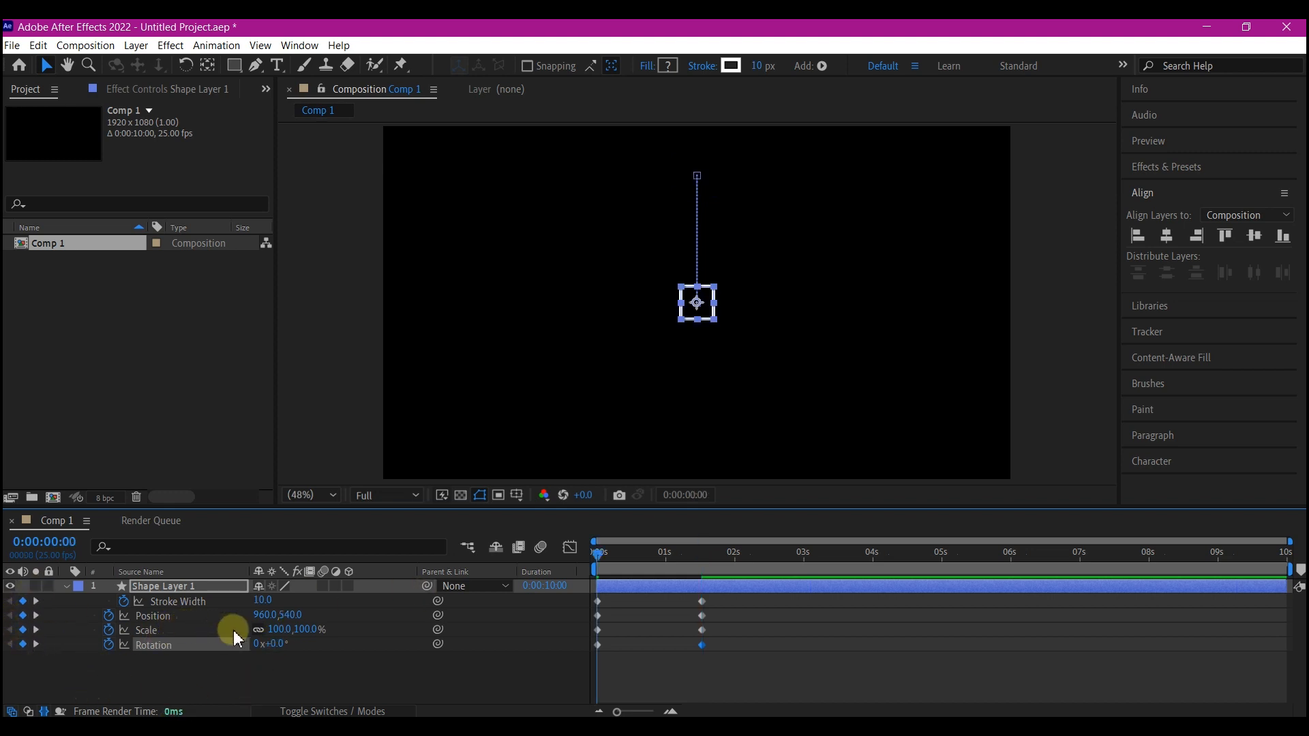
{"action": "left_click", "coordinate": [275, 629]}
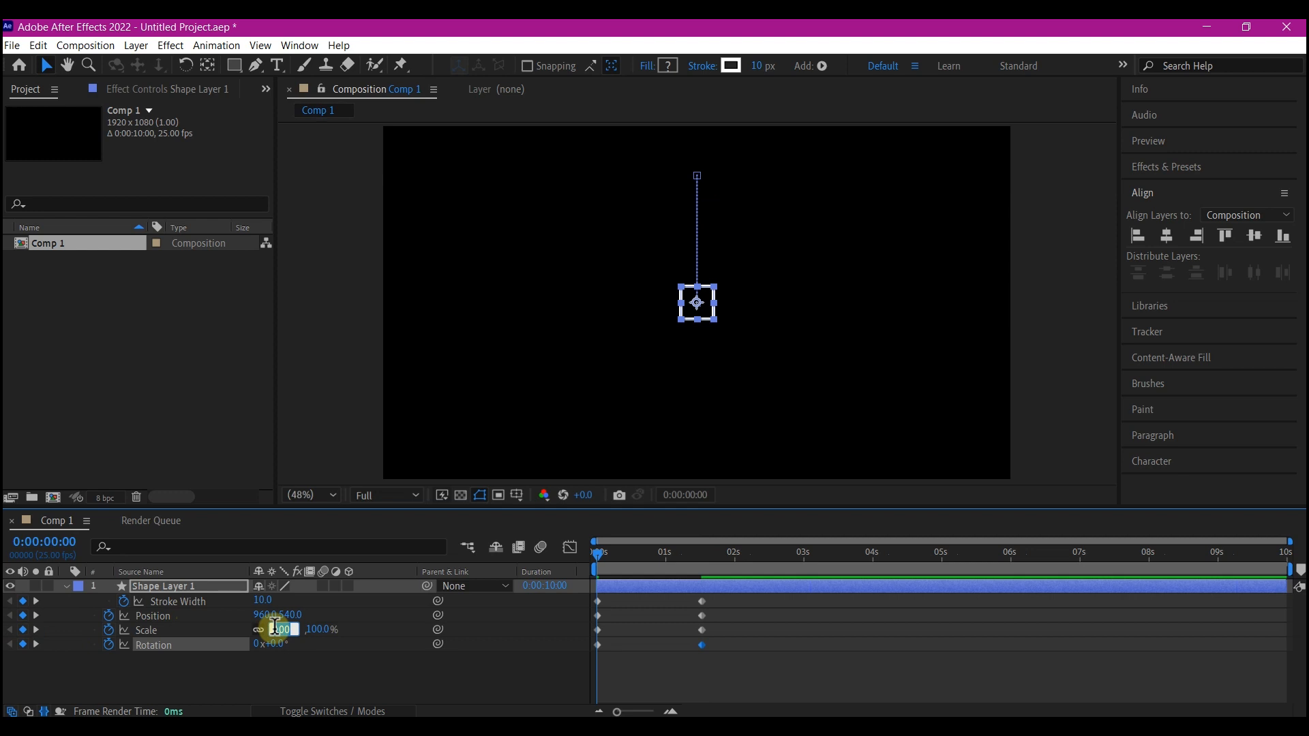
{"action": "type", "text": "0"}
{"action": "key", "text": "Return"}
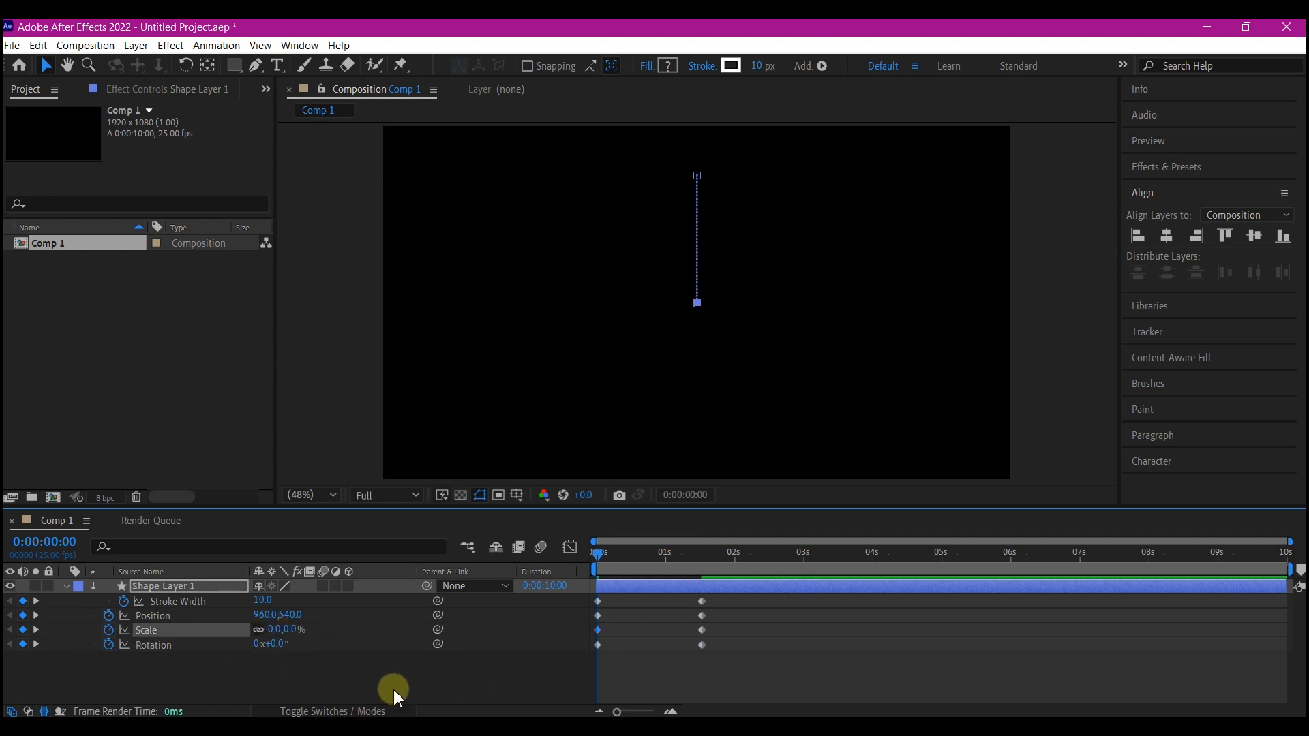
Apply Easy Ease to all stroke width, position, scale and rotation keyframes of the shape layer.
{"action": "left_click", "coordinate": [804, 554]}
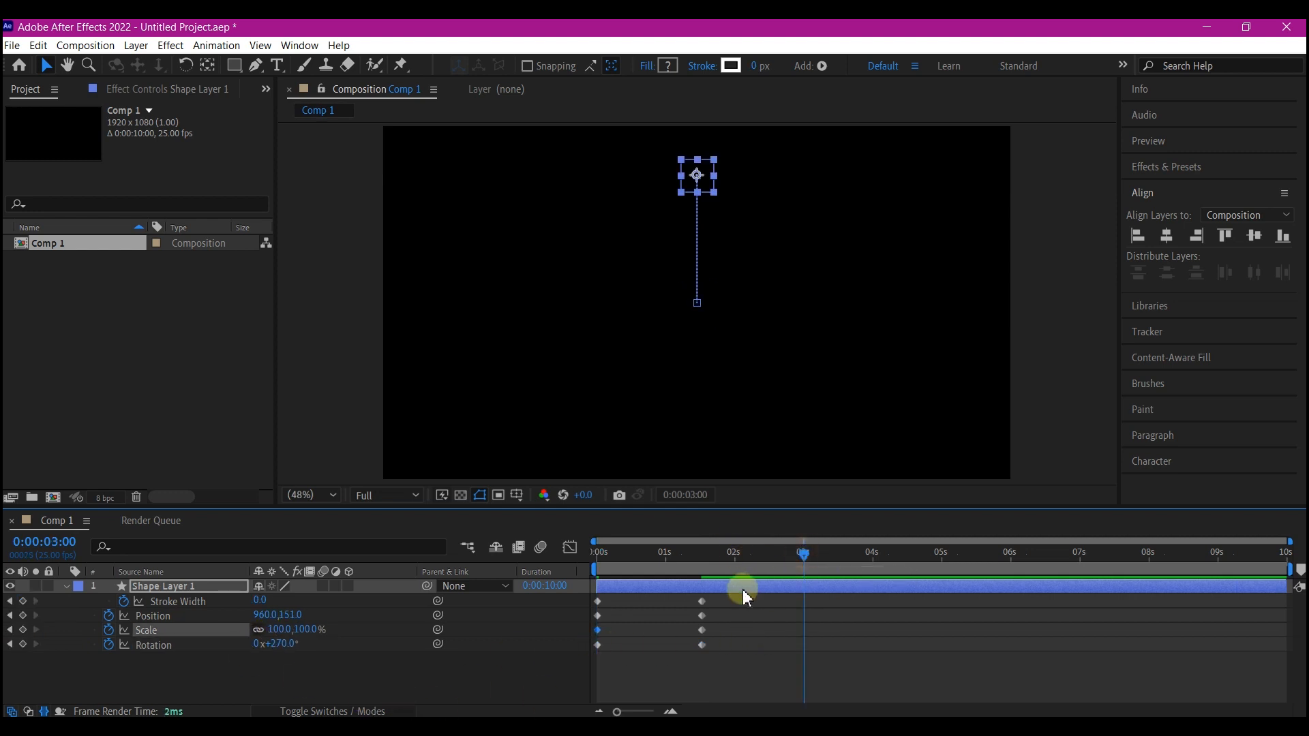
{"action": "left_click_drag", "start_coordinate": [765, 600], "coordinate": [562, 668]}
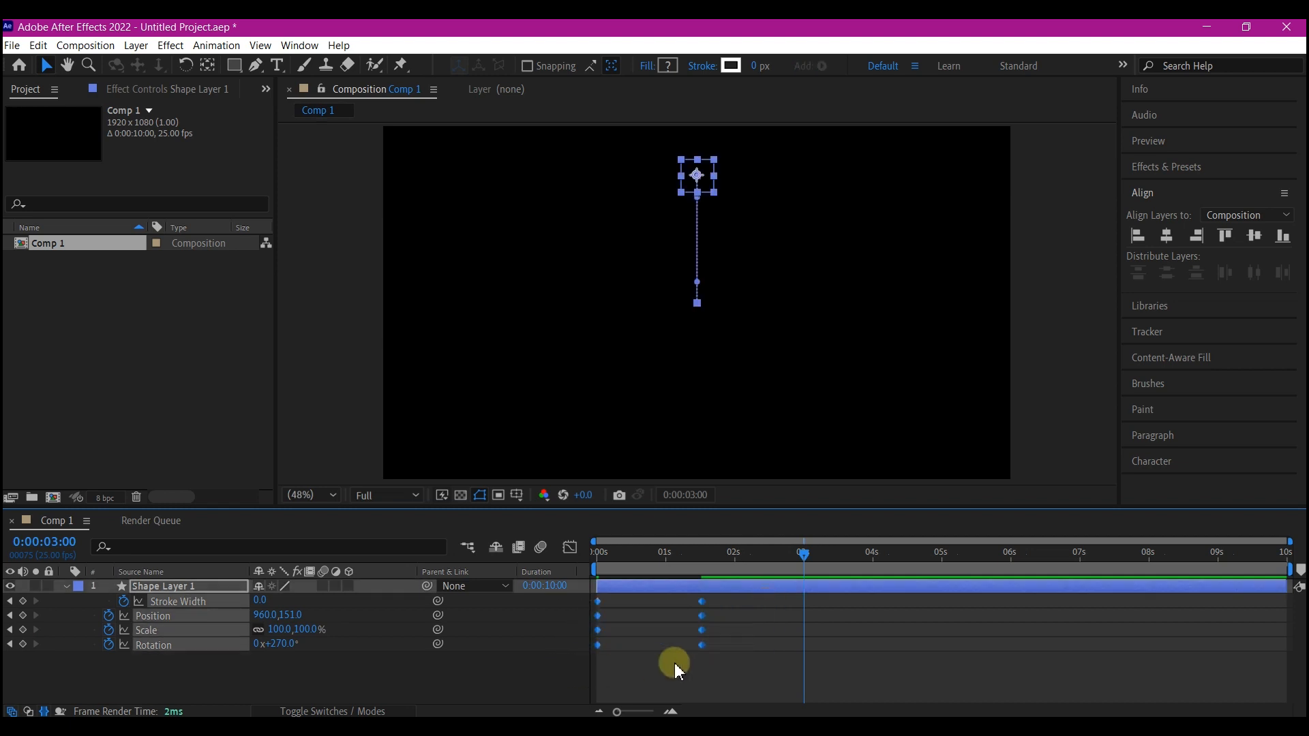
{"action": "mouse_move", "coordinate": [702, 646]}
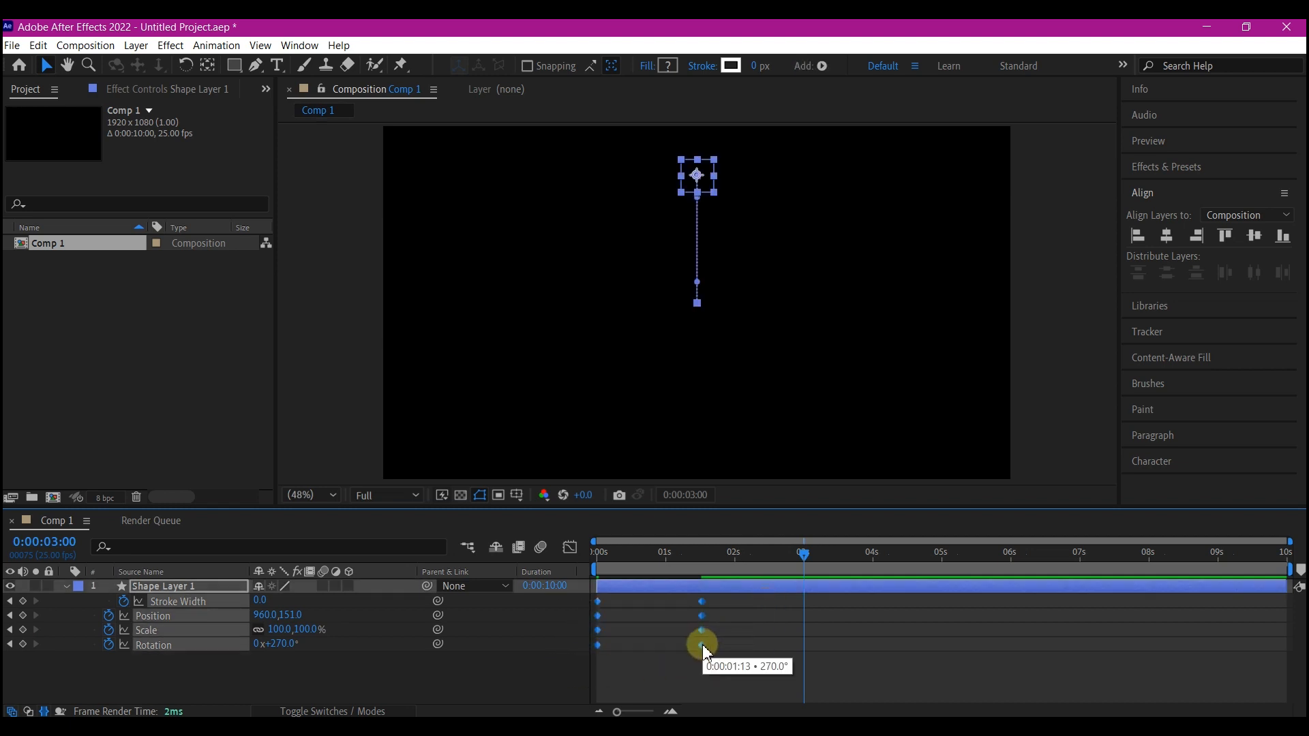
{"action": "right_click", "coordinate": [702, 645]}
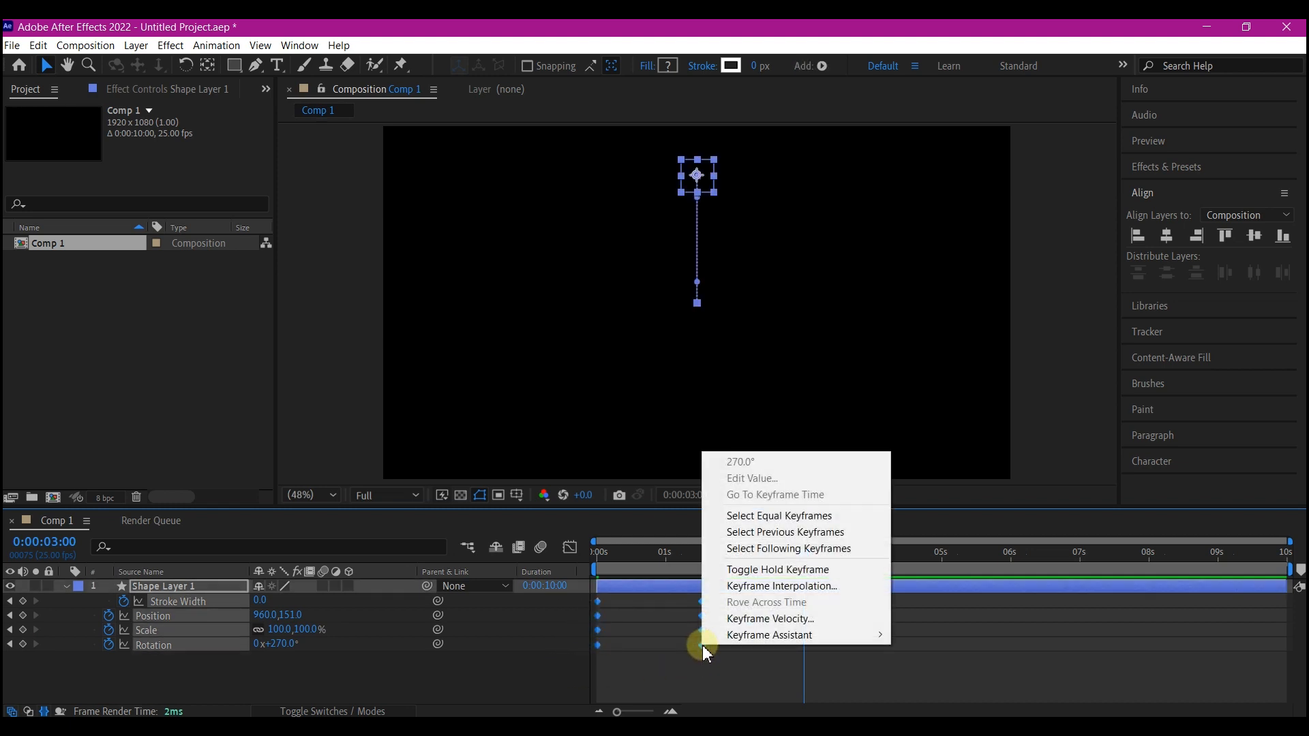
{"action": "mouse_move", "coordinate": [758, 636]}
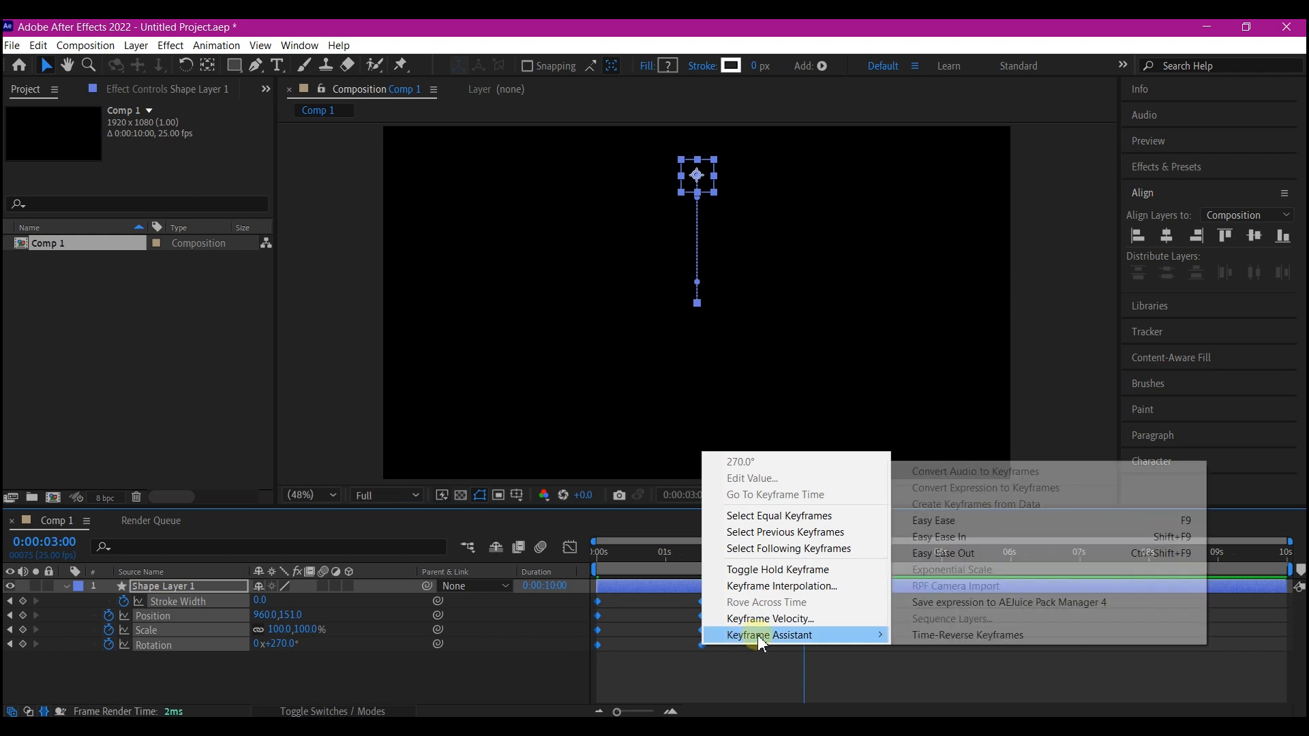
{"action": "left_click", "coordinate": [989, 522]}
In the speed graph, lengthen the incoming ease of all end keyframes so the motion peaks early and slows gradually.
{"action": "left_click_drag", "start_coordinate": [754, 599], "coordinate": [678, 666]}
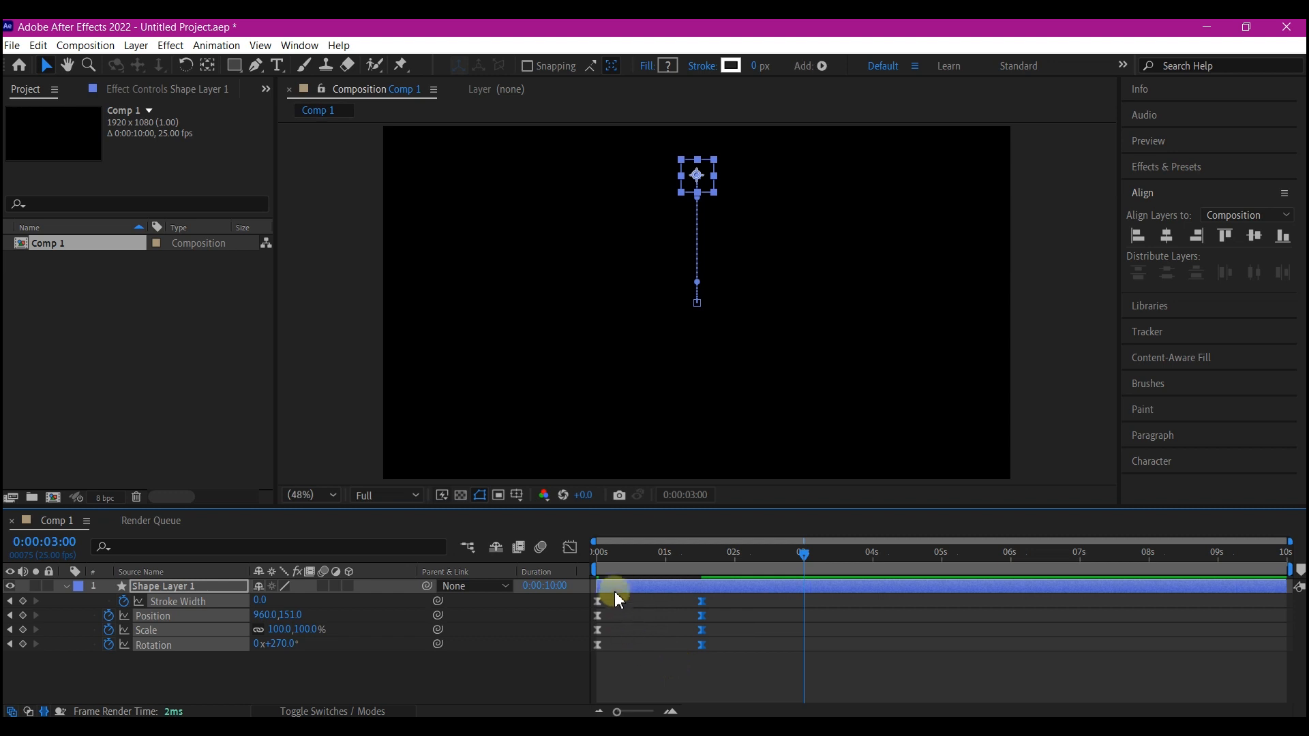
{"action": "left_click", "coordinate": [570, 548]}
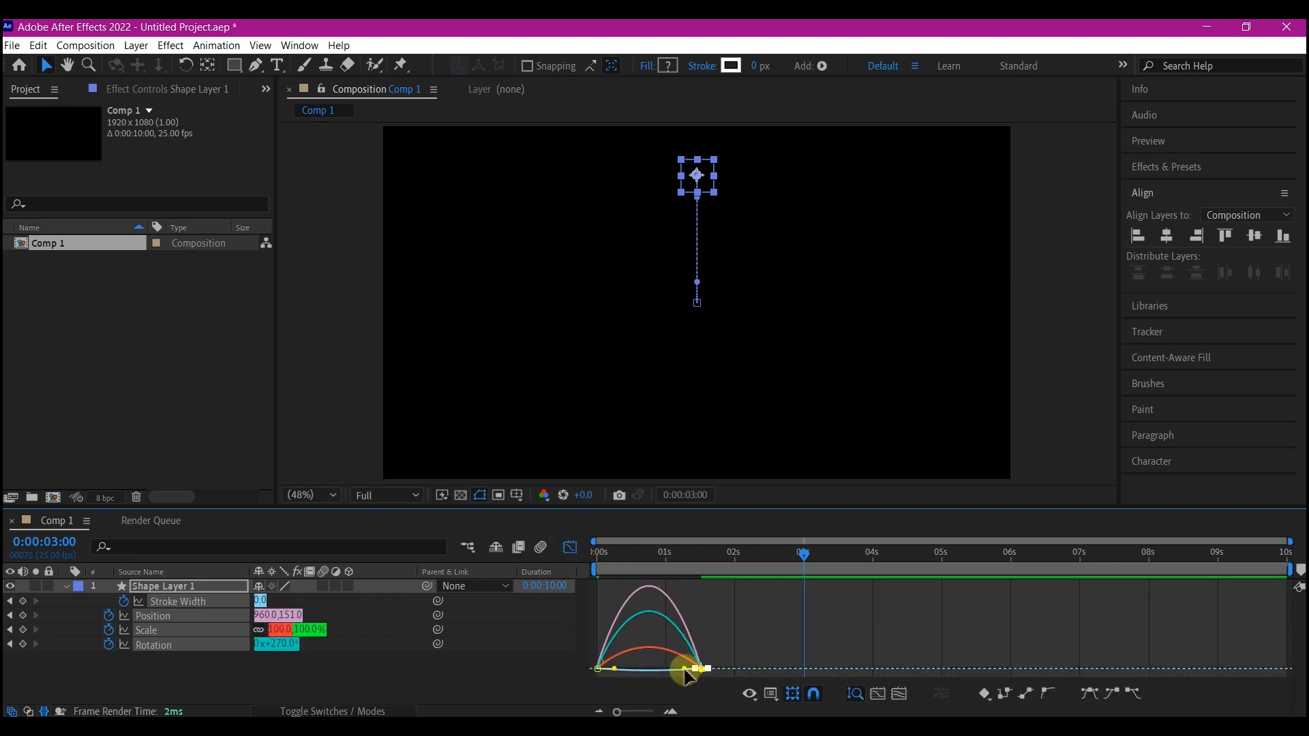
{"action": "left_click_drag", "start_coordinate": [686, 668], "coordinate": [637, 669]}
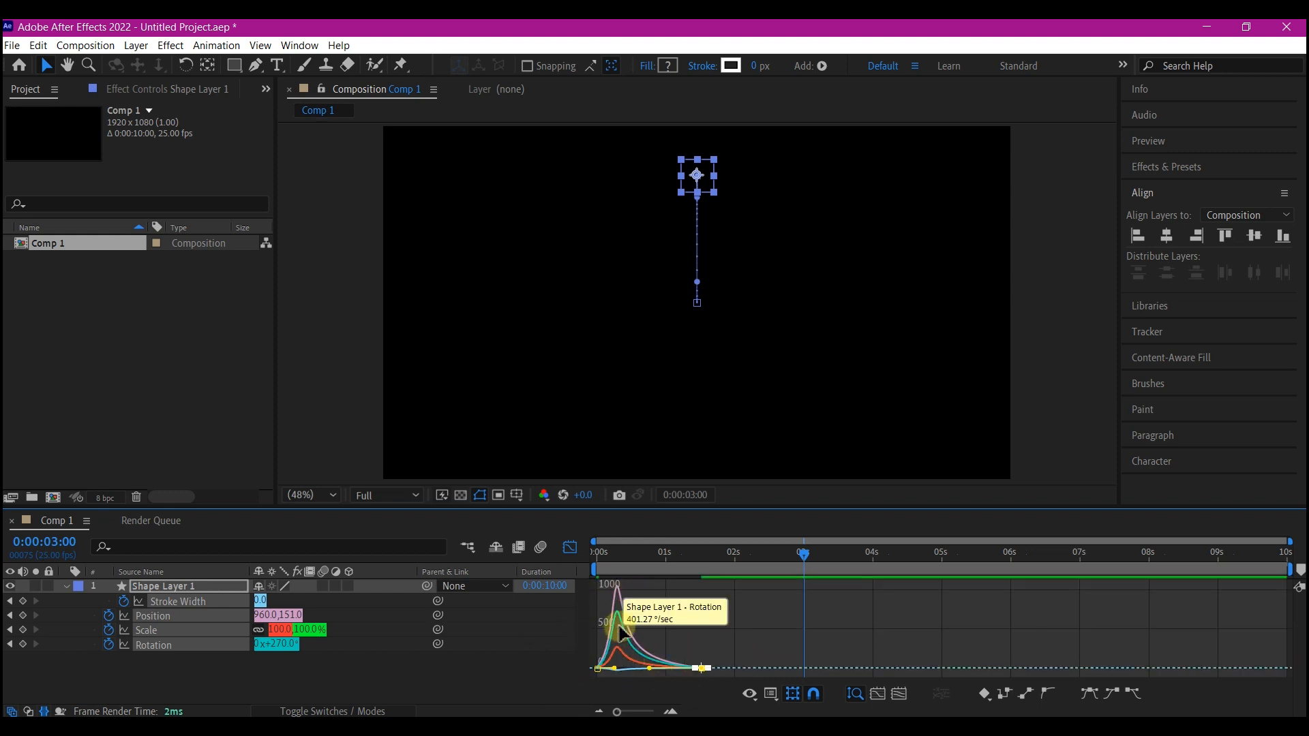
{"action": "right_click", "coordinate": [731, 609]}
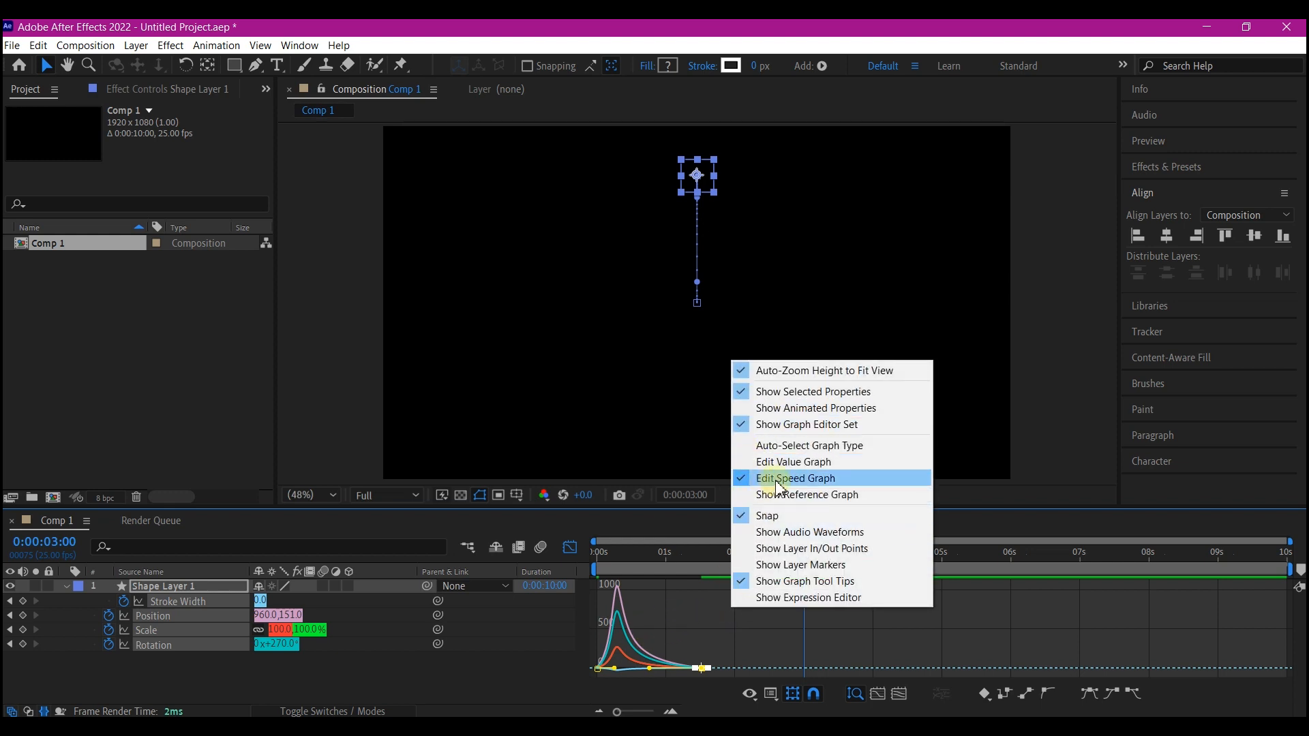
{"action": "left_click", "coordinate": [653, 623]}
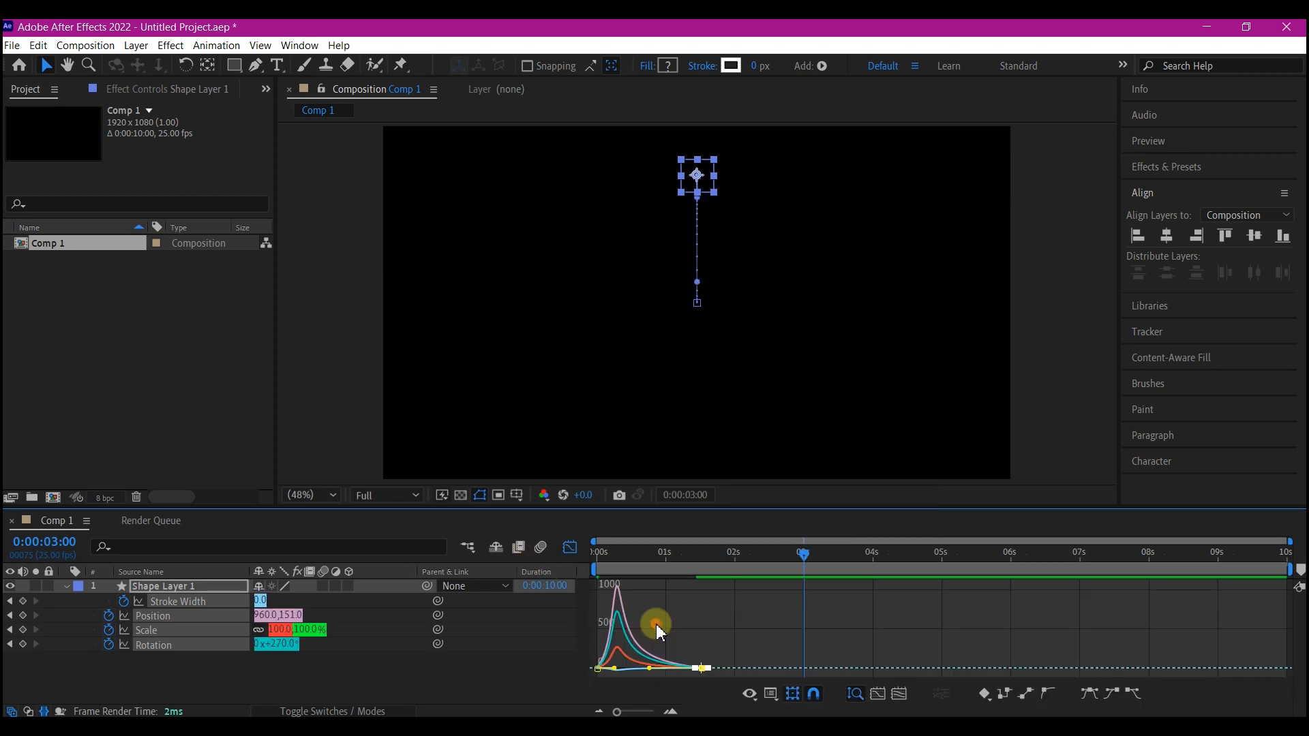
{"action": "left_click", "coordinate": [570, 548]}
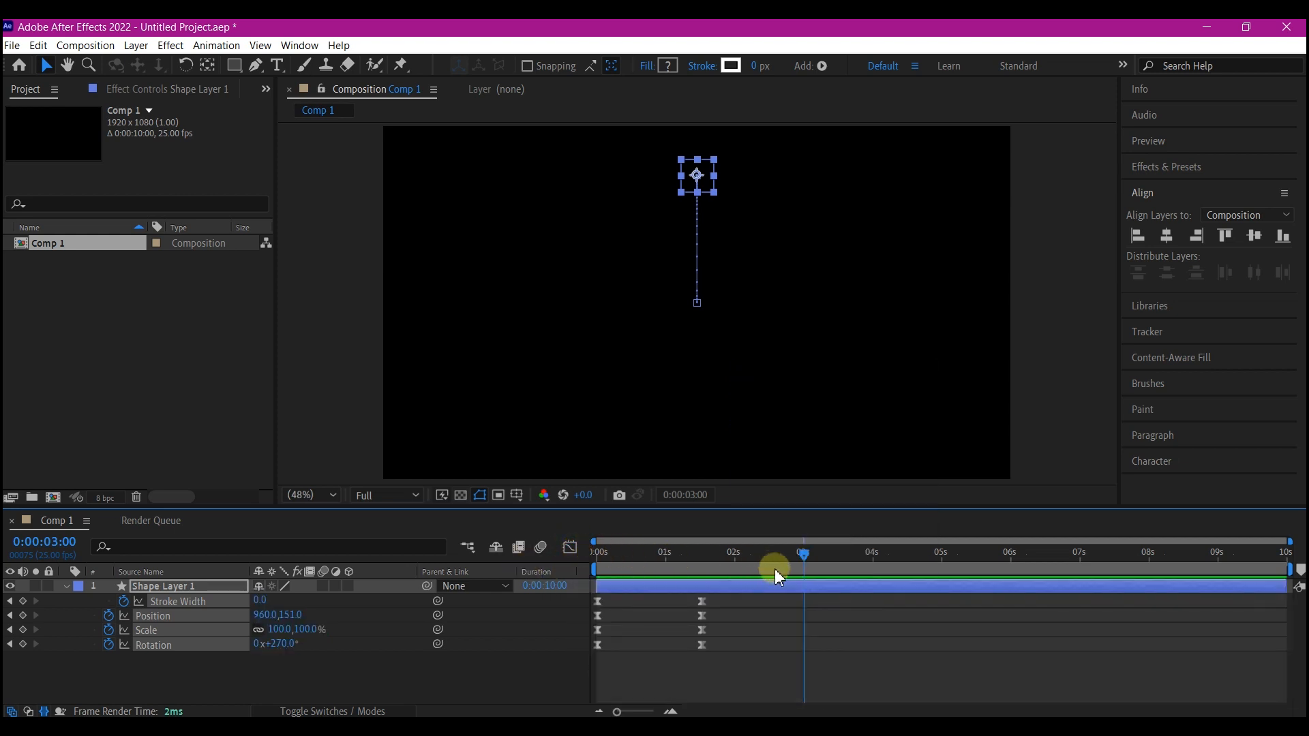
End the work area at 0:00:03:07, preview the square's animation from the start and collapse the layer's properties.
{"action": "left_click", "coordinate": [823, 555]}
{"action": "key", "text": "n"}
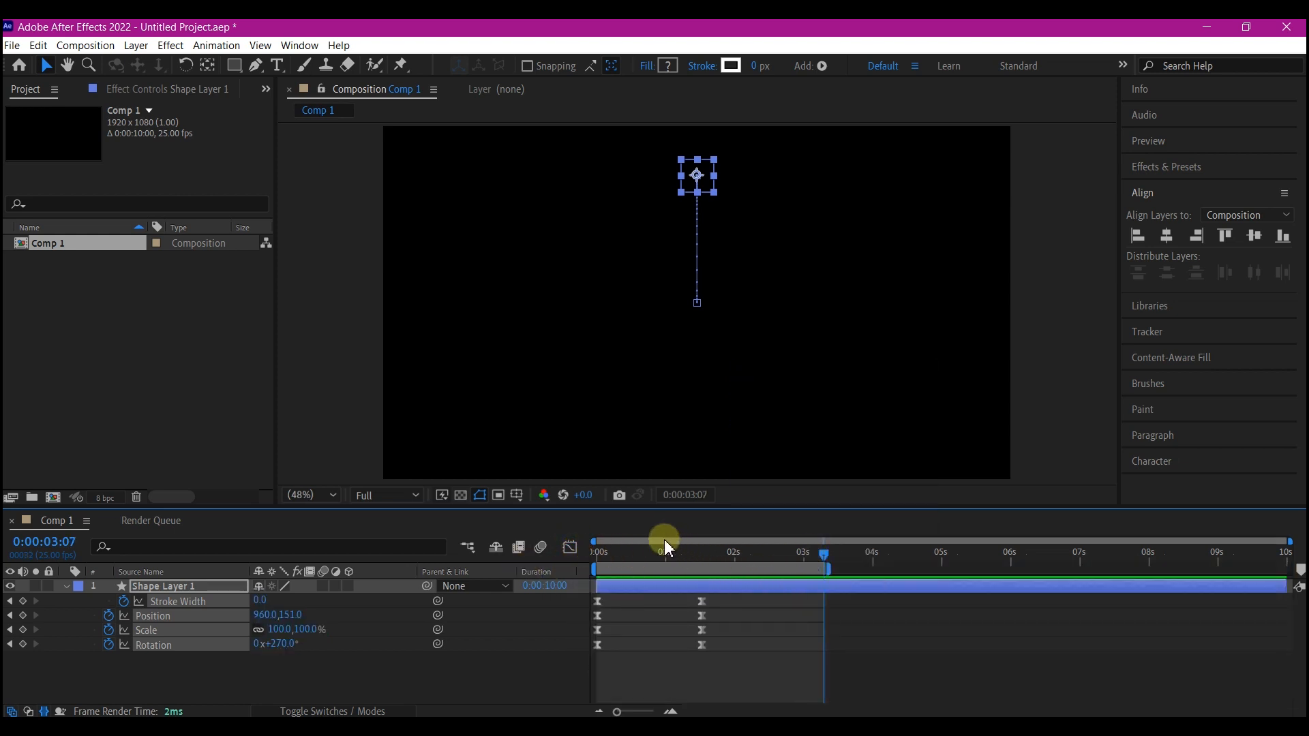
{"action": "left_click_drag", "start_coordinate": [634, 558], "coordinate": [578, 568]}
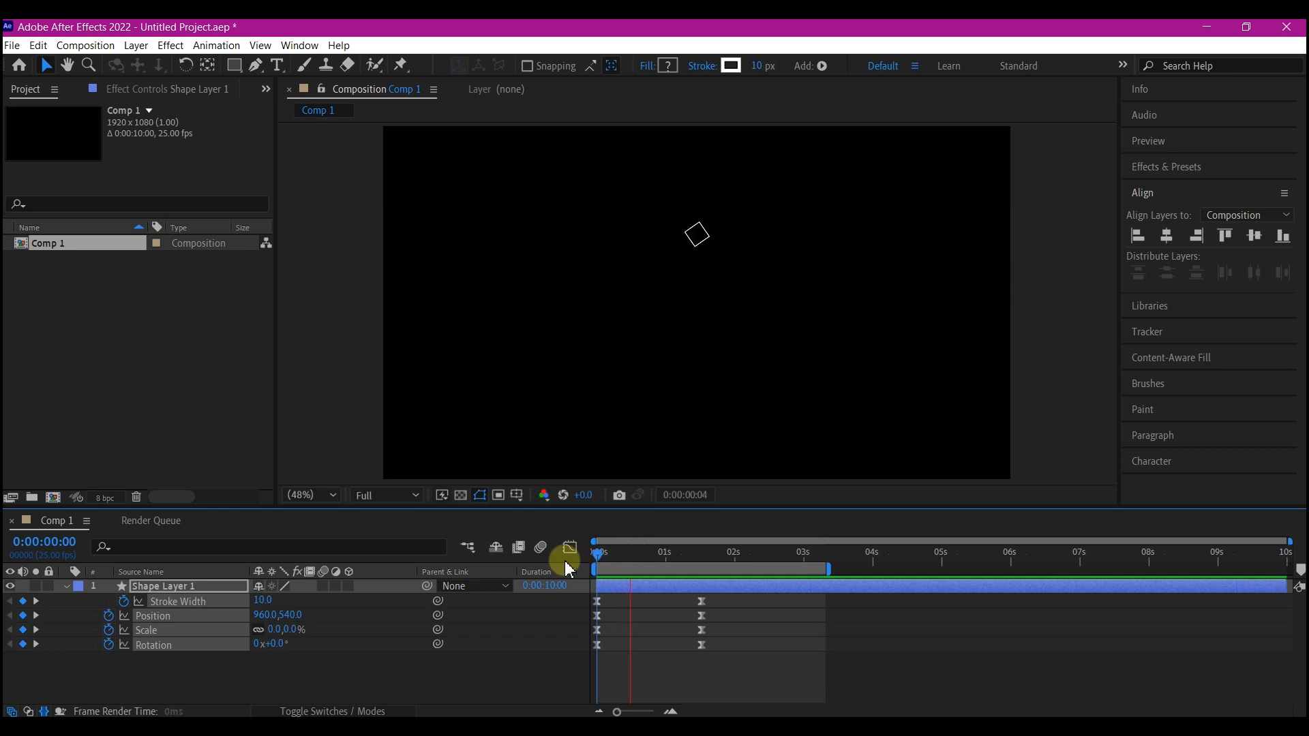
{"action": "left_click", "coordinate": [65, 588]}
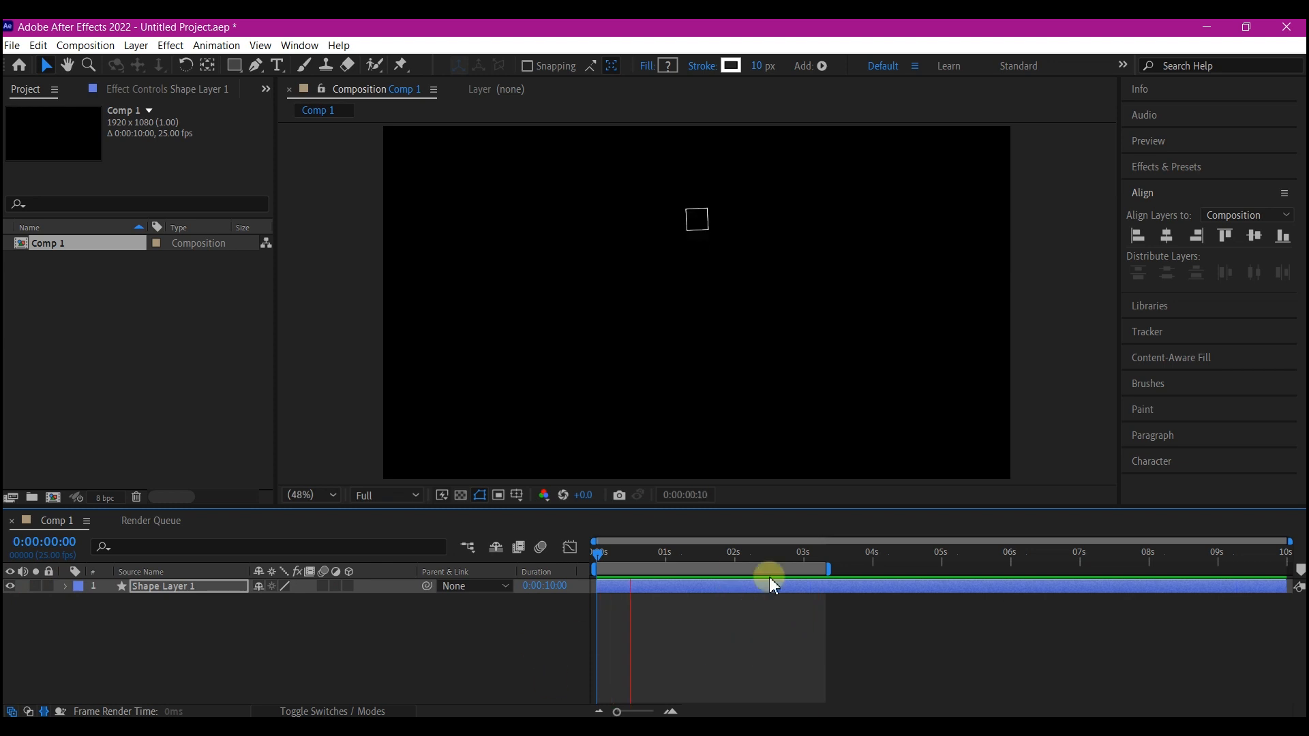
At 0:00:00:13, duplicate the square's layer and move the end point of the copy's motion path to the right and slightly down.
{"action": "left_click", "coordinate": [631, 555]}
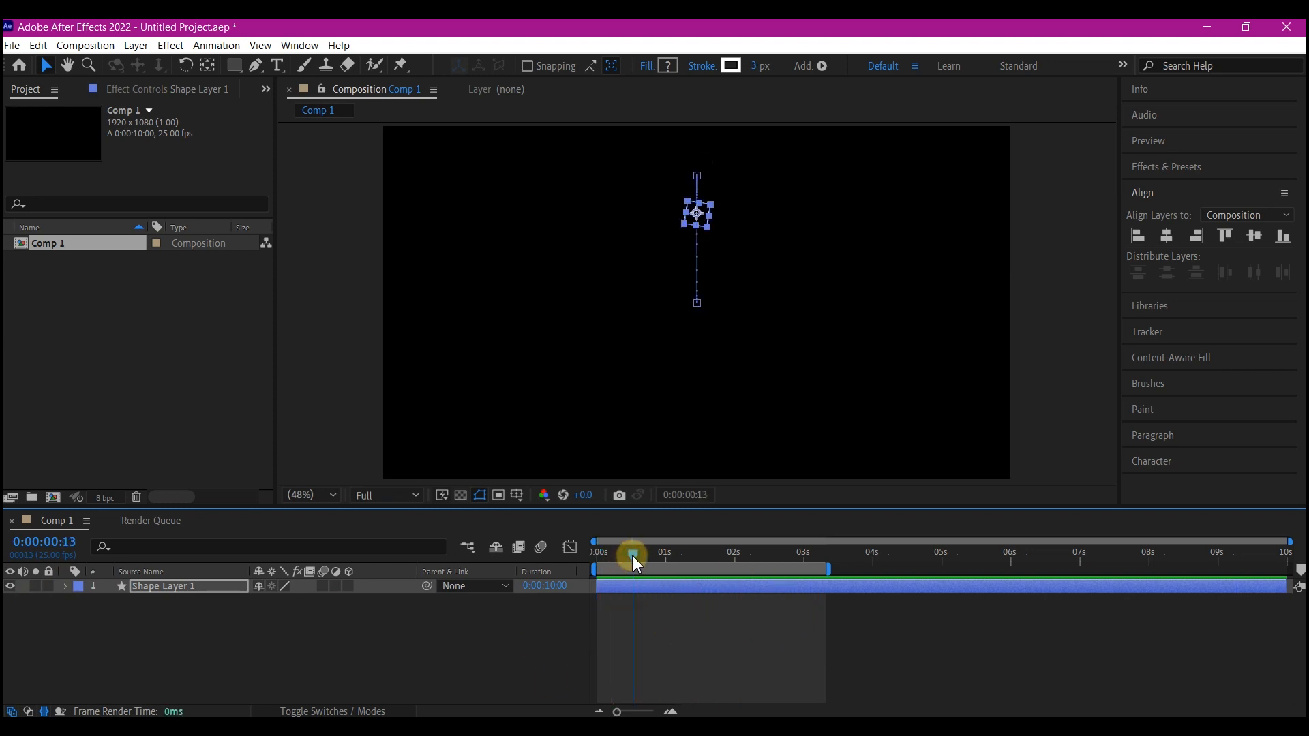
{"action": "left_click", "coordinate": [630, 586]}
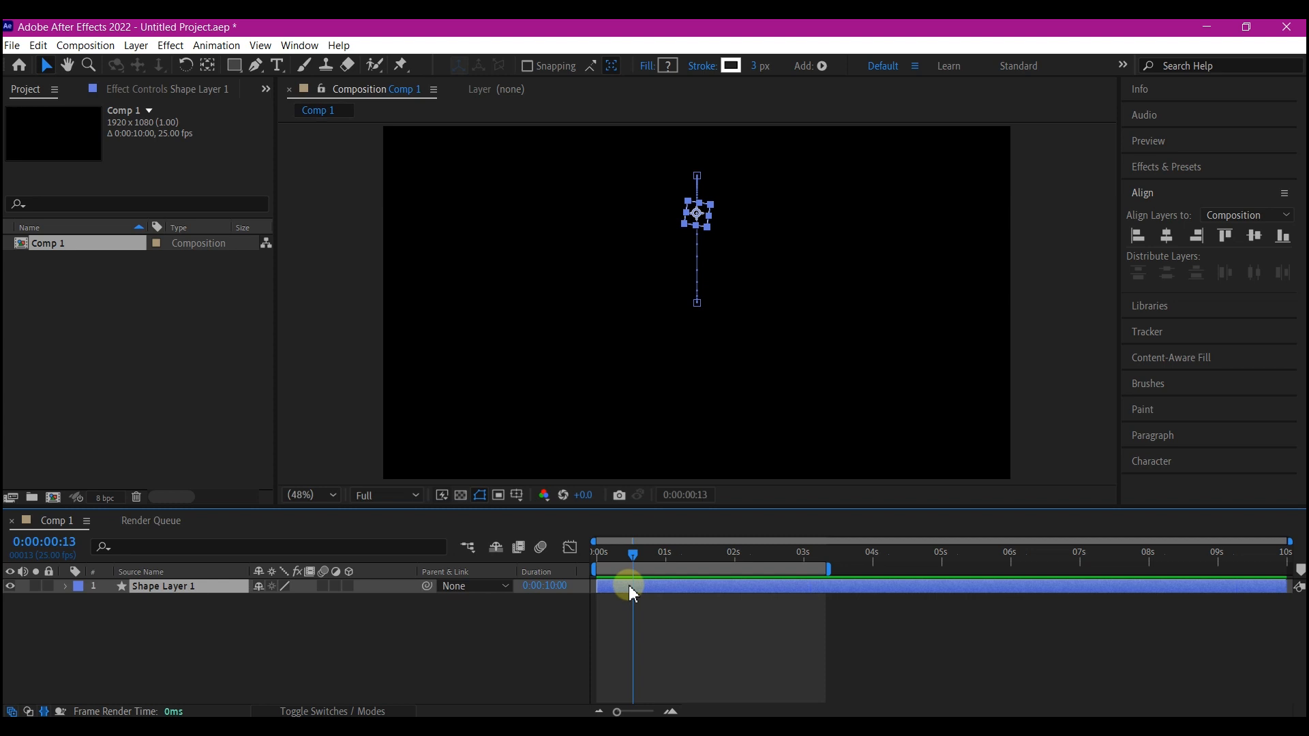
{"action": "key", "text": "ctrl+d"}
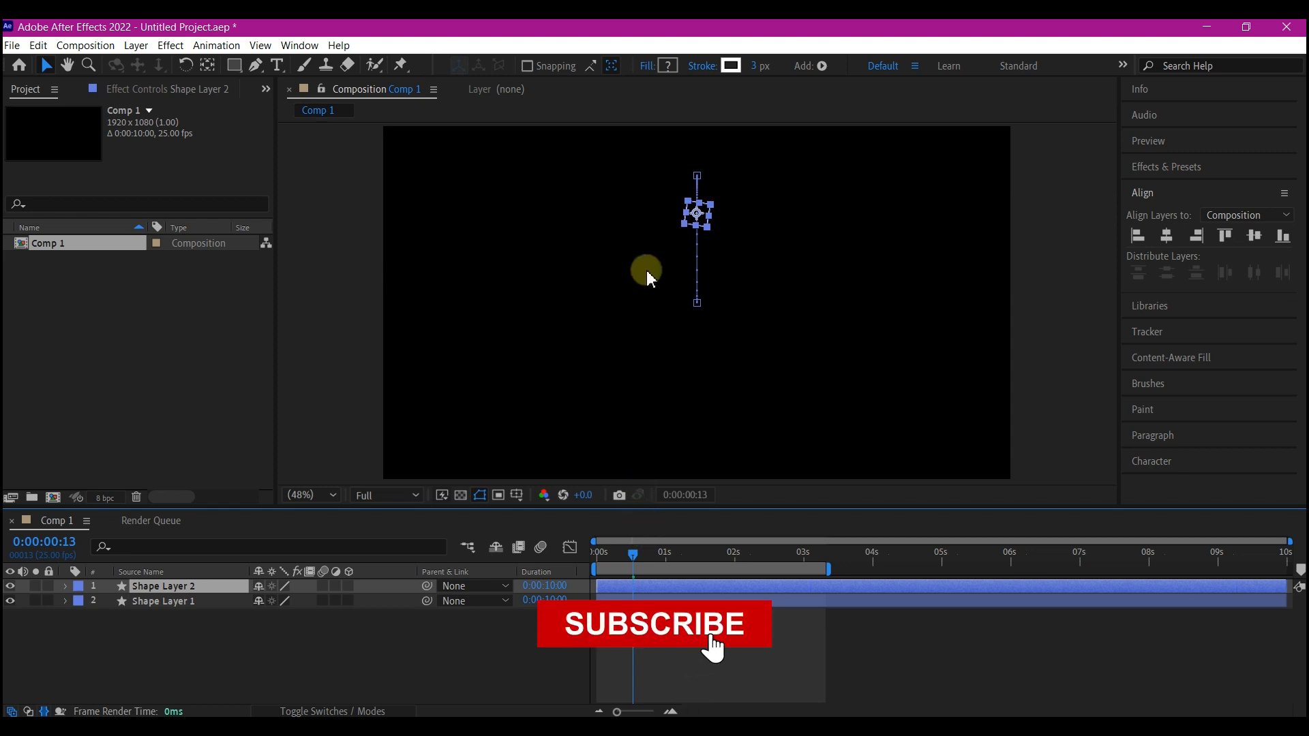
{"action": "left_click_drag", "start_coordinate": [697, 176], "coordinate": [834, 232]}
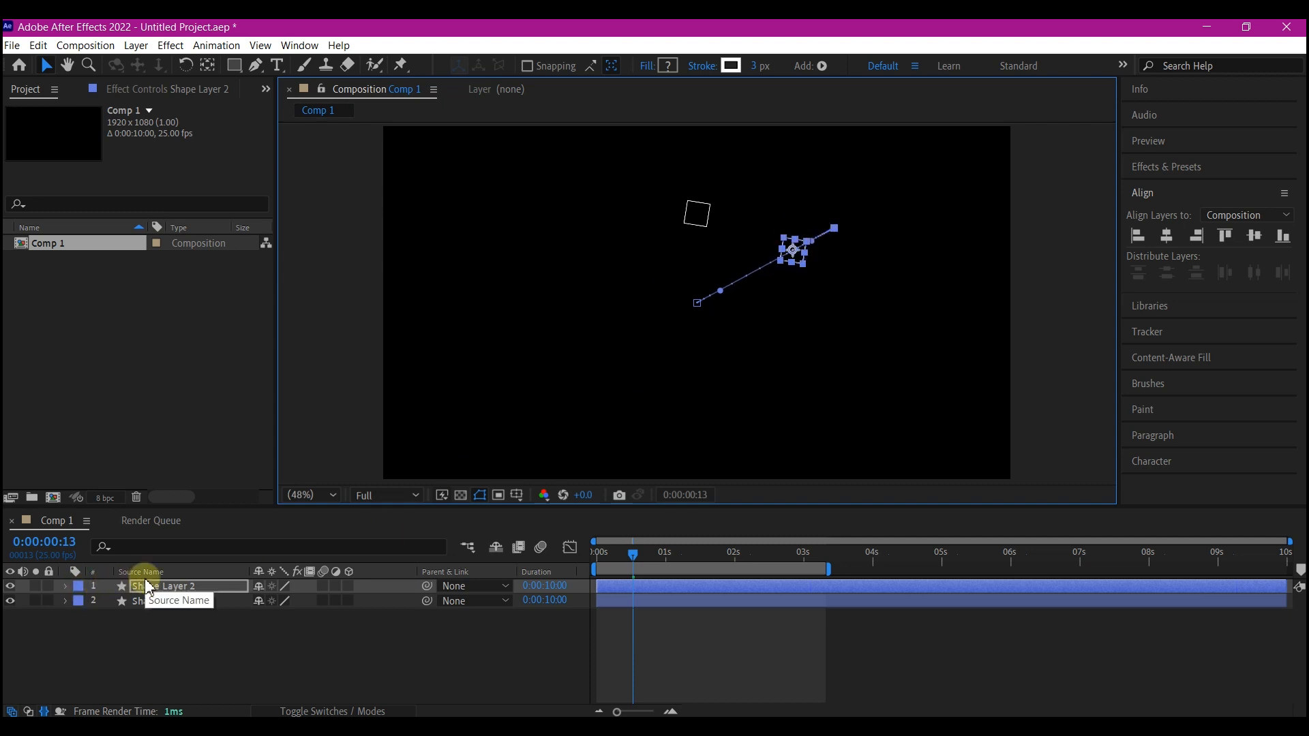
Convert the duplicate layer's rectangle path to a Bezier path.
{"action": "key", "text": "u"}
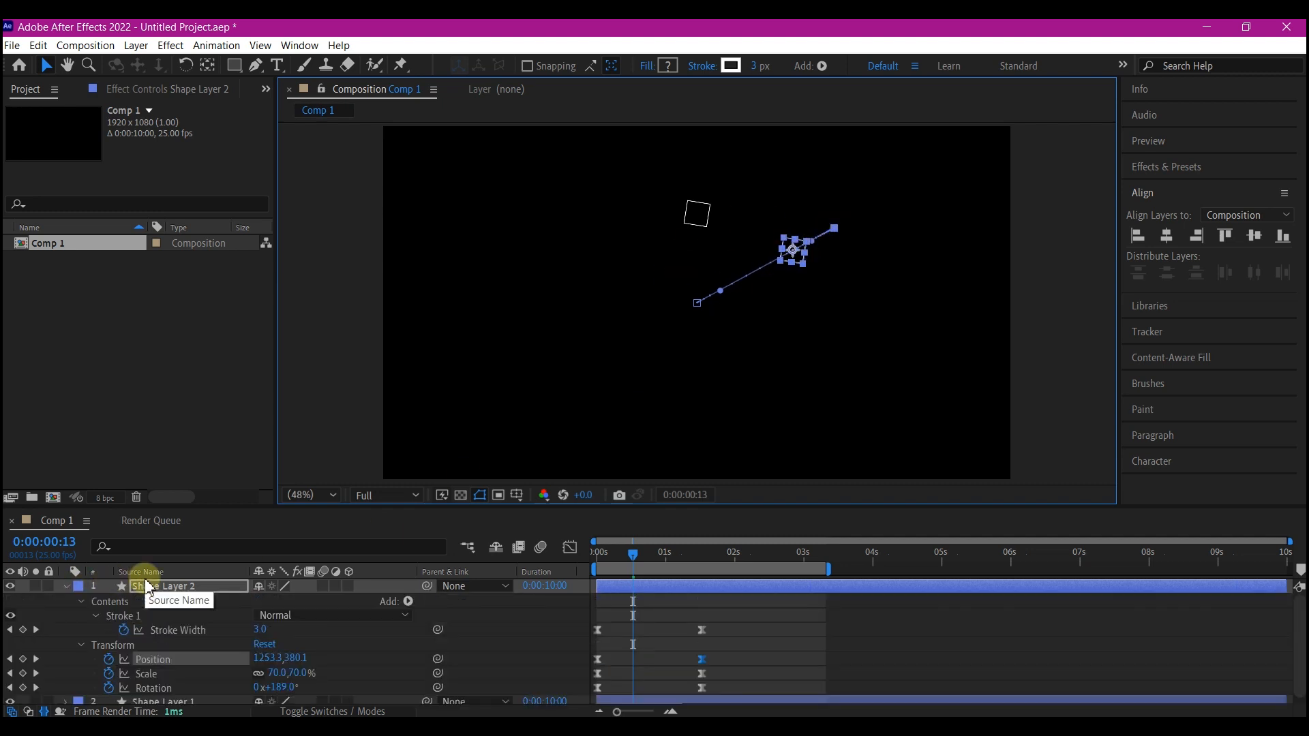
{"action": "left_click", "coordinate": [80, 604]}
{"action": "left_click", "coordinate": [80, 603]}
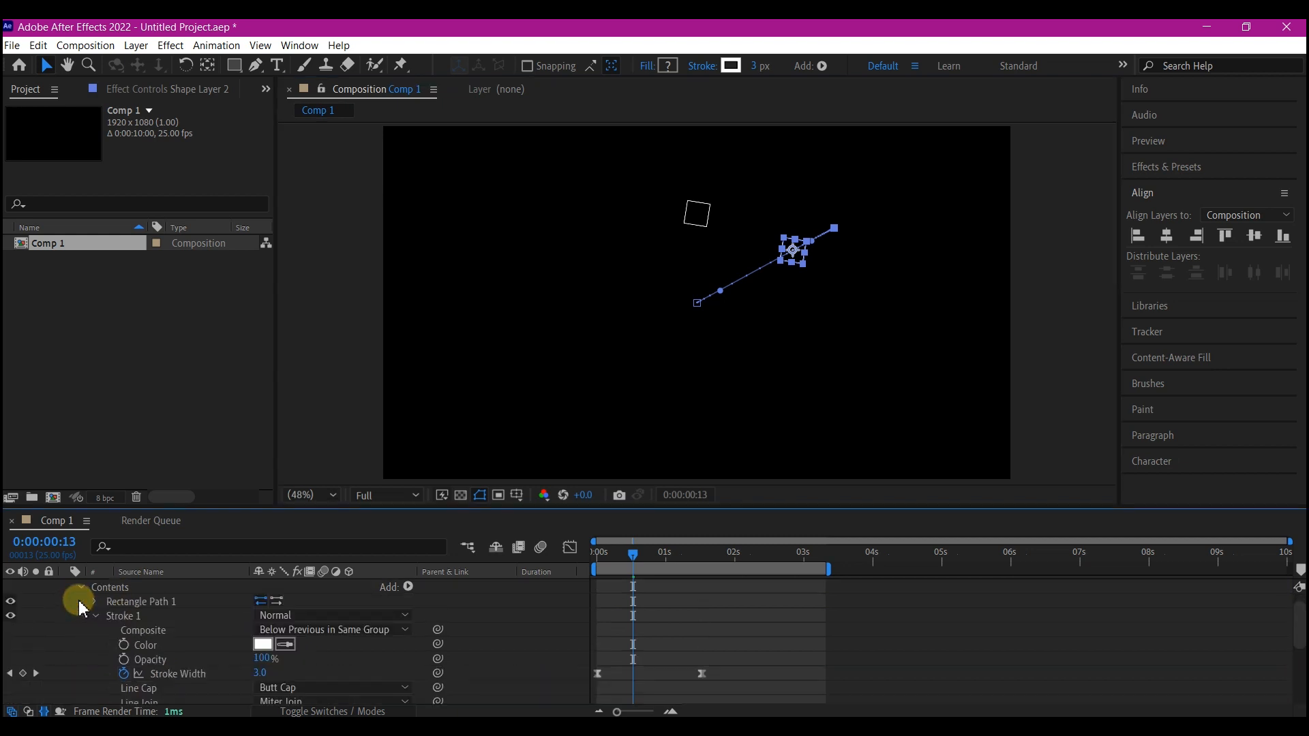
{"action": "right_click", "coordinate": [156, 609]}
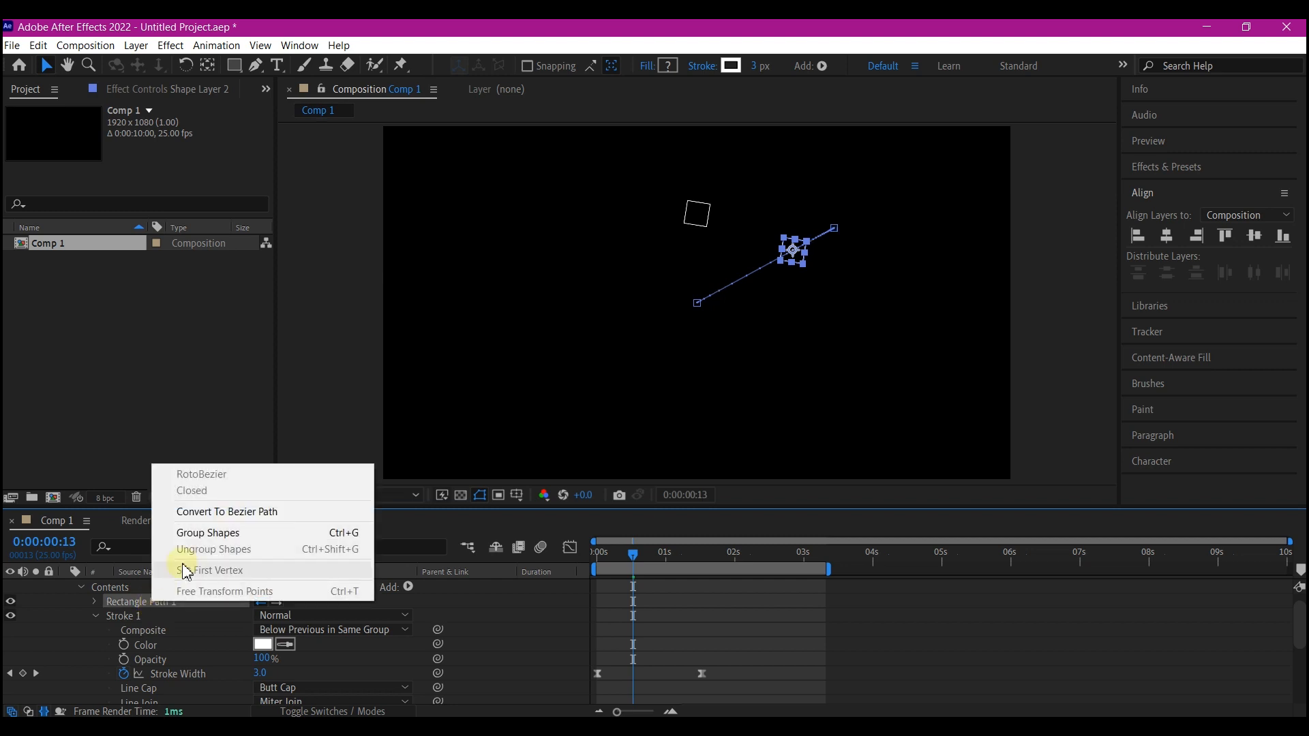
{"action": "left_click", "coordinate": [249, 512]}
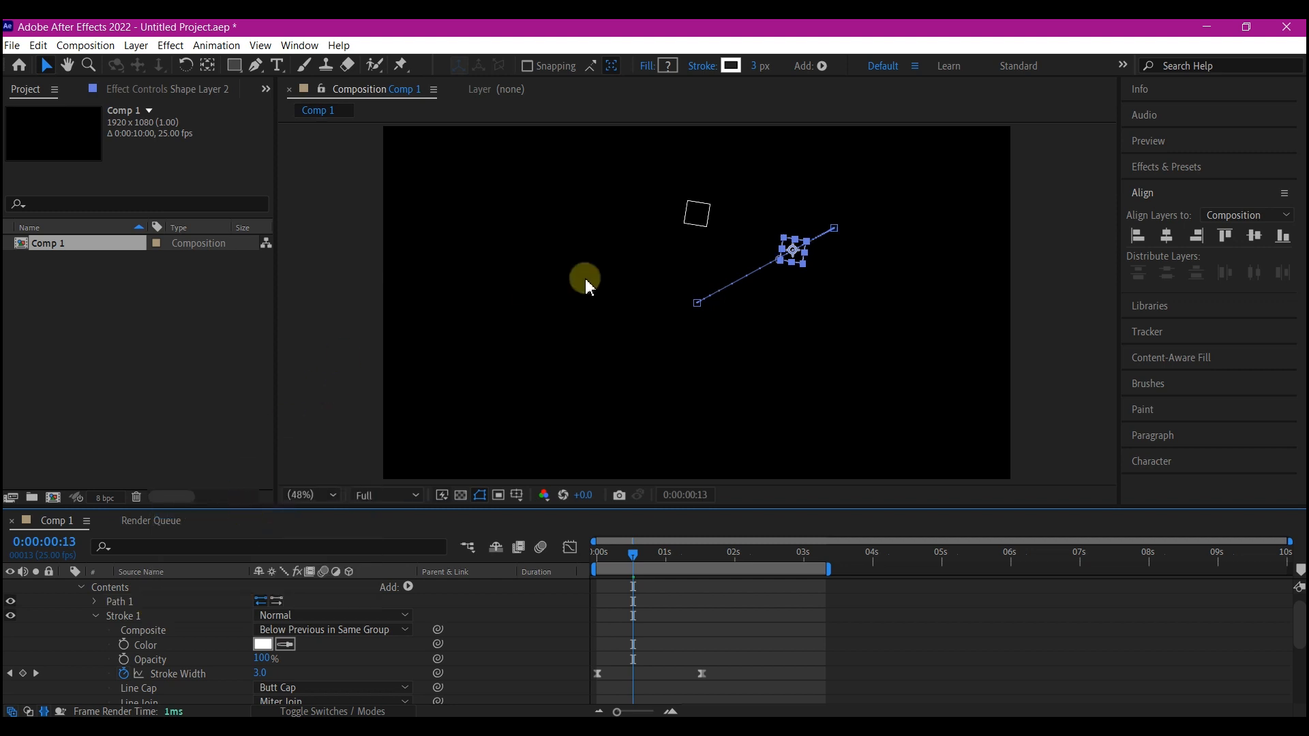
Delete the lower-left vertex of the duplicated square with the Pen tool to make a triangle, and fit the composition in the view.
{"action": "scroll", "coordinate": [795, 255], "scroll_direction": "up", "scroll_amount": 3}
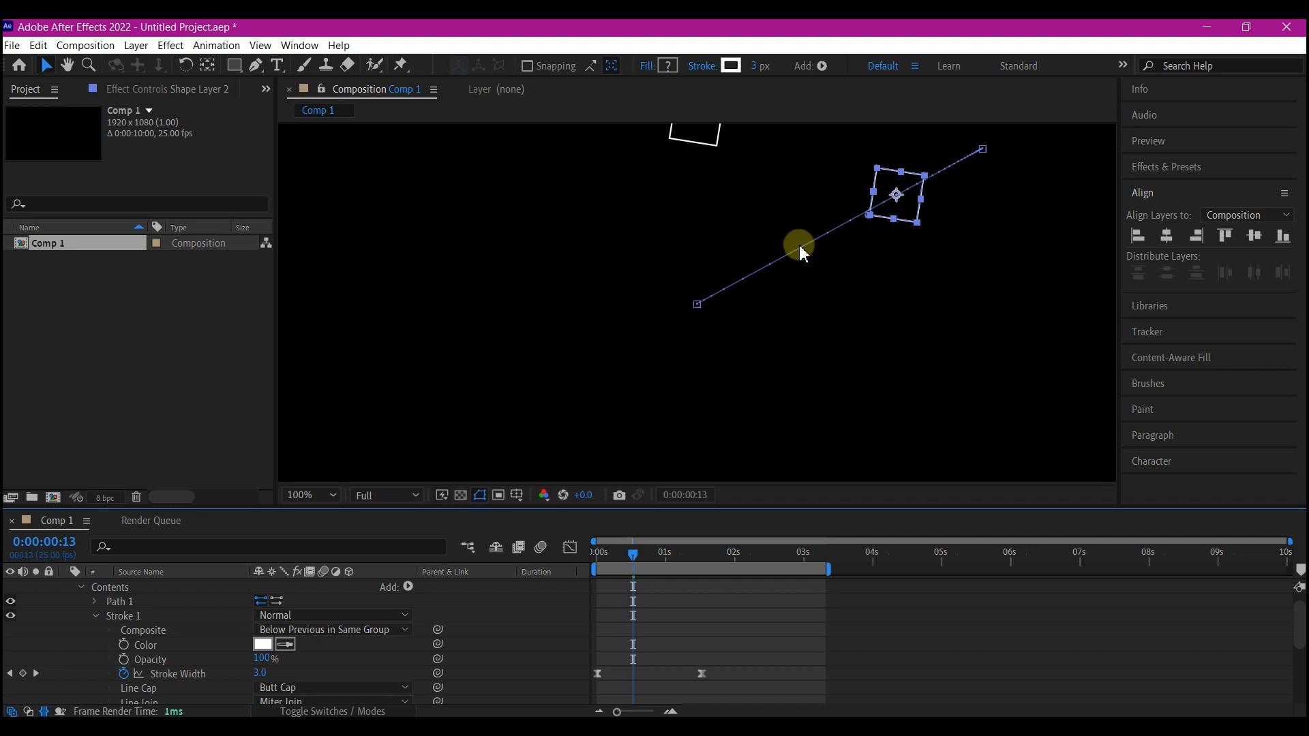
{"action": "left_click_drag", "start_coordinate": [897, 198], "coordinate": [488, 422]}
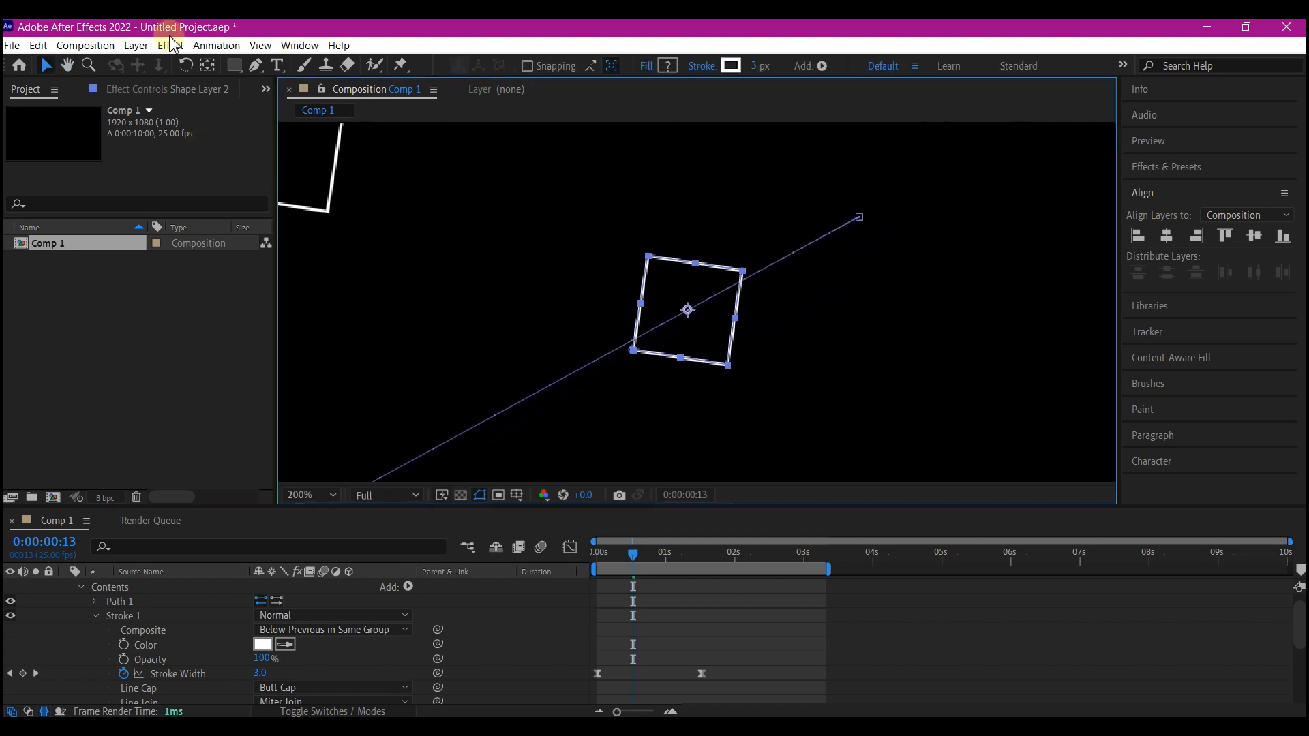
{"action": "left_click", "coordinate": [258, 68]}
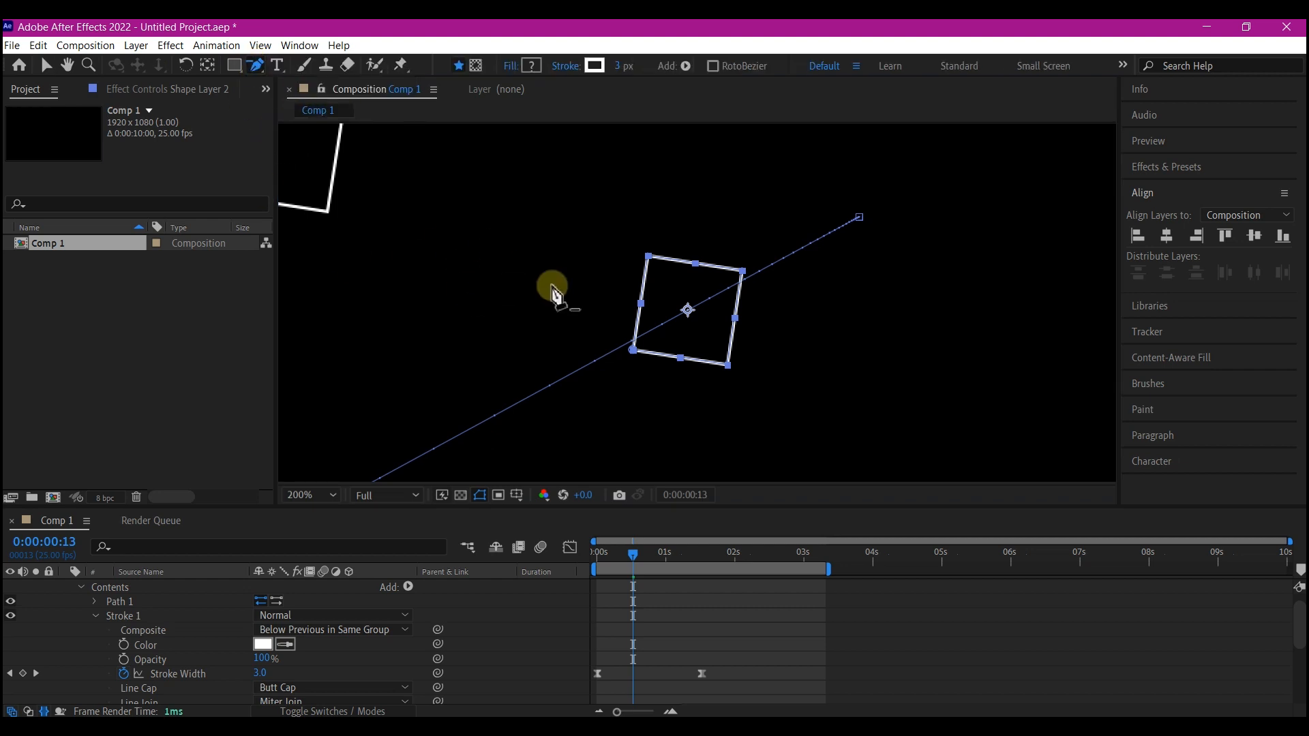
{"action": "left_click", "coordinate": [633, 351]}
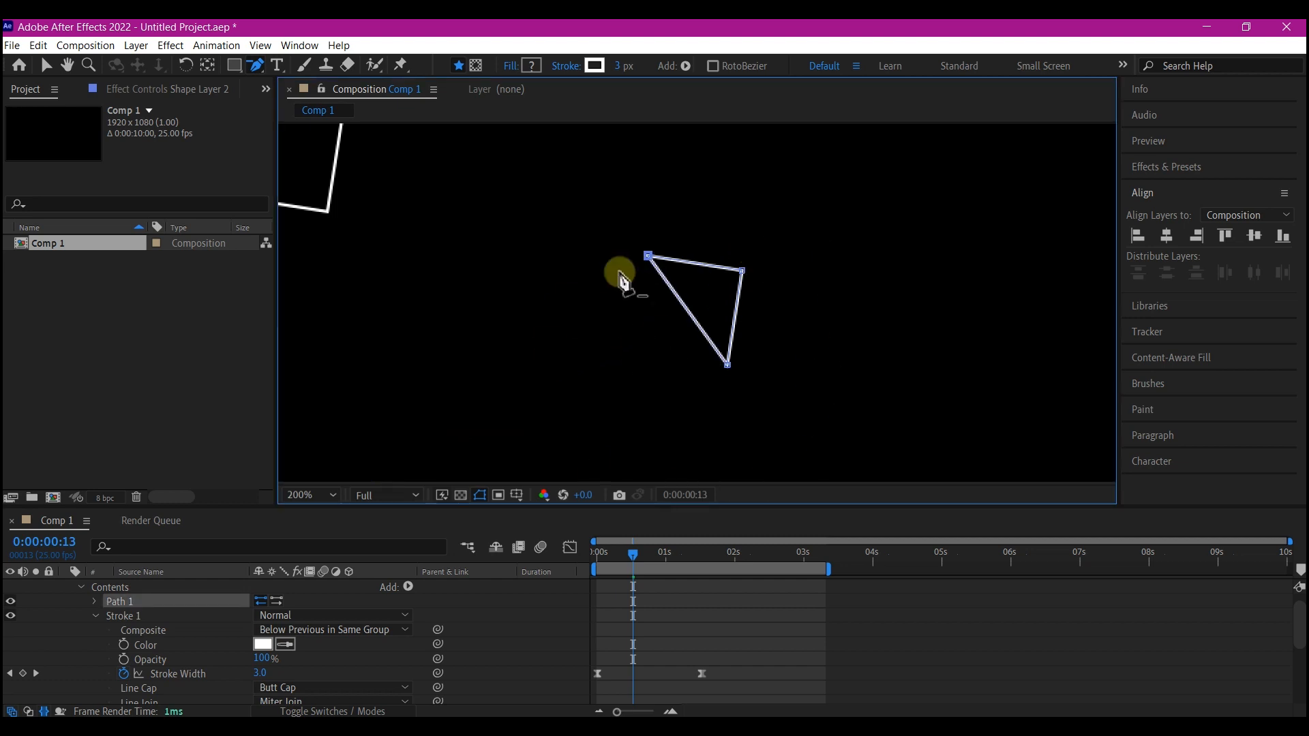
{"action": "left_click", "coordinate": [304, 497]}
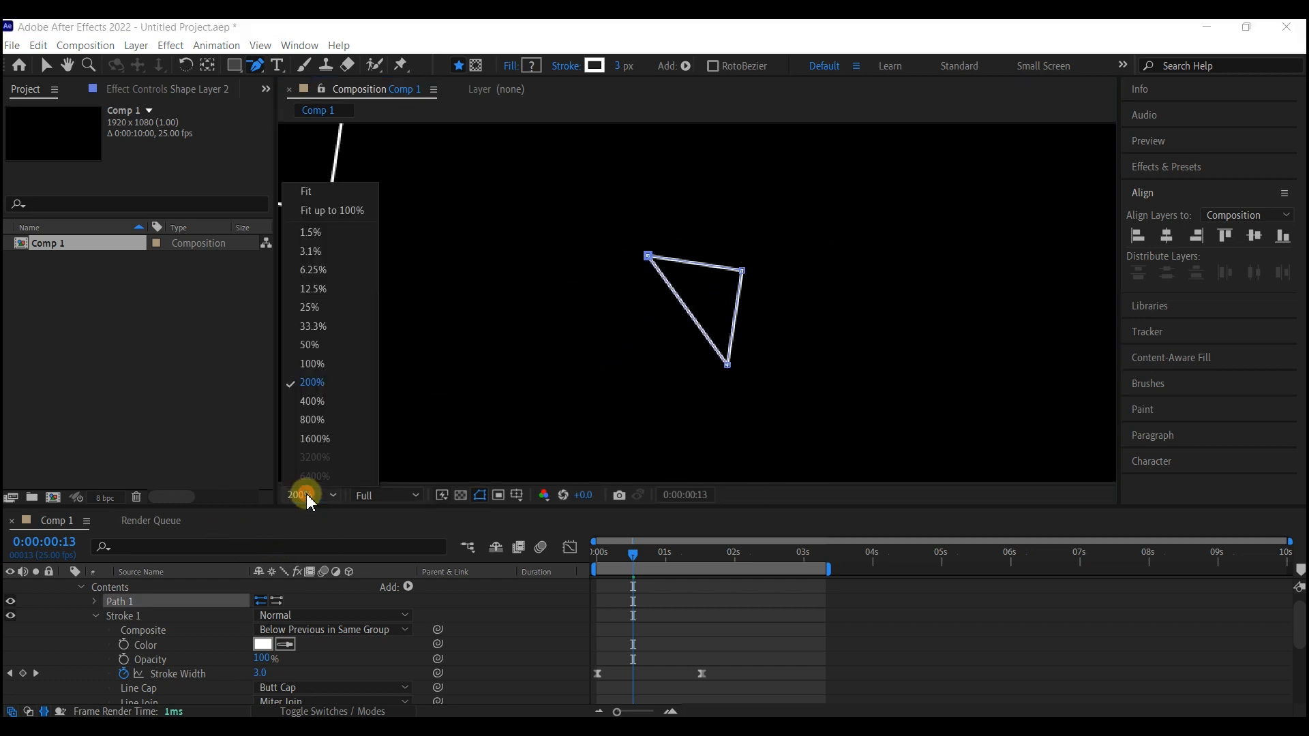
{"action": "left_click", "coordinate": [319, 198]}
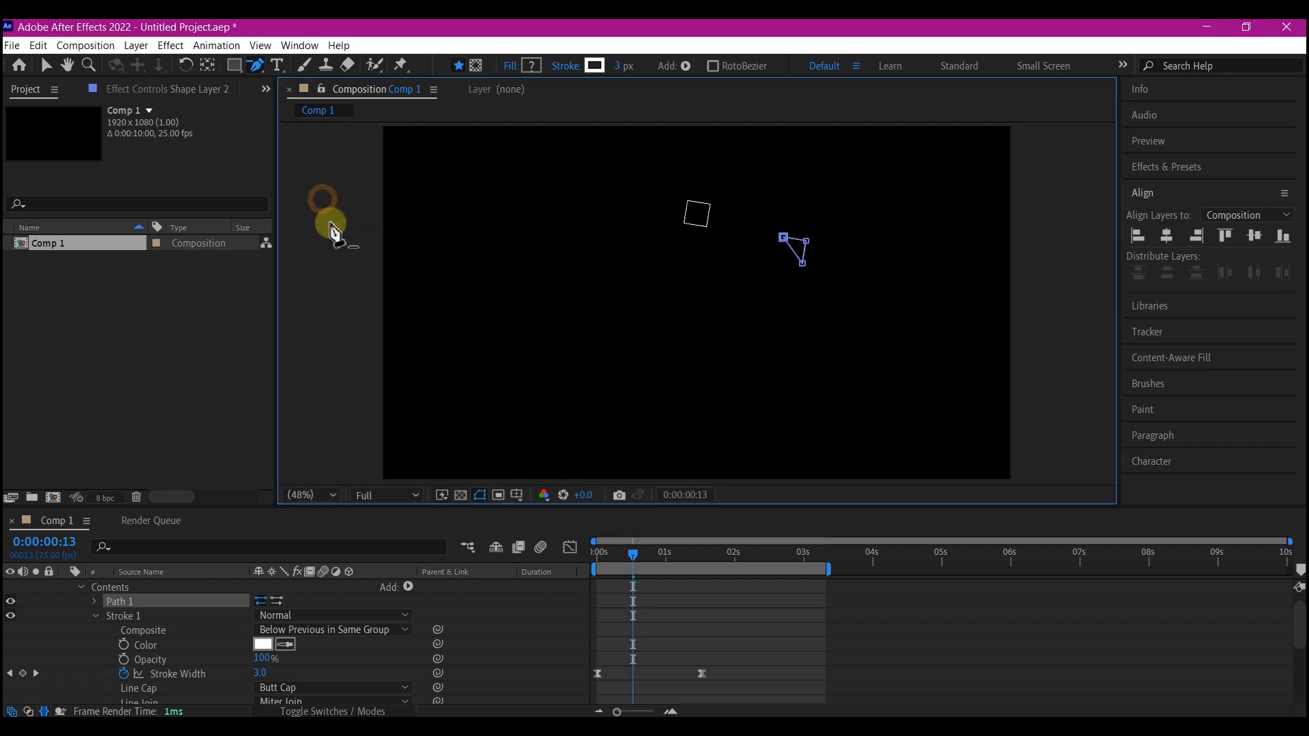
Preview the square and triangle animation from the start and move the time to 0:00:00:15.
{"action": "left_click_drag", "start_coordinate": [609, 555], "coordinate": [581, 560]}
{"action": "key", "text": "space"}
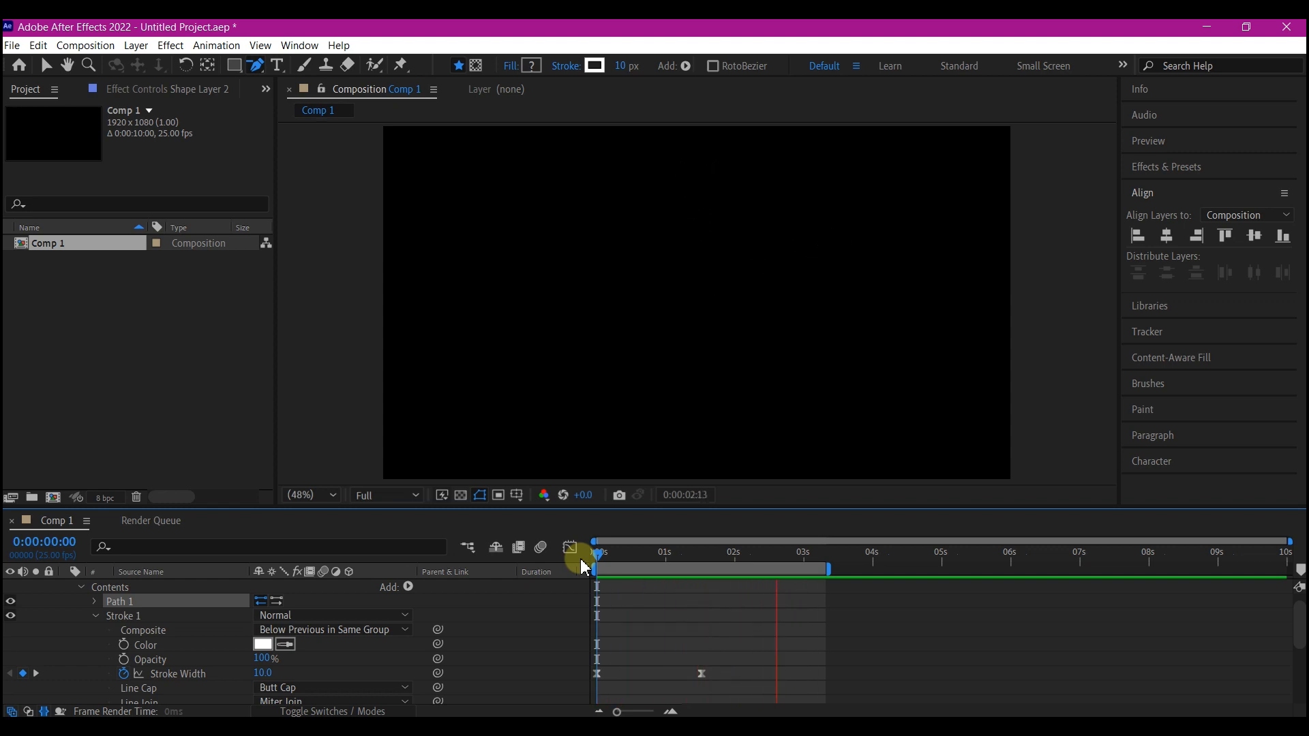
{"action": "key", "text": "v"}
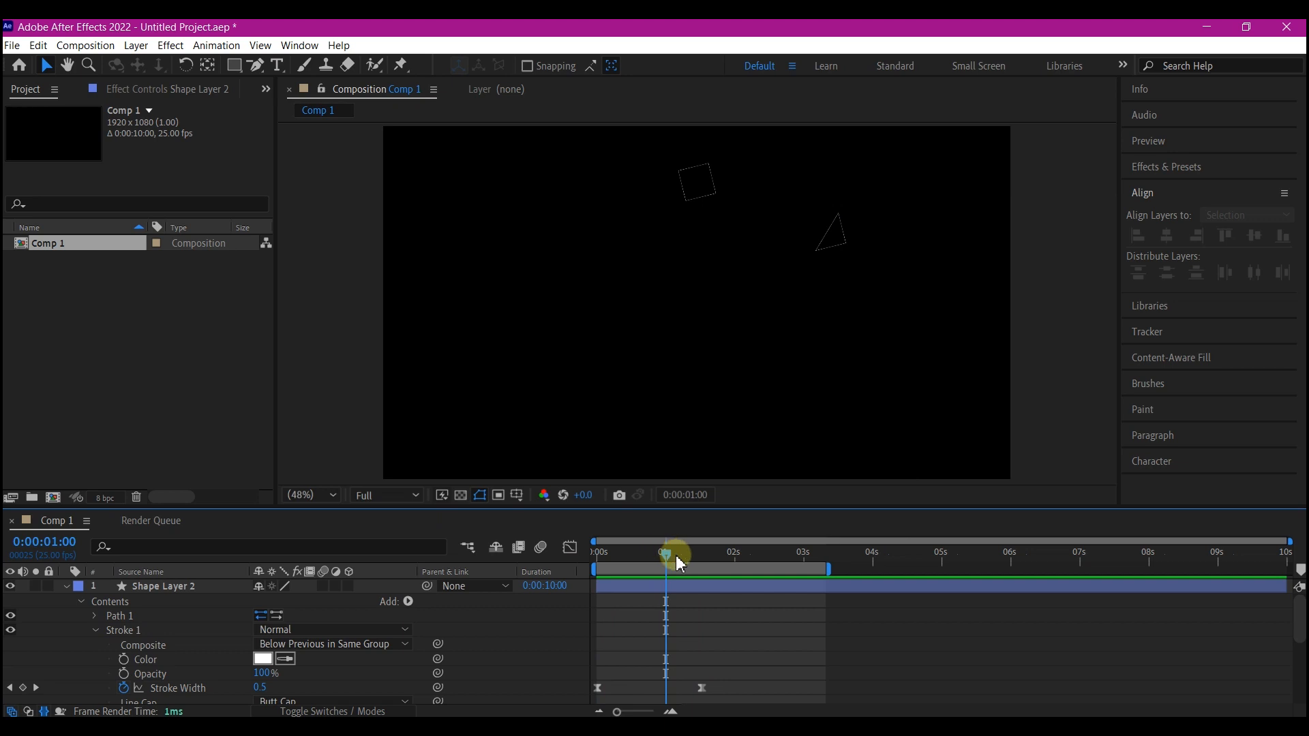
{"action": "left_click_drag", "start_coordinate": [667, 556], "coordinate": [639, 564]}
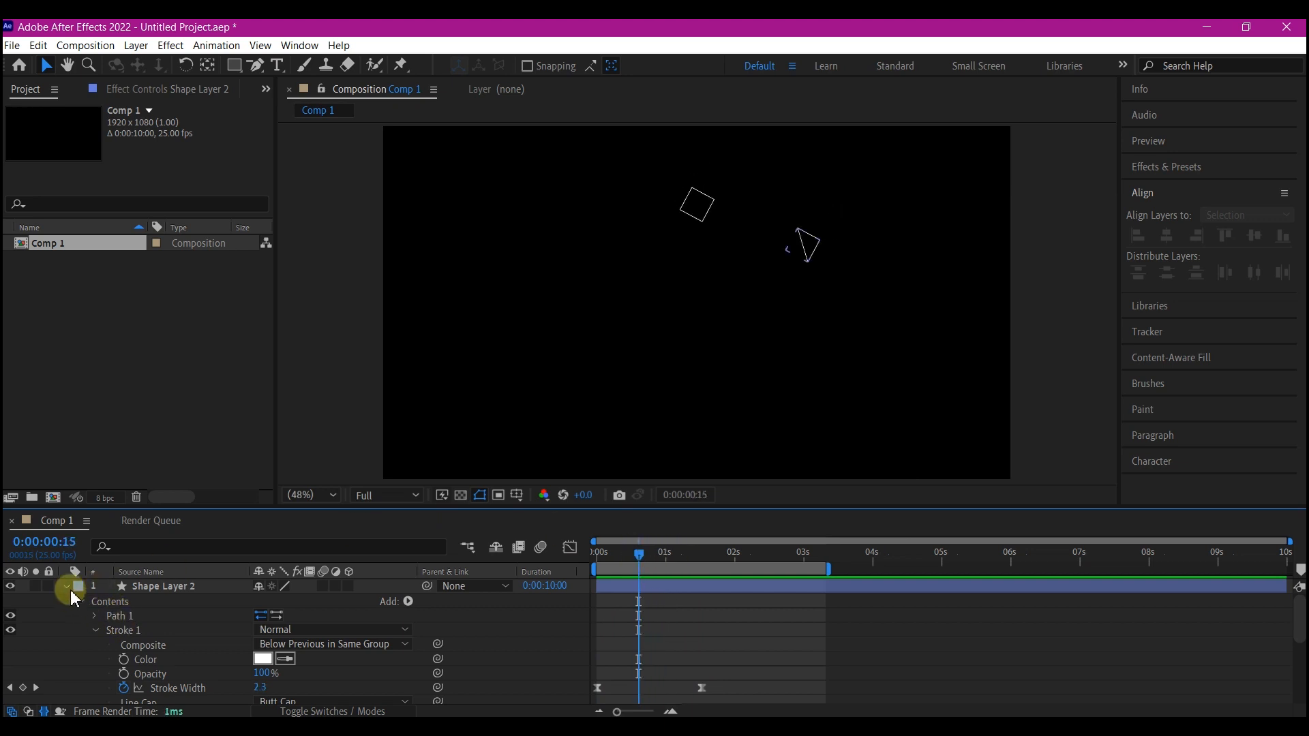
Show only the triangle layer's keyframed properties and leave no layer selected.
{"action": "left_click", "coordinate": [168, 590]}
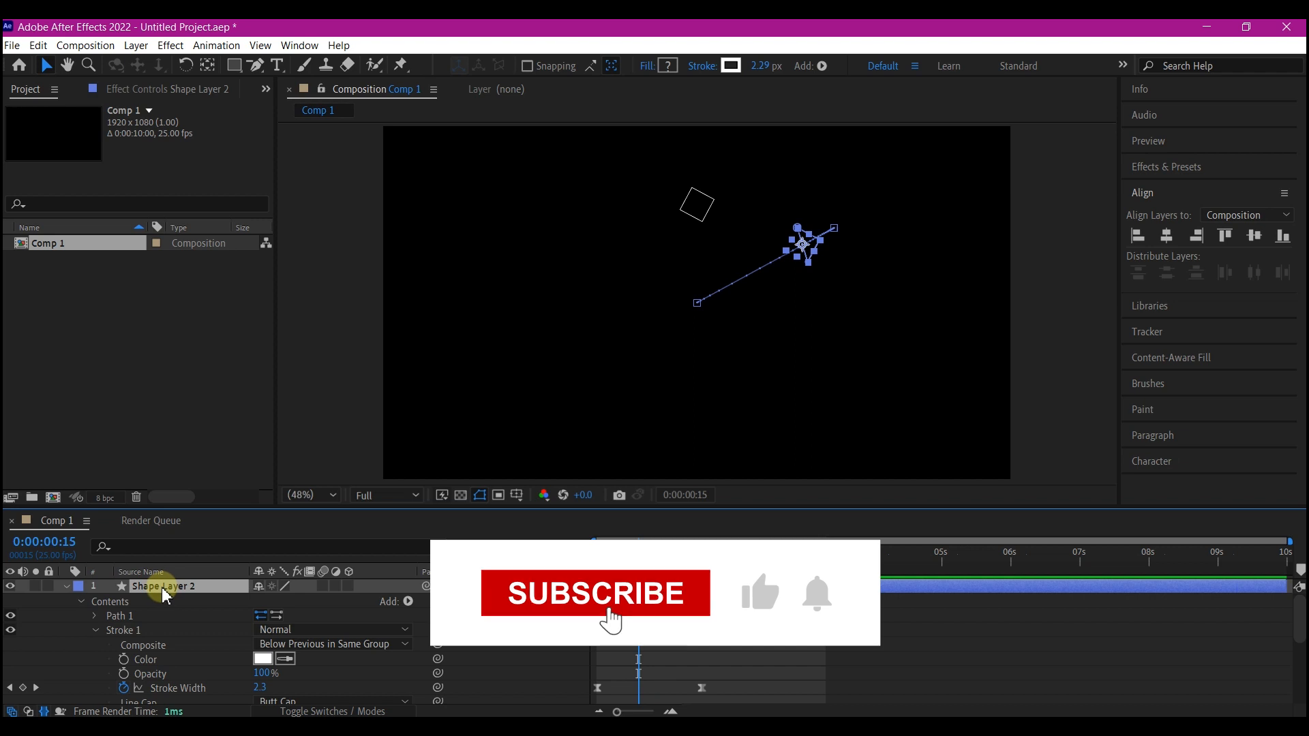
{"action": "key", "text": "u"}
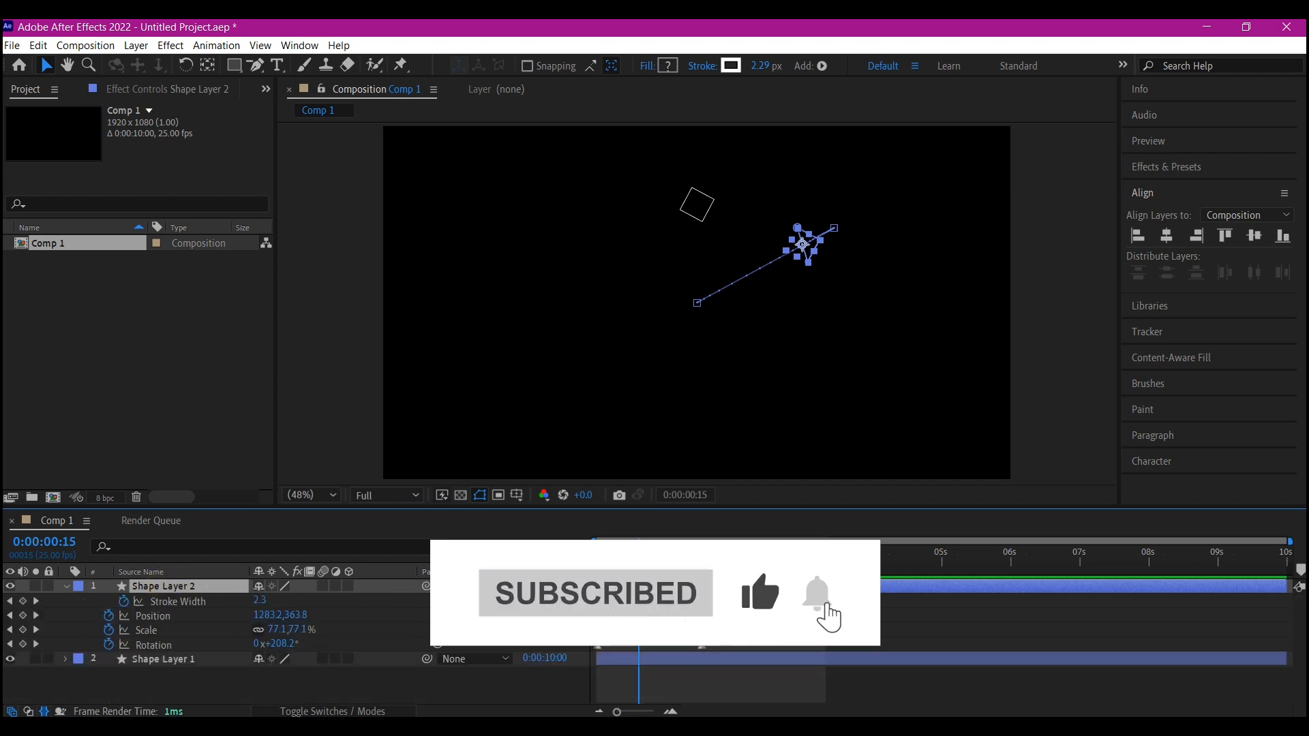
{"action": "left_click", "coordinate": [165, 681]}
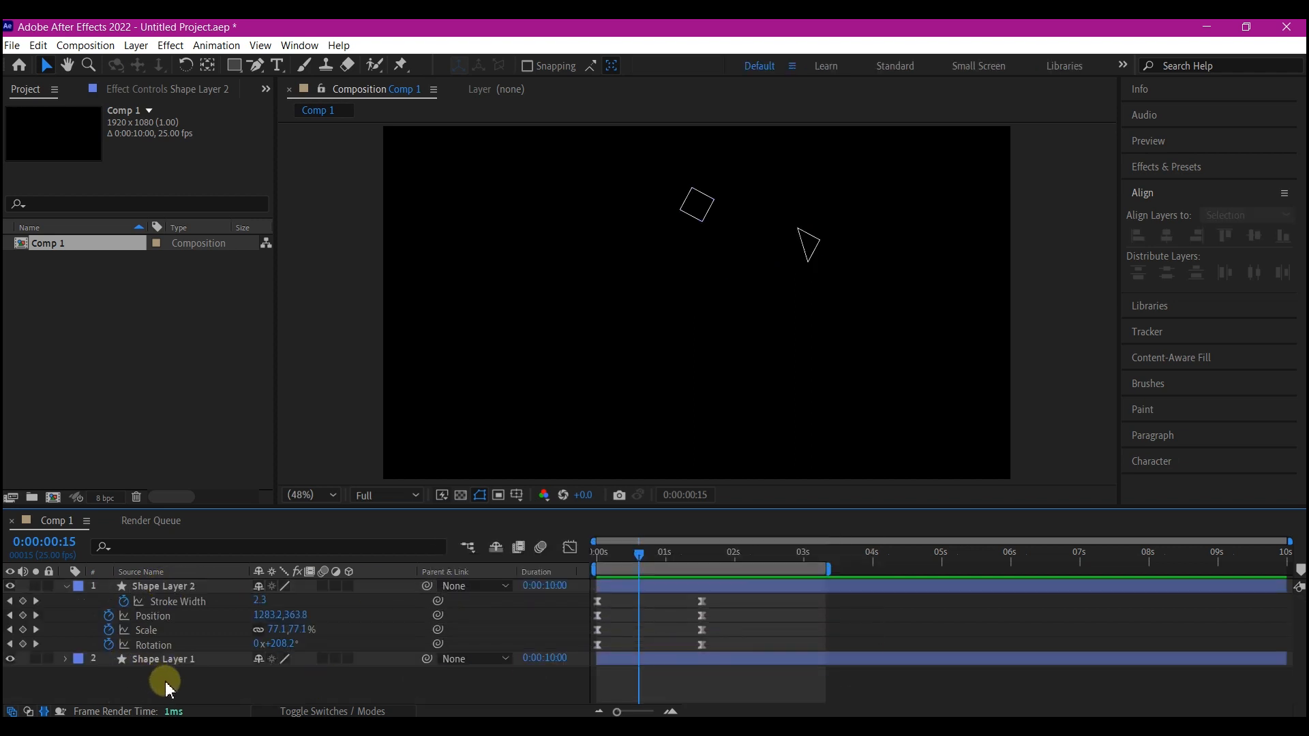
Draw a small circle with a 10 px white stroke as a new shape layer near the composition's middle, using the Ellipse tool.
{"action": "left_click", "coordinate": [234, 66]}
{"action": "left_click_drag", "start_coordinate": [234, 67], "coordinate": [309, 102]}
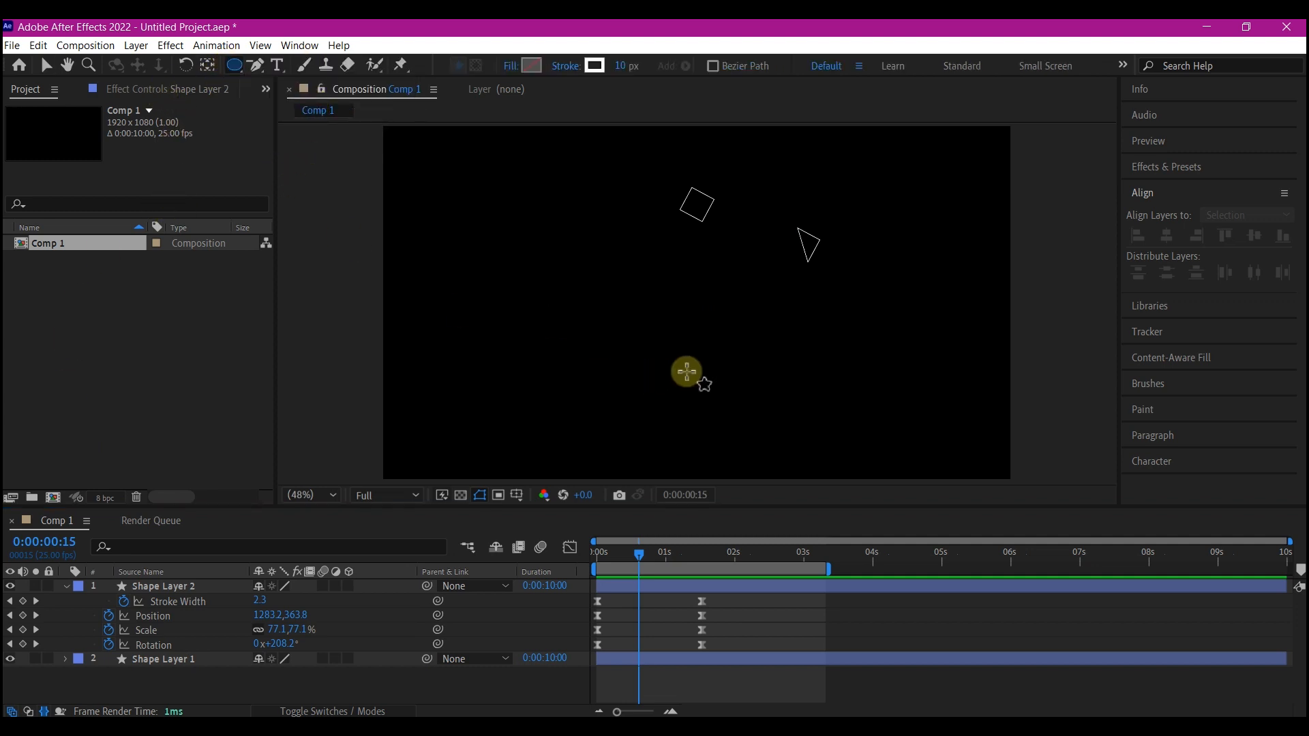
{"action": "left_click_drag", "start_coordinate": [725, 314], "coordinate": [736, 330]}
{"action": "key", "text": "v"}
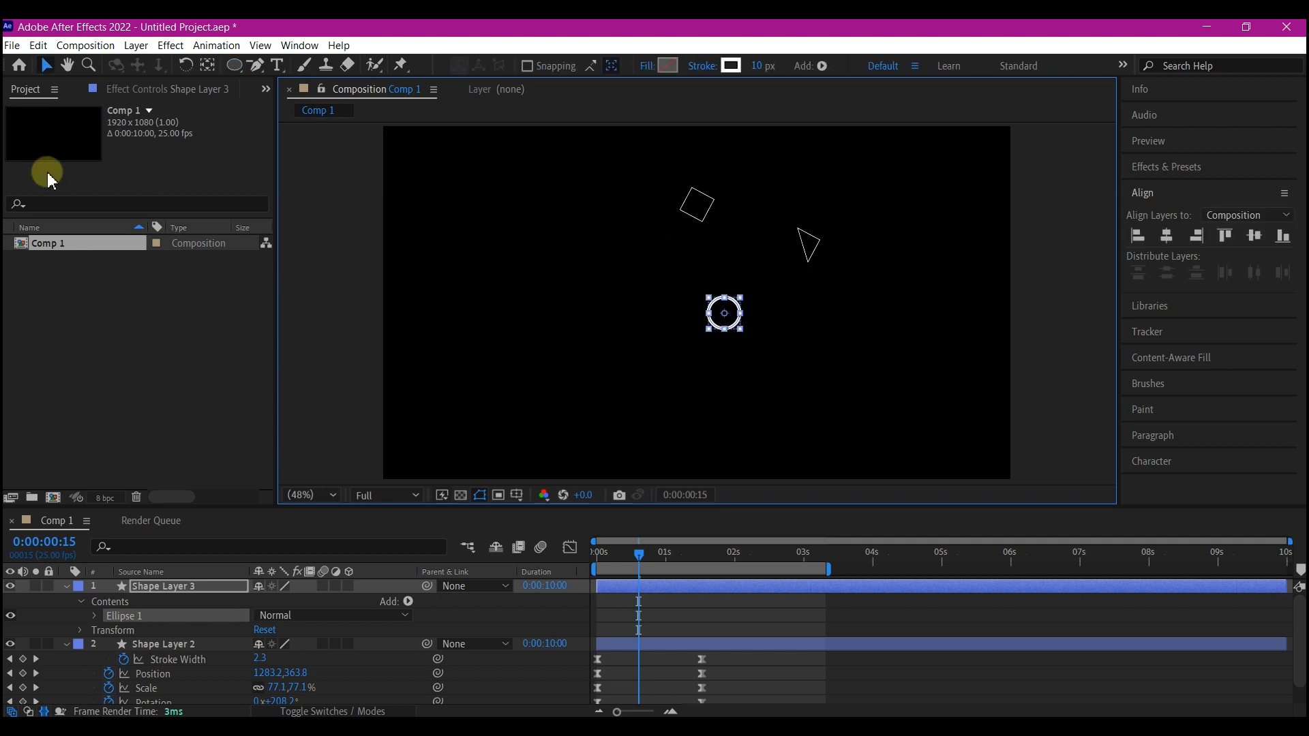
Center the anchor point on the circle and align the circle horizontally and vertically to the composition's center.
{"action": "left_click", "coordinate": [207, 66]}
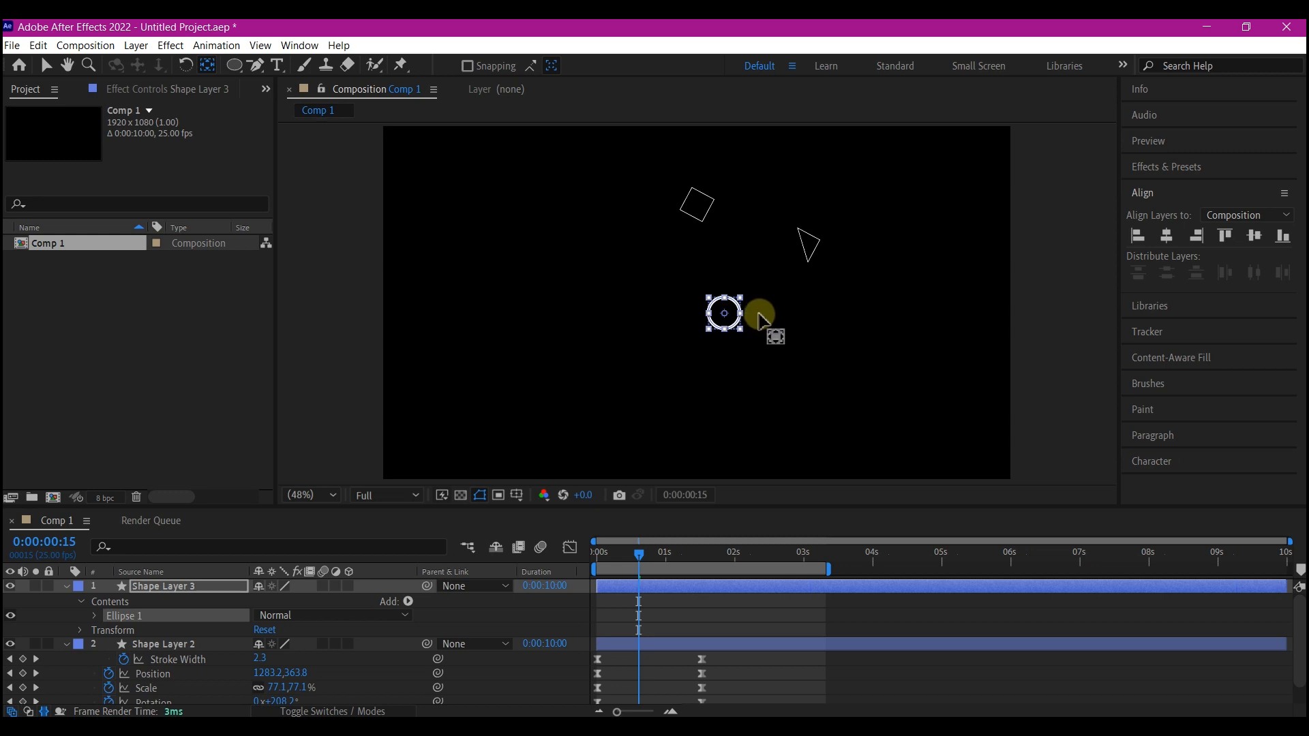
{"action": "key", "text": "v"}
{"action": "left_click", "coordinate": [1166, 236]}
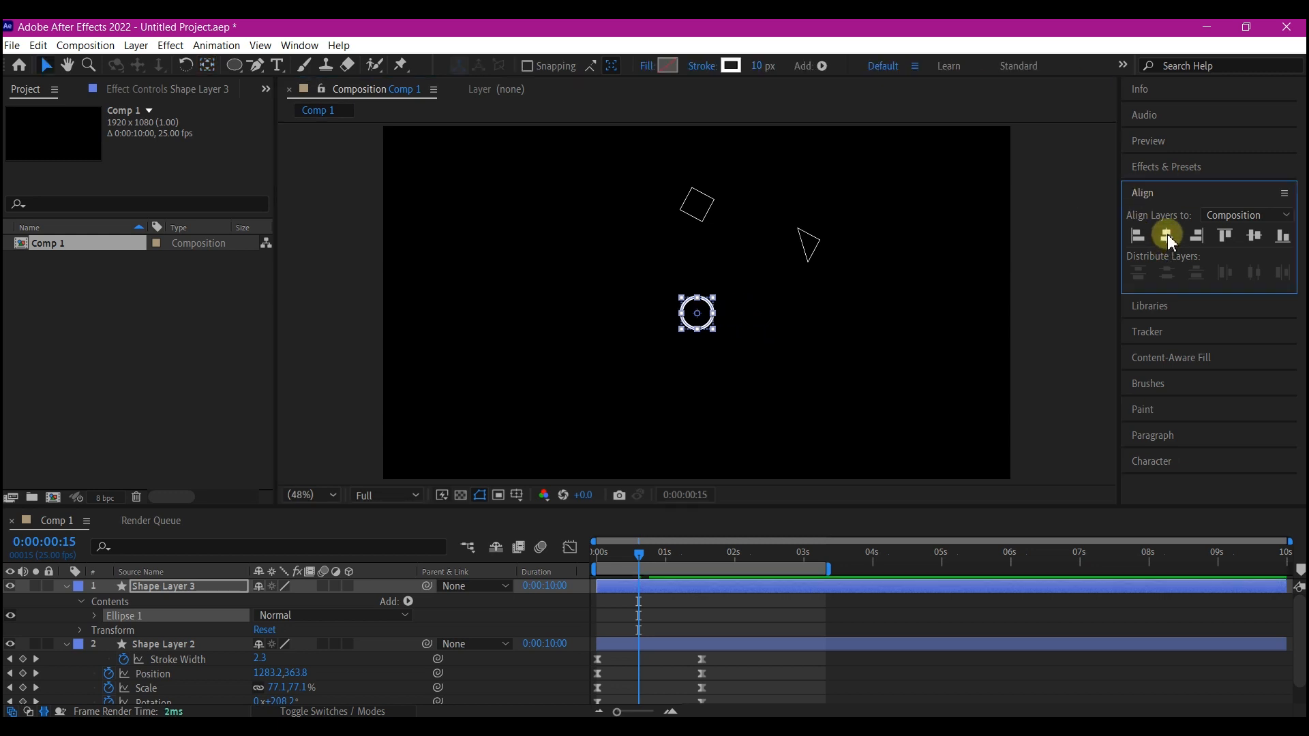
{"action": "left_click", "coordinate": [1255, 236]}
At 0:00:00:00, add starting keyframes for the circle's stroke width and for its ellipse group's position and scale.
{"action": "left_click_drag", "start_coordinate": [638, 555], "coordinate": [579, 551]}
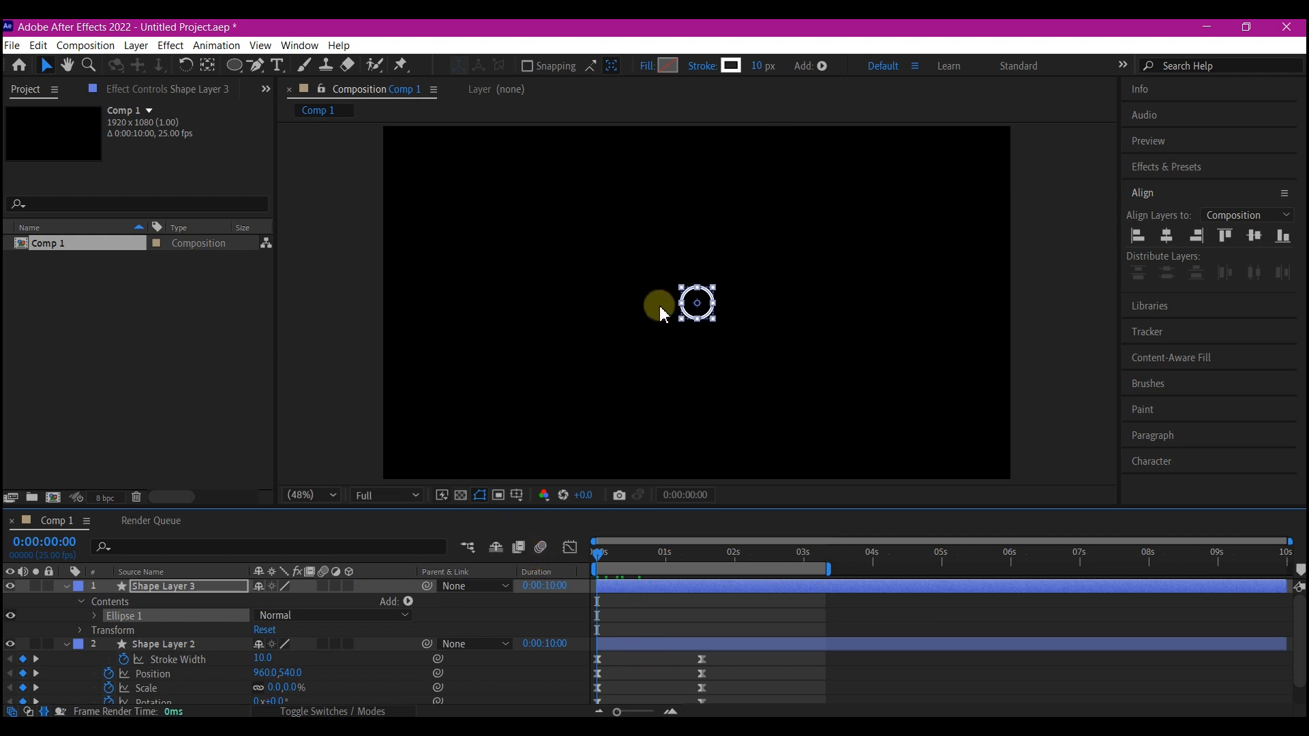
{"action": "left_click", "coordinate": [93, 616]}
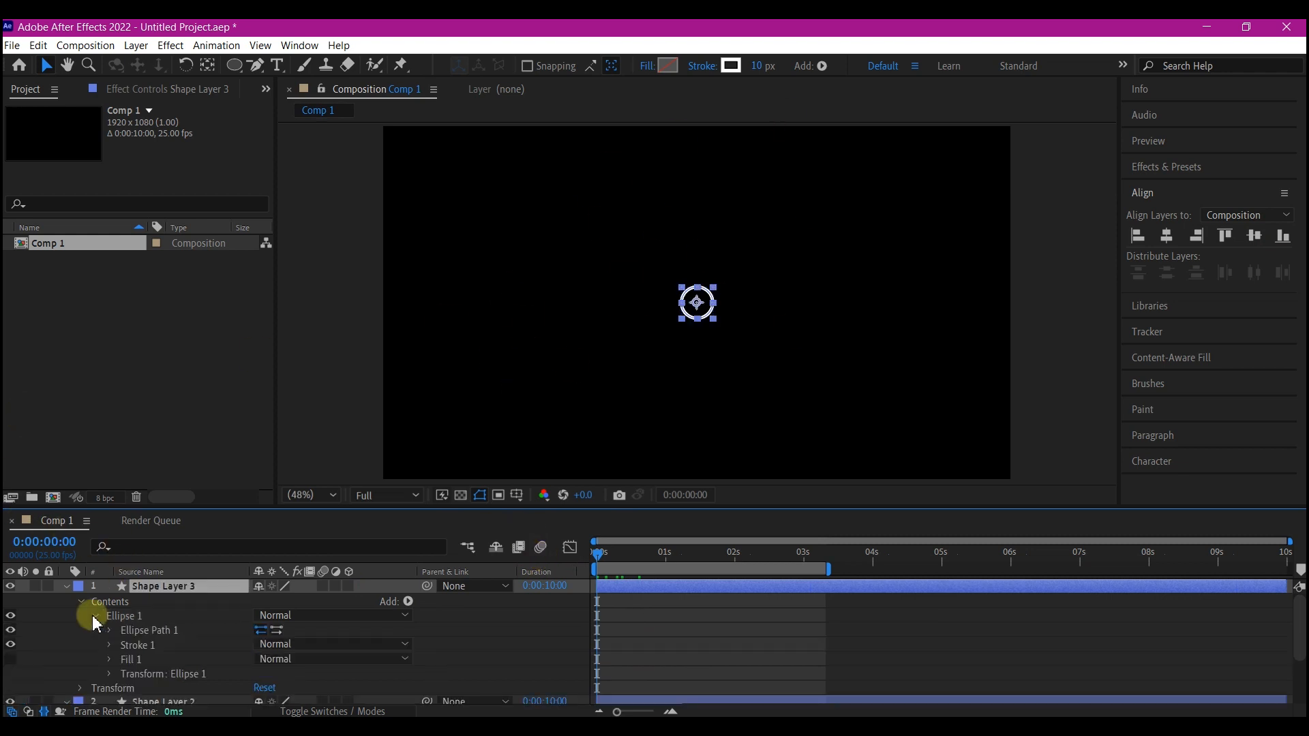
{"action": "left_click", "coordinate": [109, 646]}
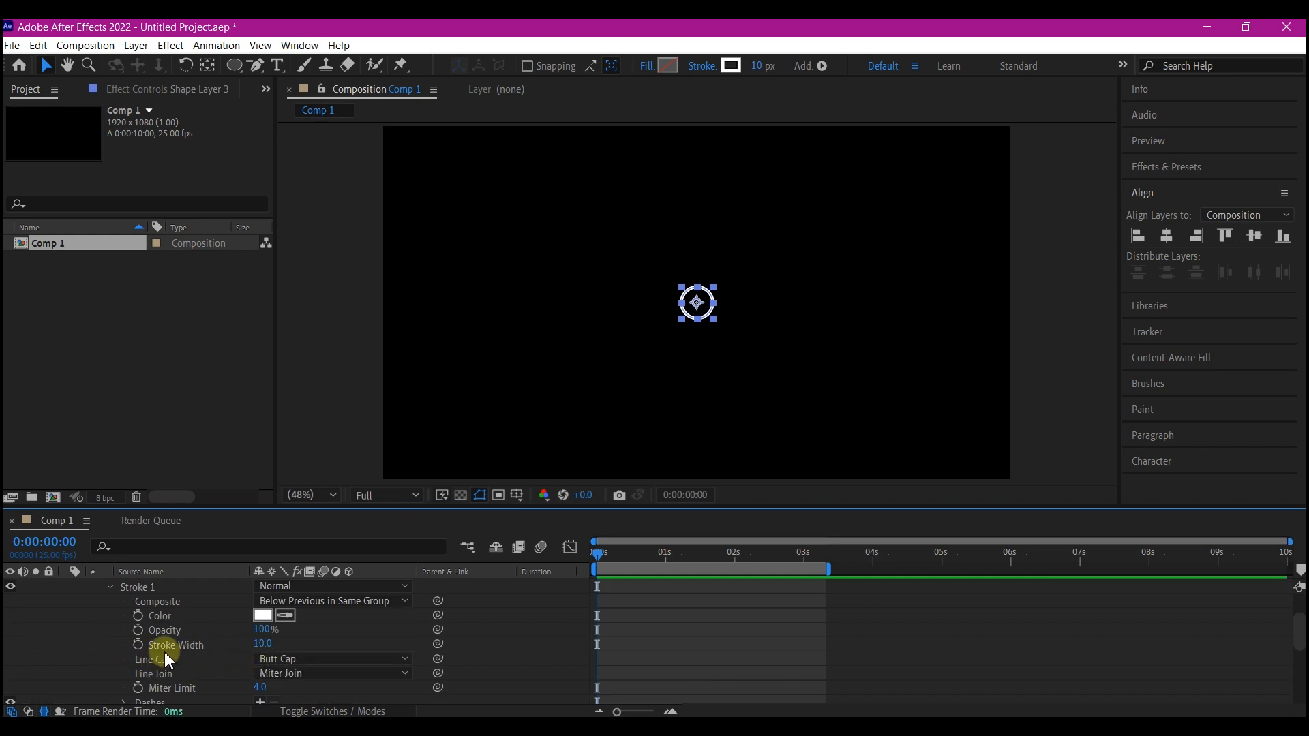
{"action": "left_click", "coordinate": [138, 648]}
{"action": "scroll", "coordinate": [130, 661], "scroll_direction": "down", "scroll_amount": 3}
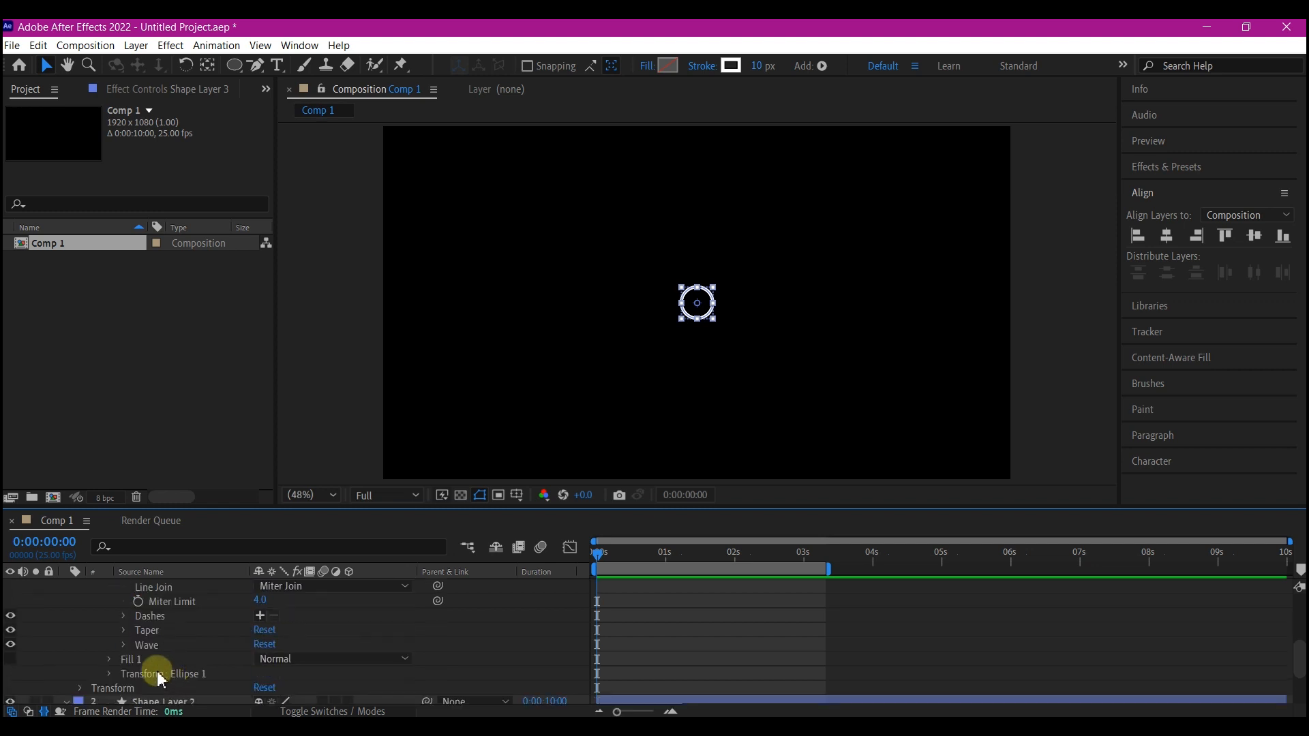
{"action": "left_click", "coordinate": [109, 673]}
{"action": "scroll", "coordinate": [129, 679], "scroll_direction": "down", "scroll_amount": 2}
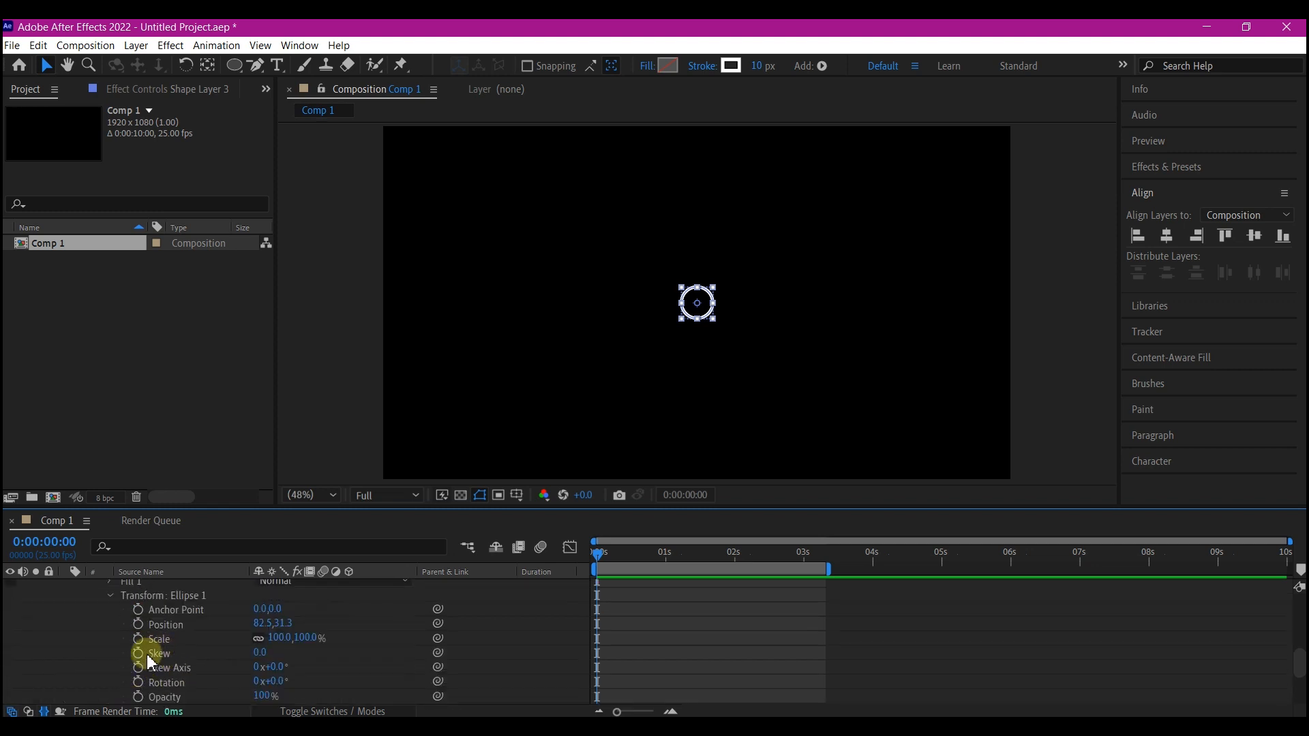
{"action": "left_click", "coordinate": [138, 625]}
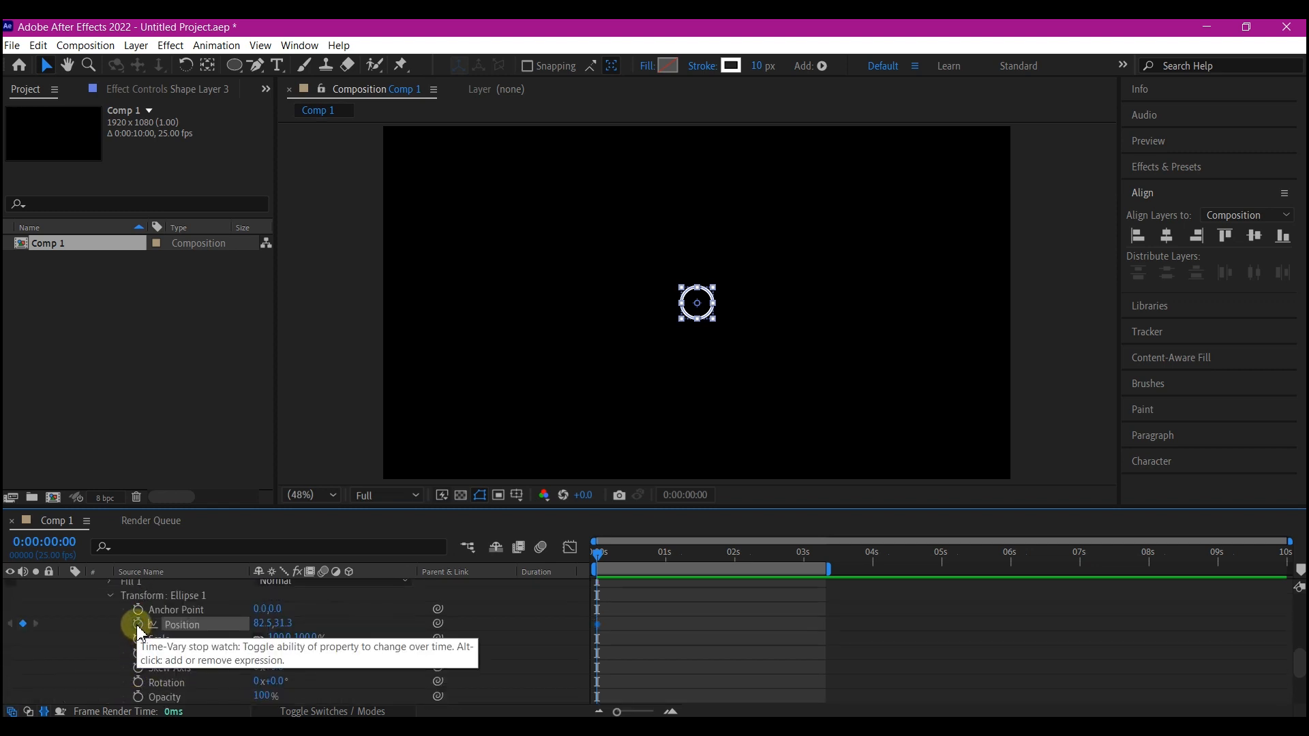
{"action": "left_click", "coordinate": [138, 640]}
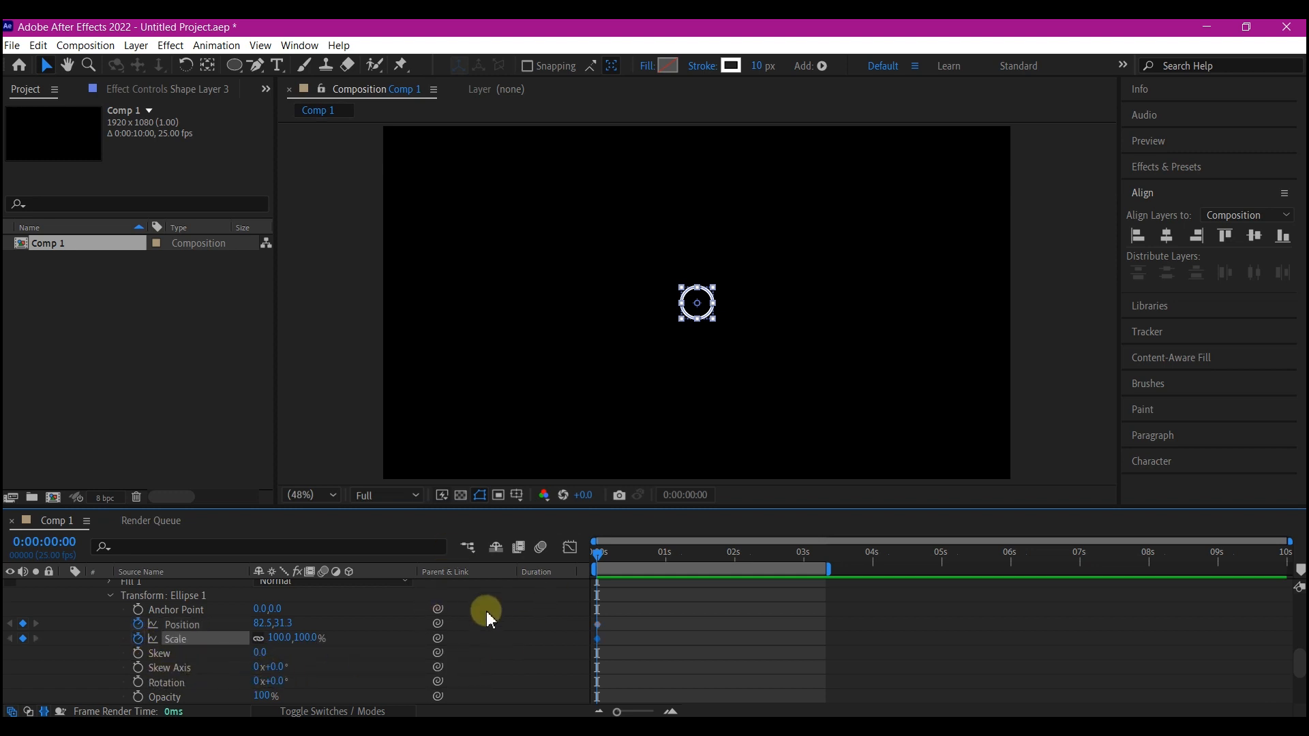
Show only the circle's keyframed properties, and at 0:00:01:13 set its stroke width to 0 and ellipse position to 82.5, -339.7.
{"action": "key", "text": "u"}
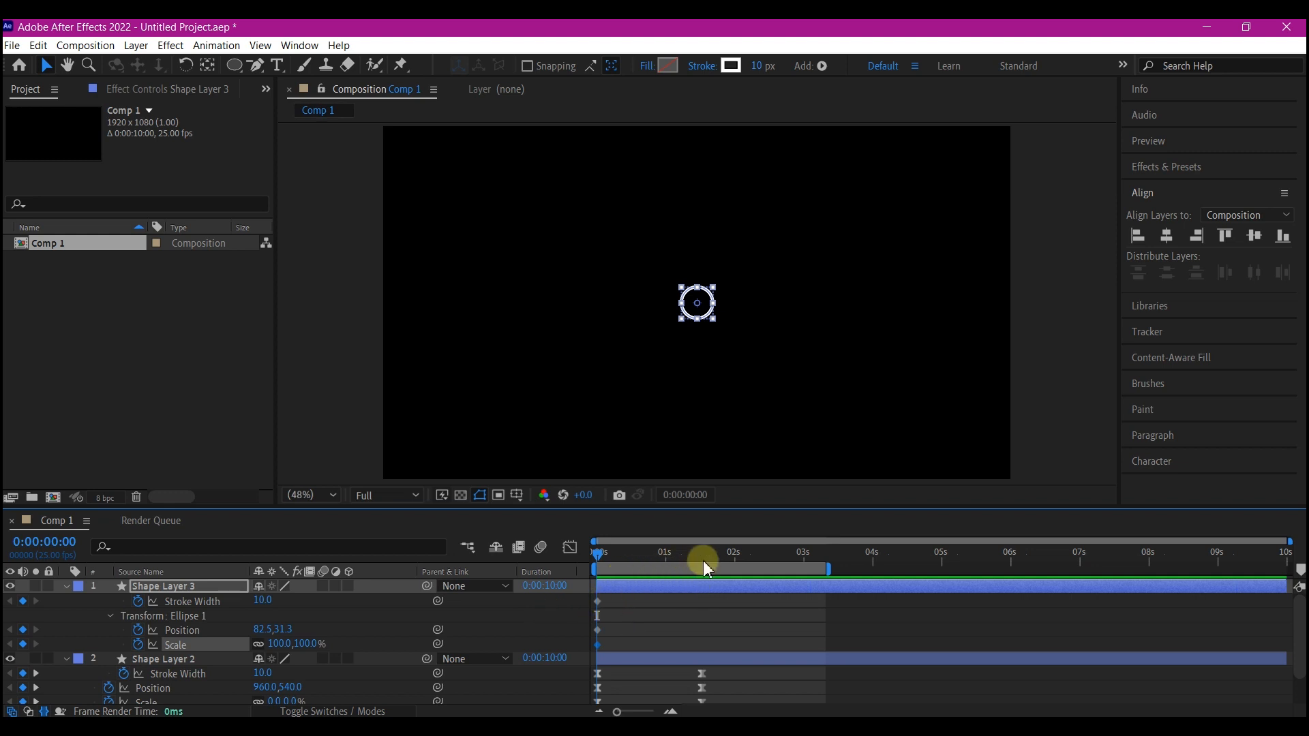
{"action": "left_click_drag", "start_coordinate": [702, 553], "coordinate": [702, 552]}
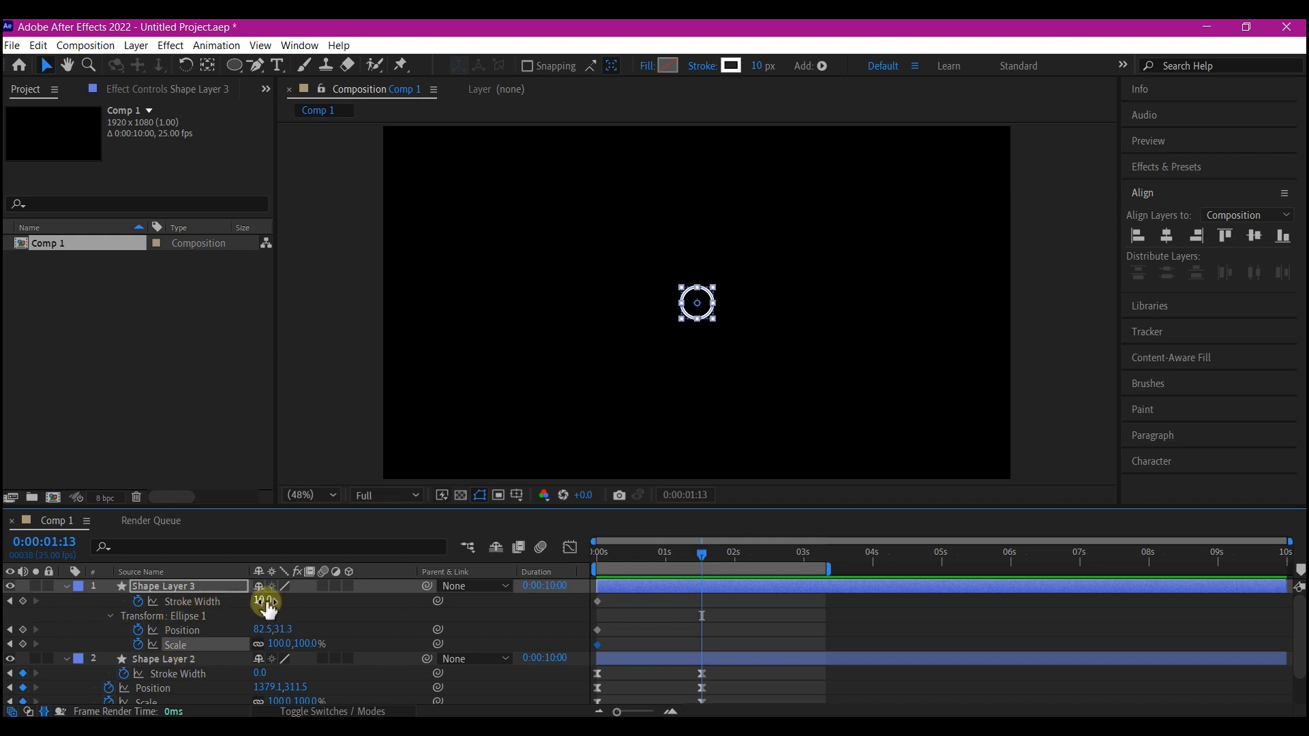
{"action": "left_click_drag", "start_coordinate": [263, 601], "coordinate": [251, 601]}
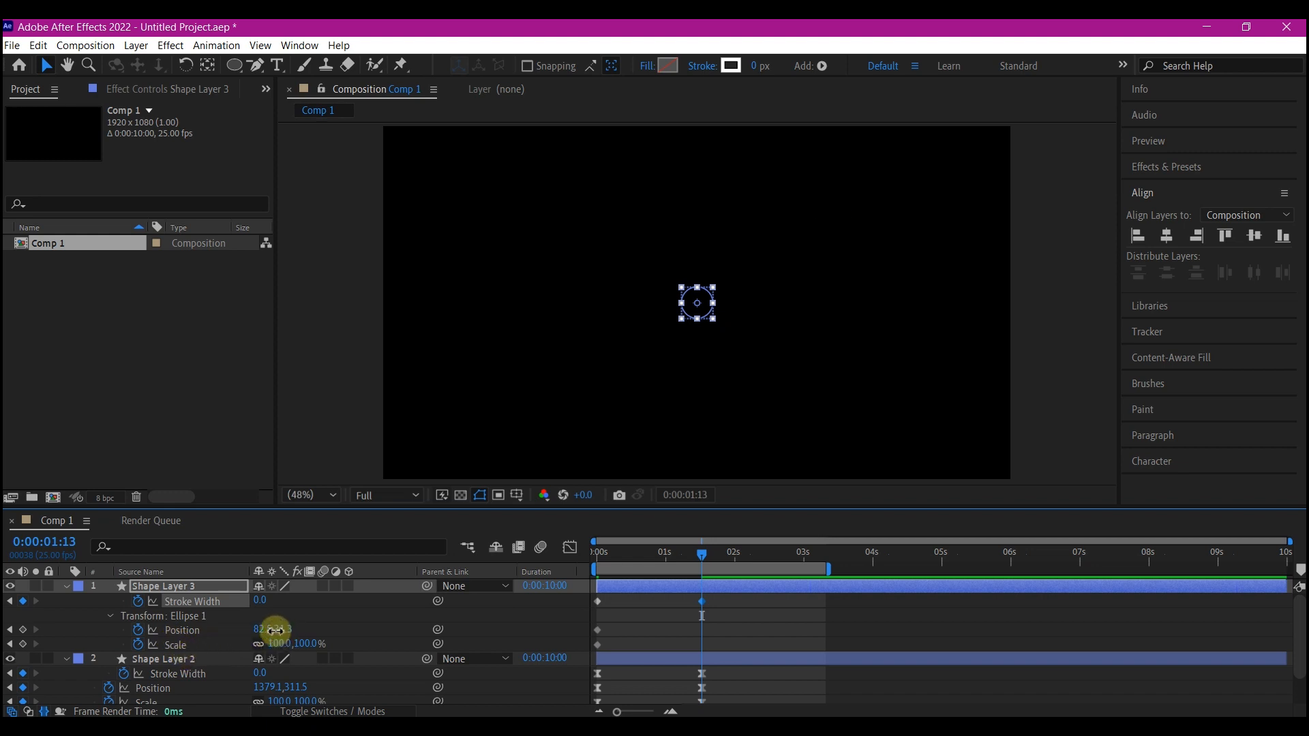
{"action": "left_click_drag", "start_coordinate": [275, 631], "coordinate": [7, 593]}
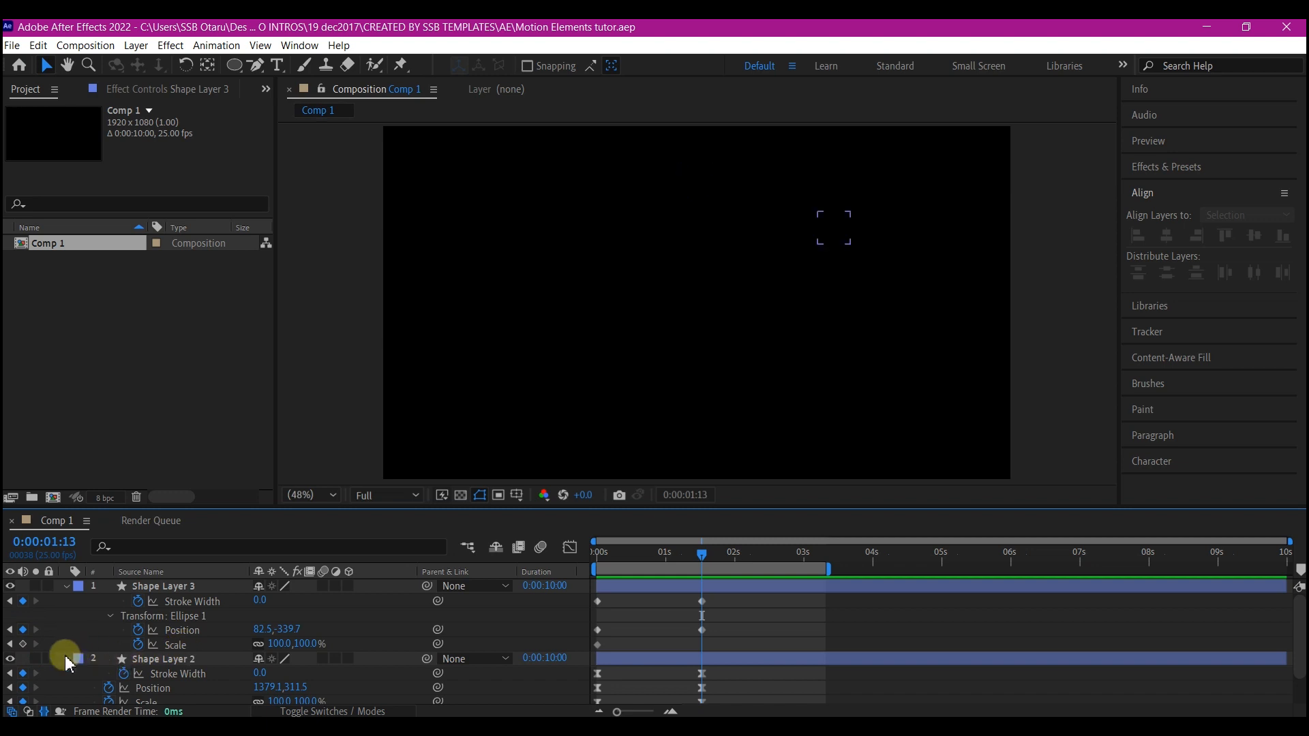
Add a 100% scale keyframe for the circle at 0:00:01:13 and set its scale at 0:00:00:00 to 0%.
{"action": "left_click", "coordinate": [23, 644]}
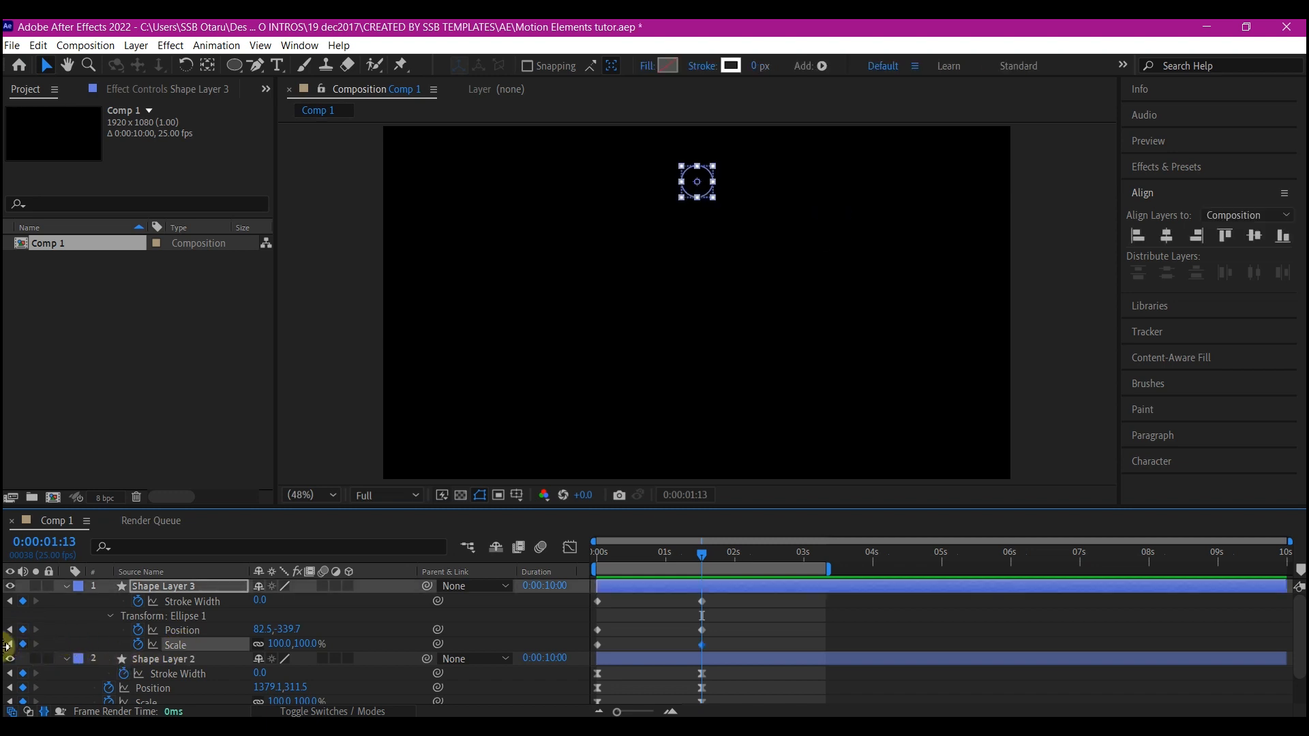
{"action": "left_click", "coordinate": [9, 645]}
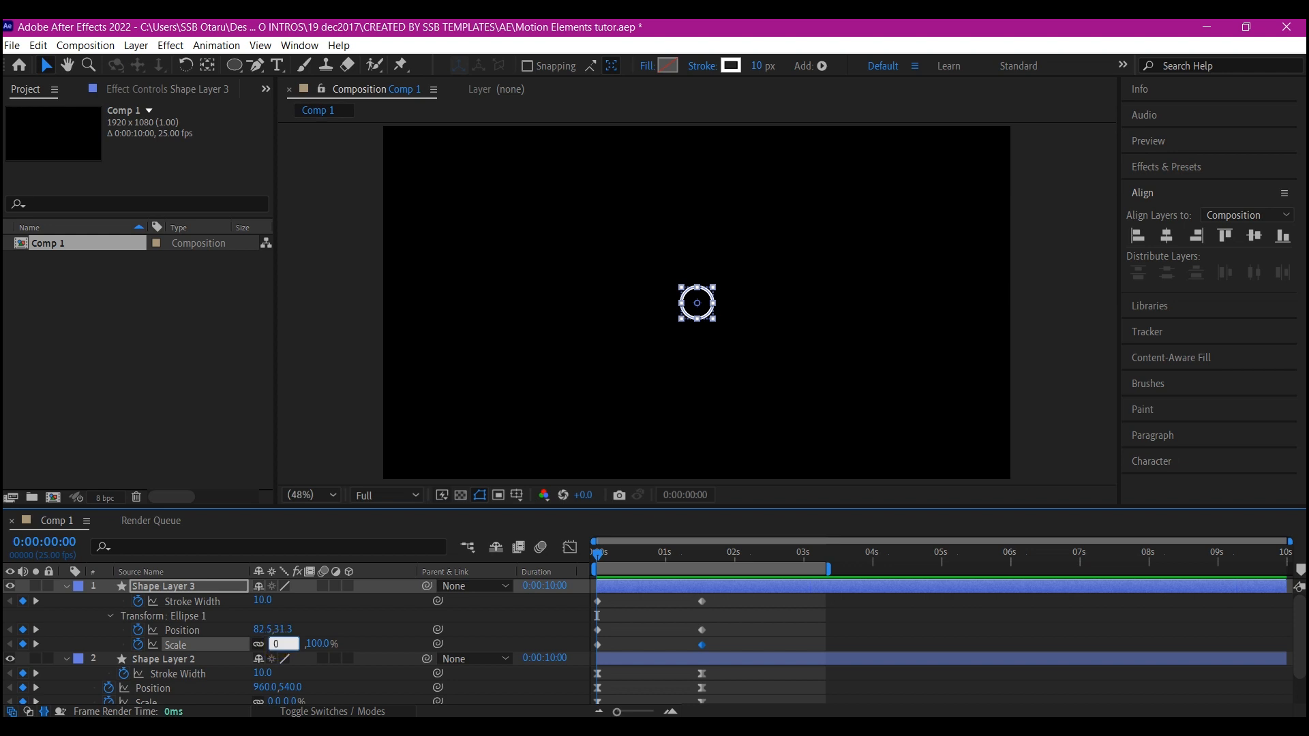
{"action": "key", "text": "Return"}
Apply Easy Ease to all of the circle's stroke width, position and scale keyframes.
{"action": "left_click_drag", "start_coordinate": [593, 595], "coordinate": [706, 650]}
{"action": "right_click", "coordinate": [701, 646]}
{"action": "mouse_move", "coordinate": [754, 641]}
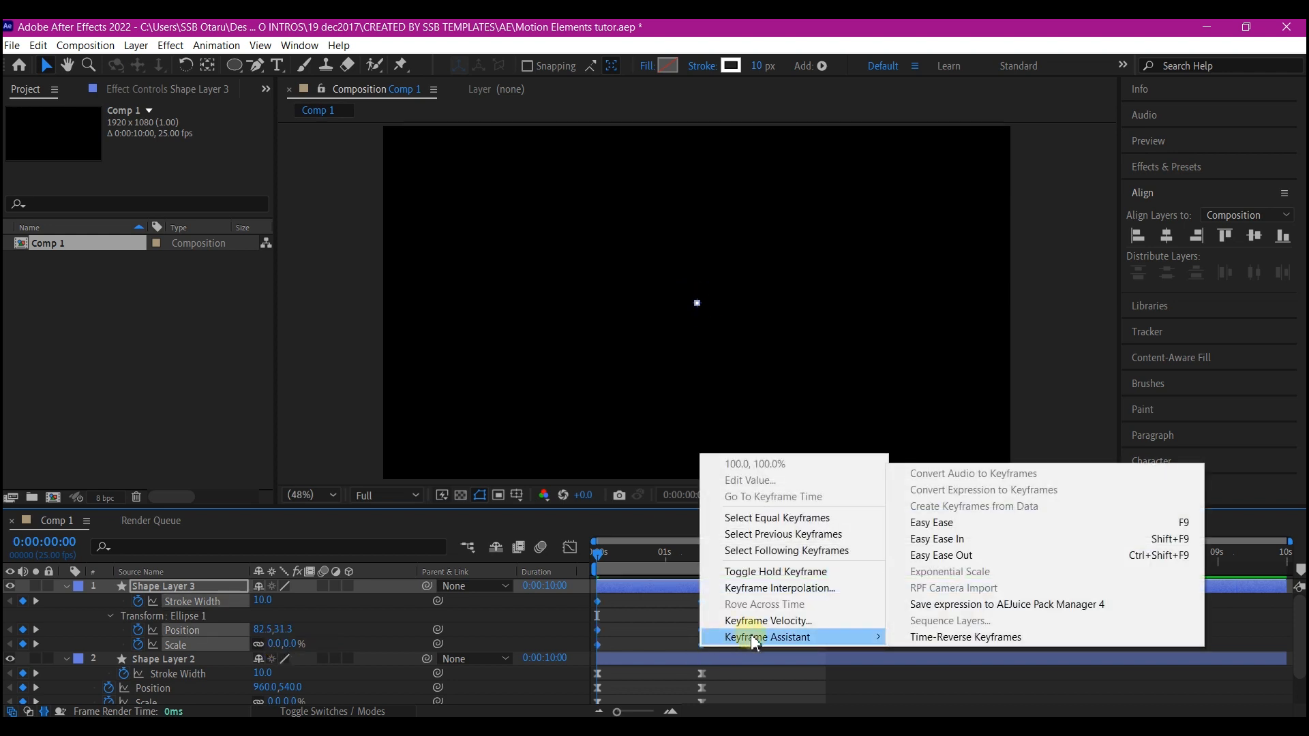
{"action": "left_click", "coordinate": [929, 522]}
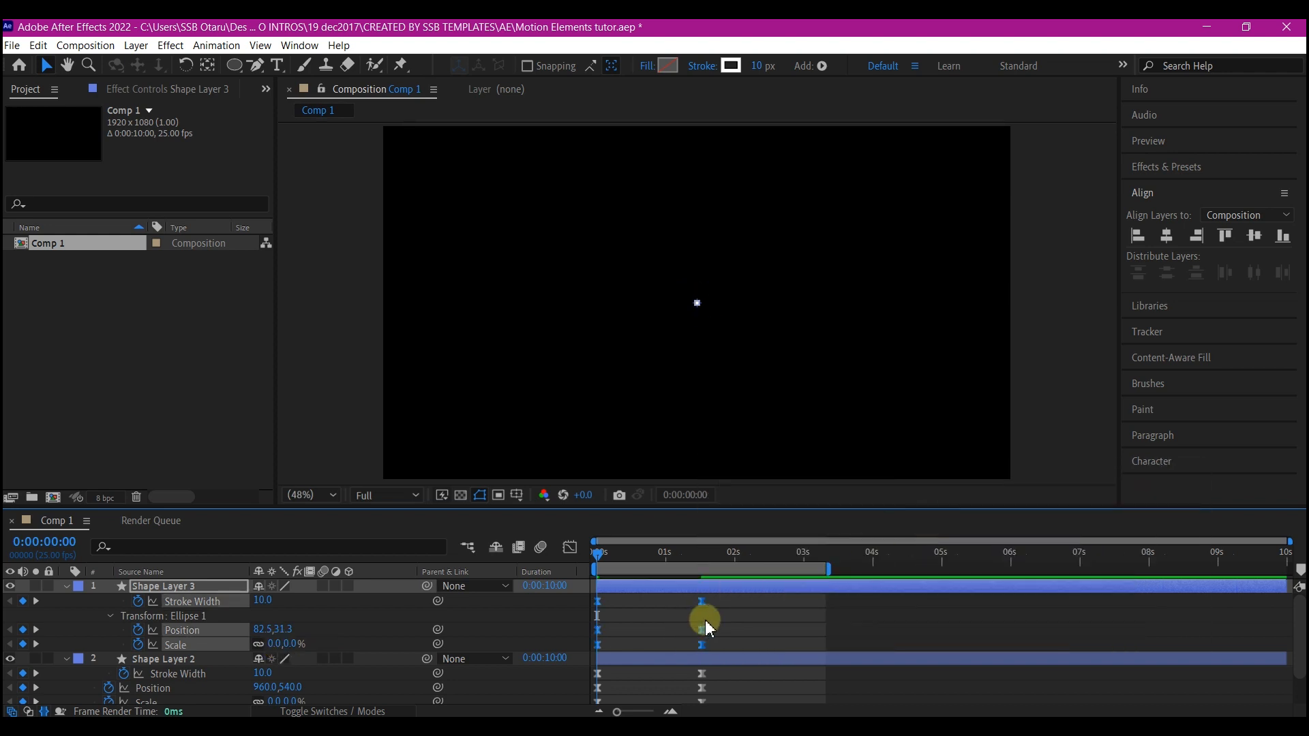
Lengthen the incoming ease of the circle's end keyframes in the graph editor so the speed peaks early, and return to the keyframe view.
{"action": "left_click_drag", "start_coordinate": [745, 598], "coordinate": [665, 647]}
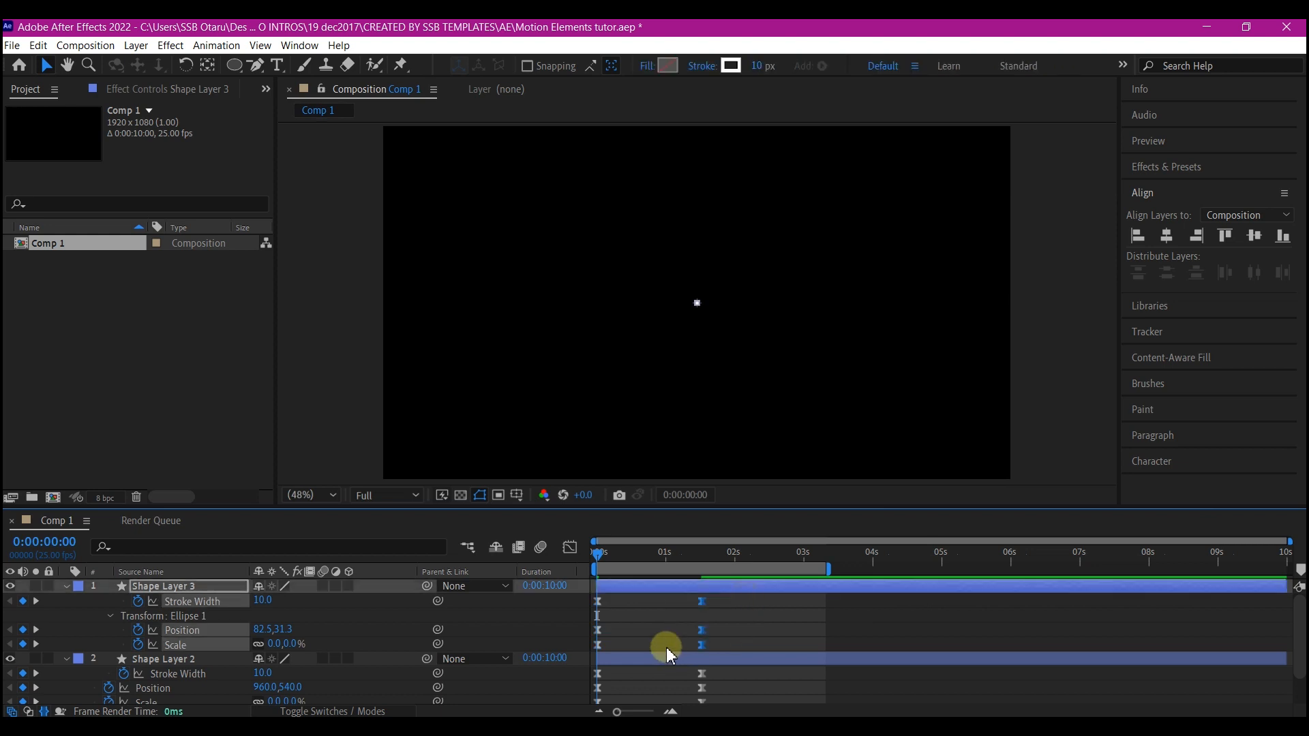
{"action": "left_click", "coordinate": [580, 548]}
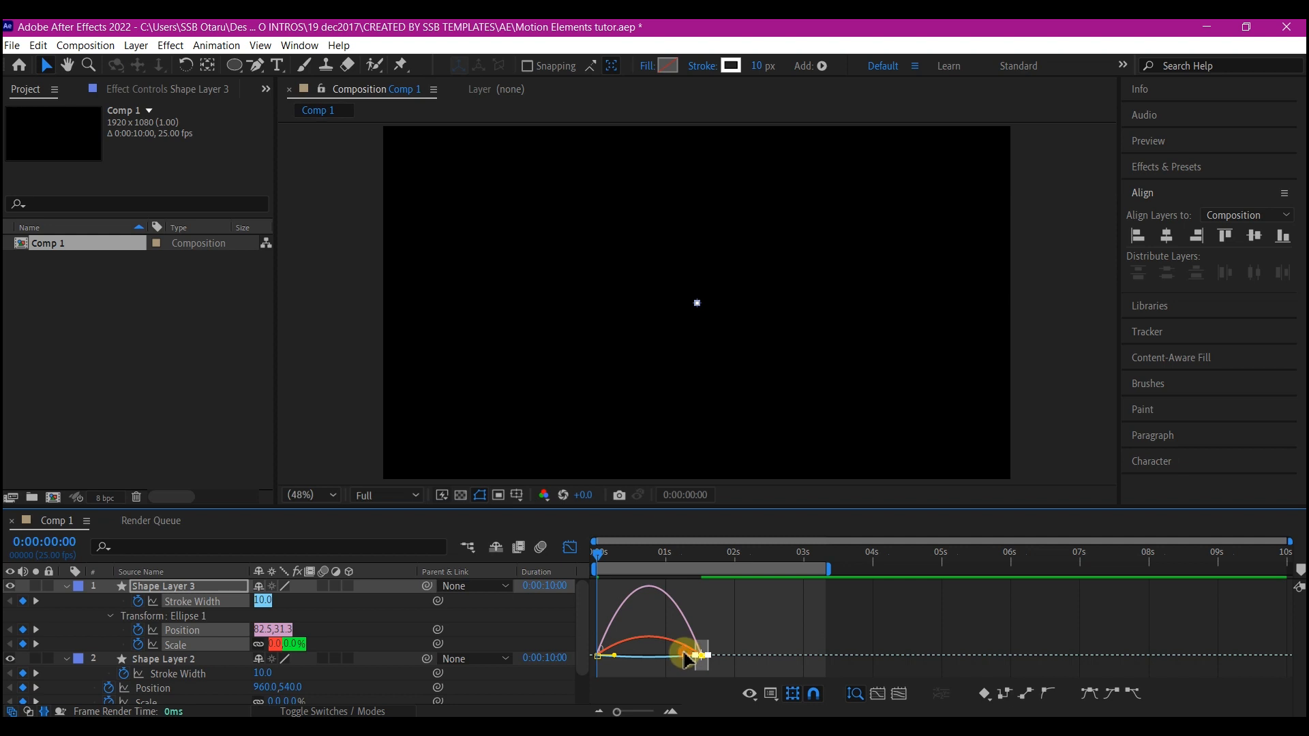
{"action": "left_click_drag", "start_coordinate": [685, 654], "coordinate": [643, 665]}
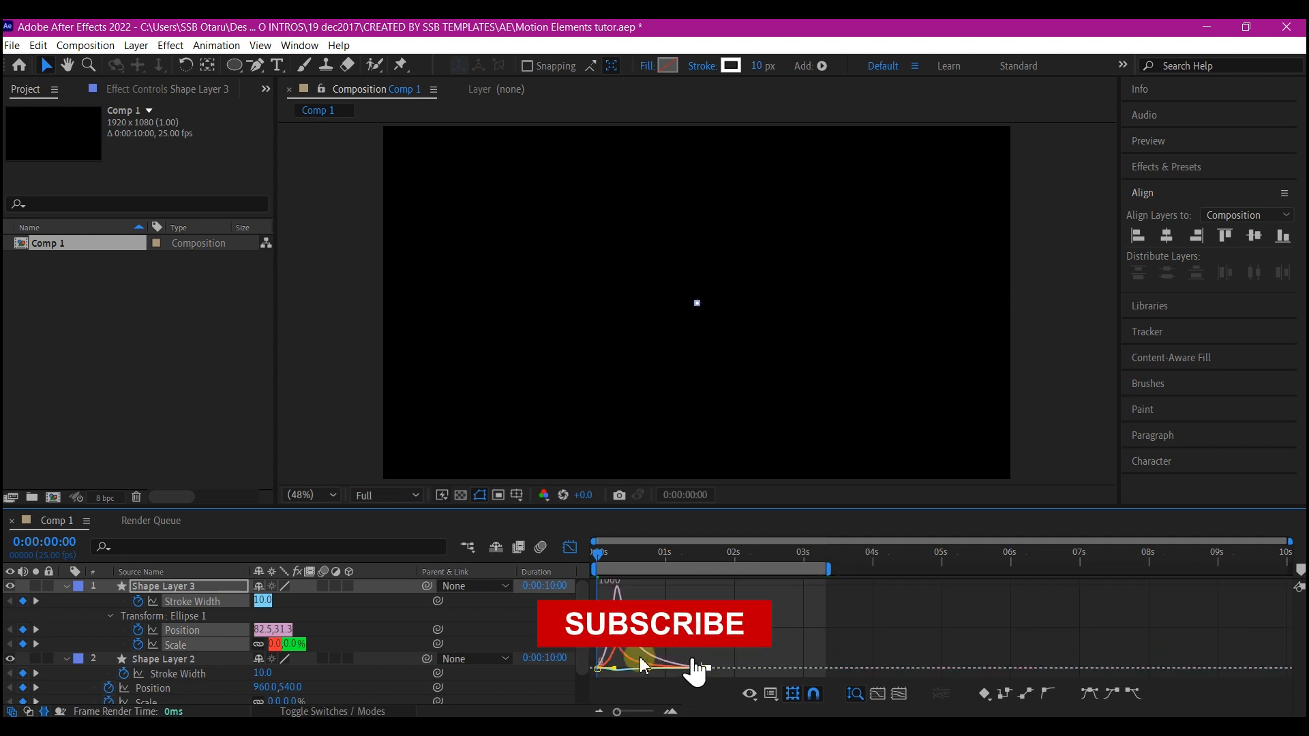
{"action": "left_click", "coordinate": [570, 548]}
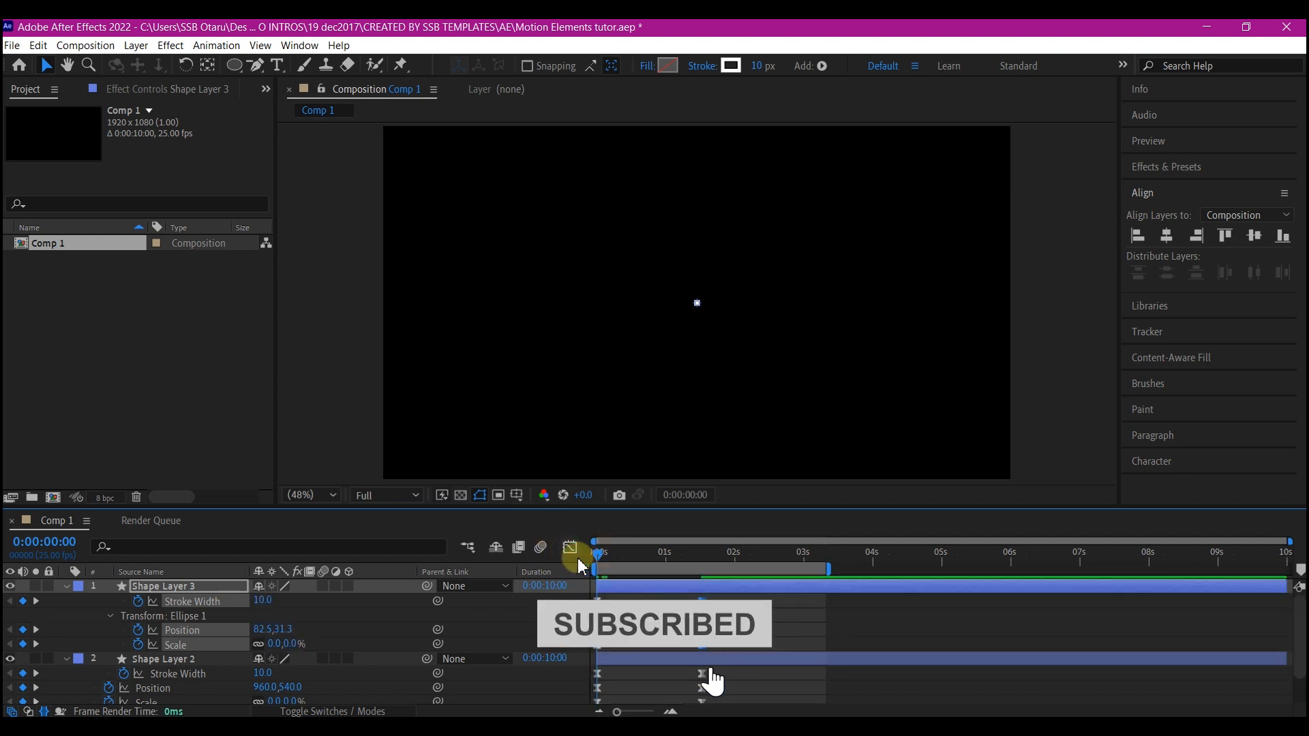
Preview the circle's animation and move the time to 0:00:00:20.
{"action": "key", "text": "space"}
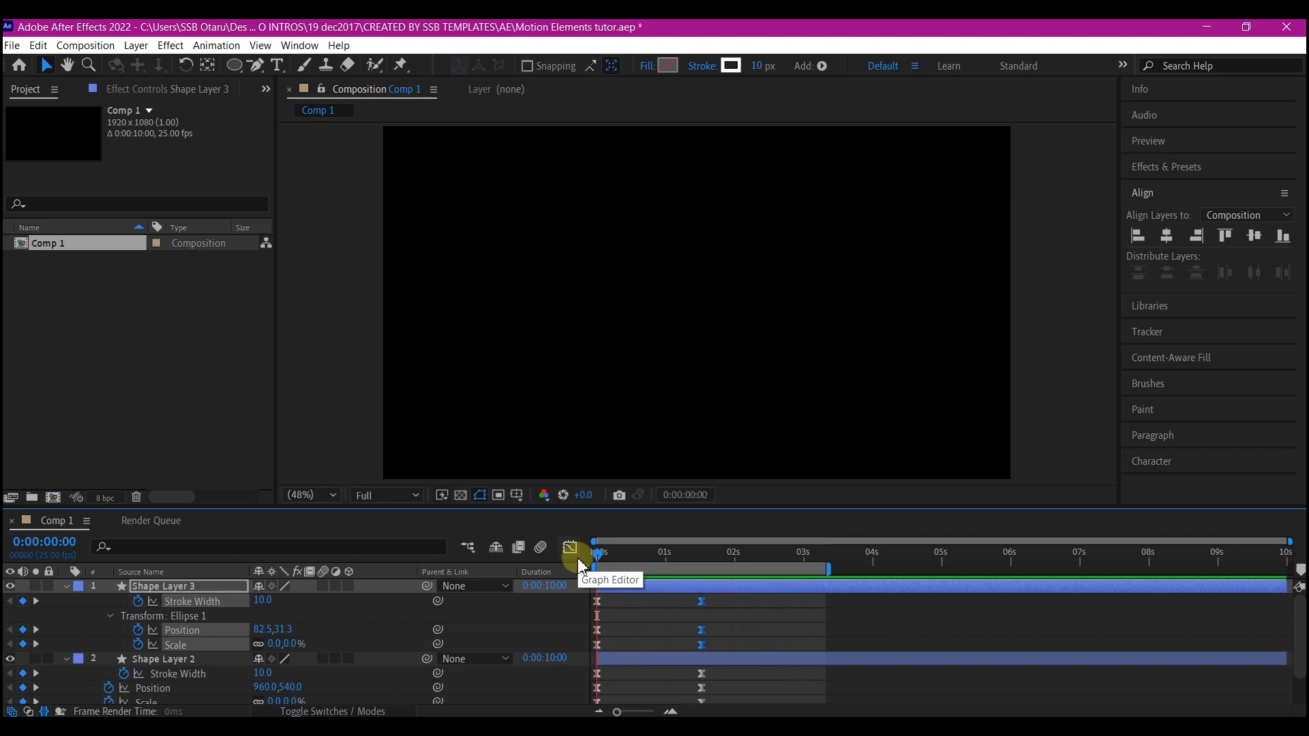
{"action": "key", "text": "space"}
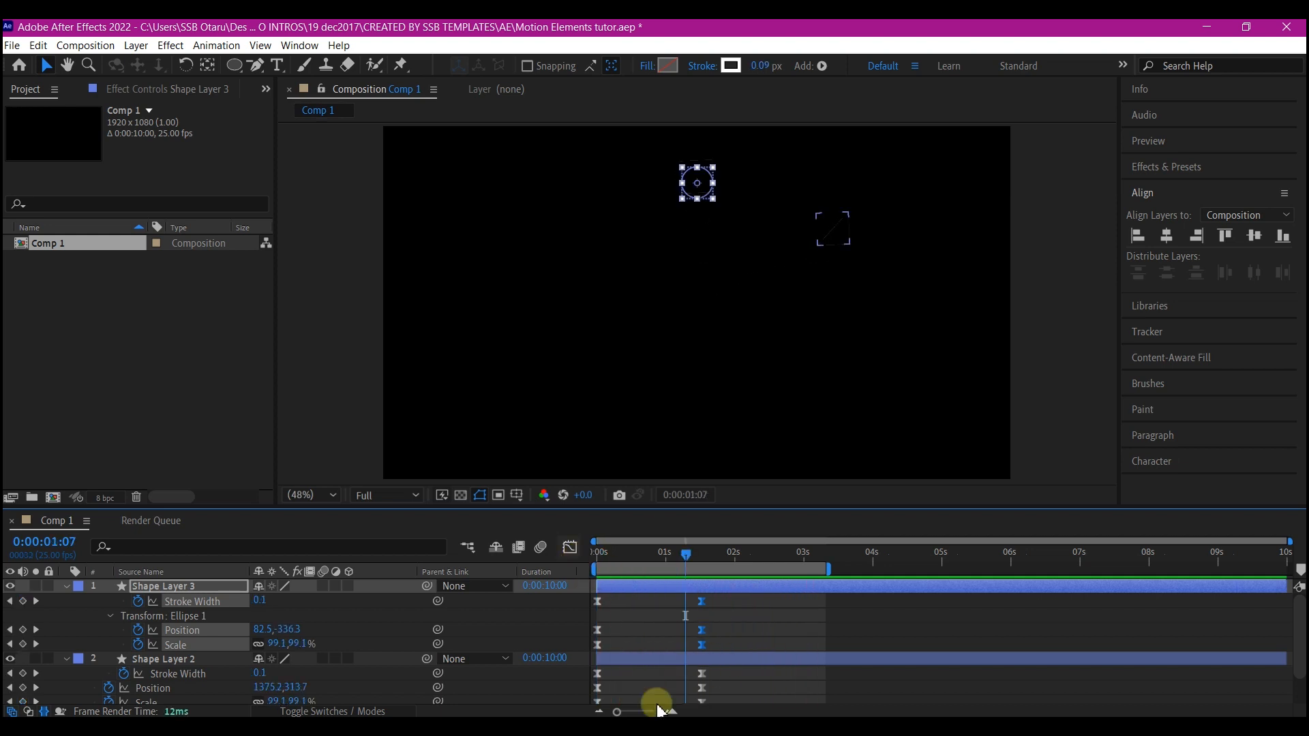
{"action": "left_click_drag", "start_coordinate": [719, 568], "coordinate": [600, 558]}
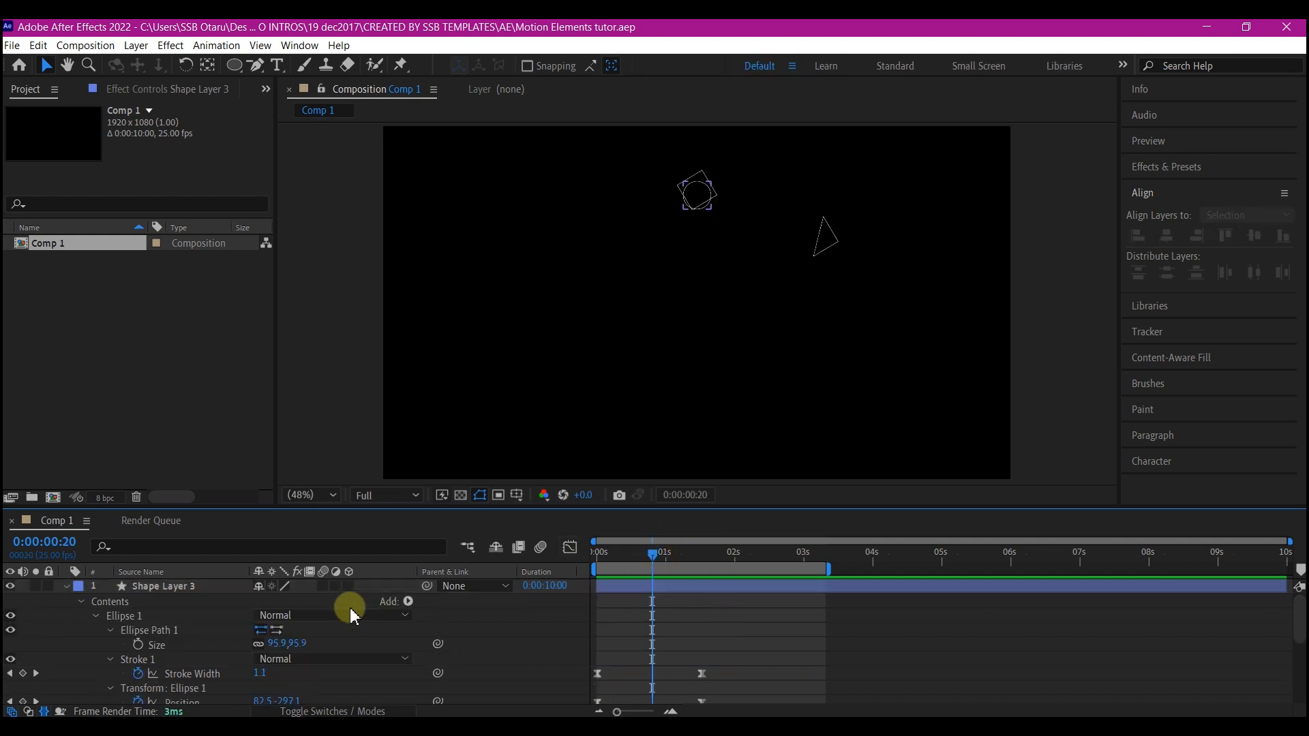
Add a Repeater to the circle layer and set its copies to 5.
{"action": "left_click", "coordinate": [408, 602]}
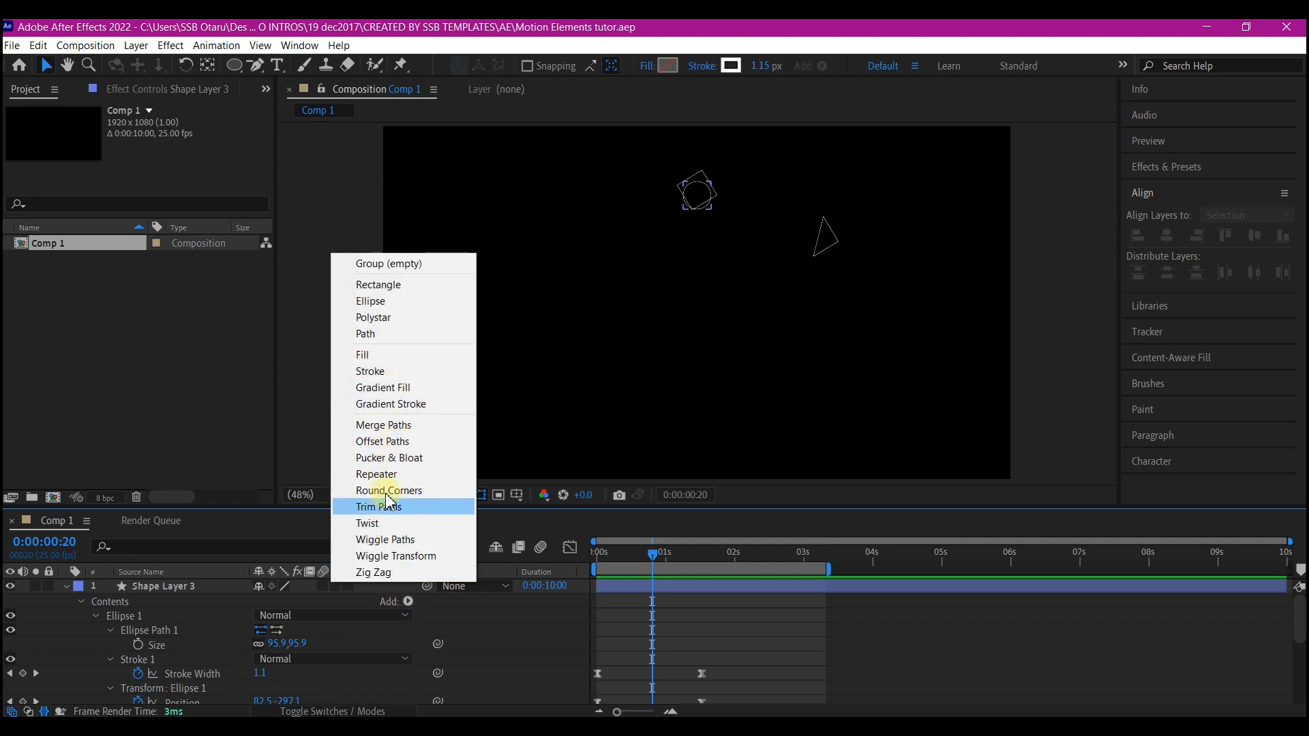
{"action": "left_click", "coordinate": [379, 474]}
{"action": "left_click", "coordinate": [95, 610]}
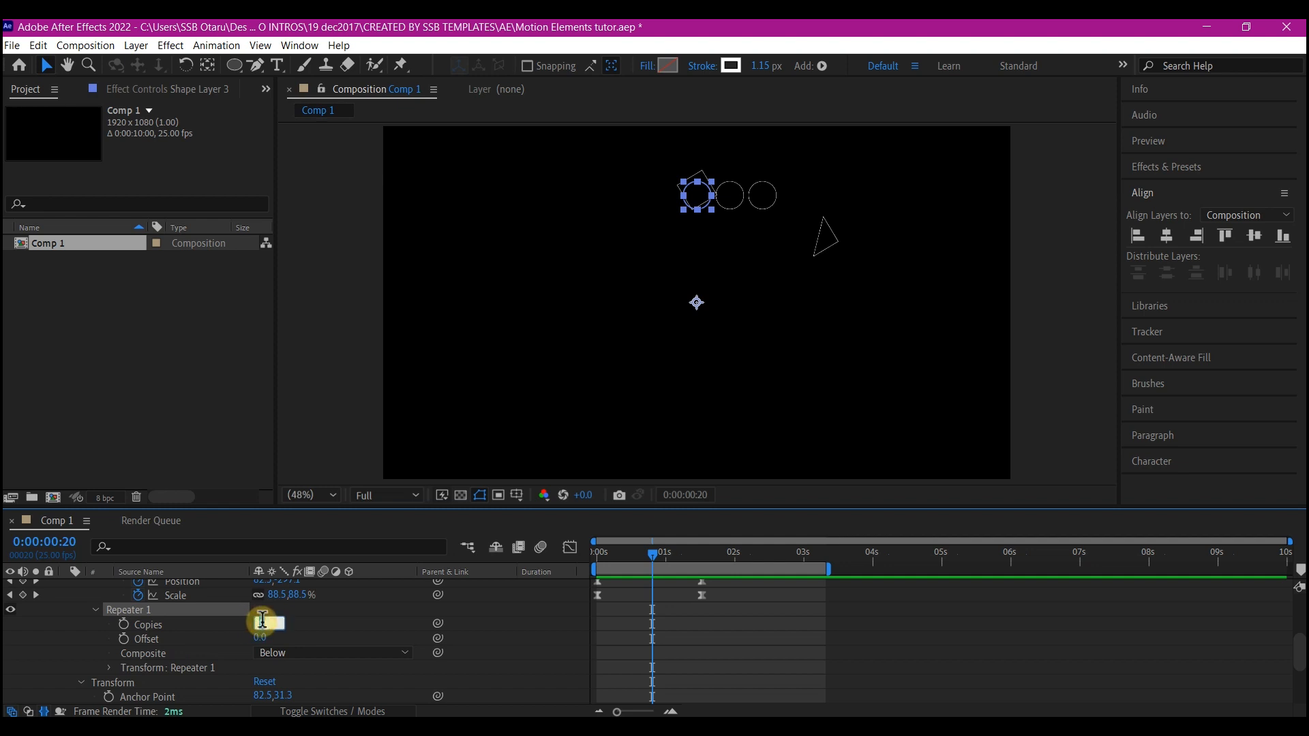
{"action": "type", "text": "5"}
{"action": "key", "text": "Return"}
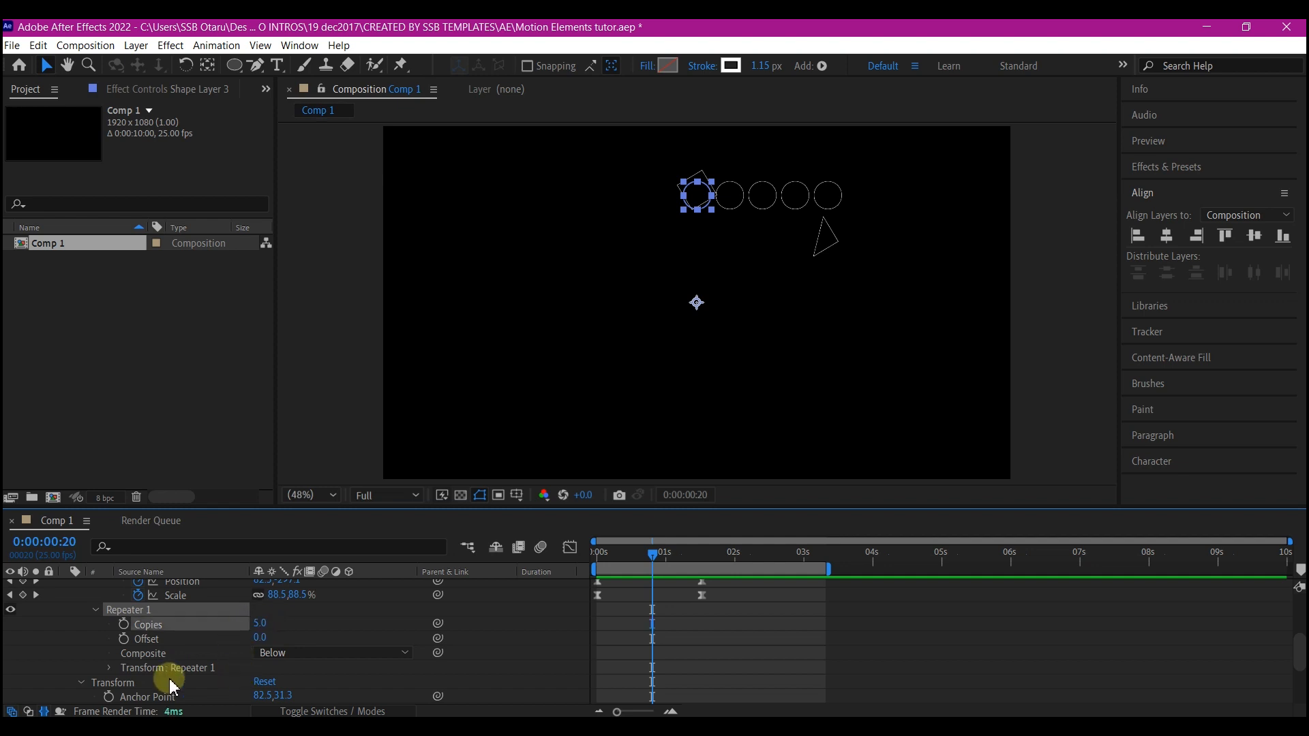
Set the repeater's transform position to 0, 0 and its rotation to 66° to spread the circles around the center.
{"action": "left_click", "coordinate": [109, 667]}
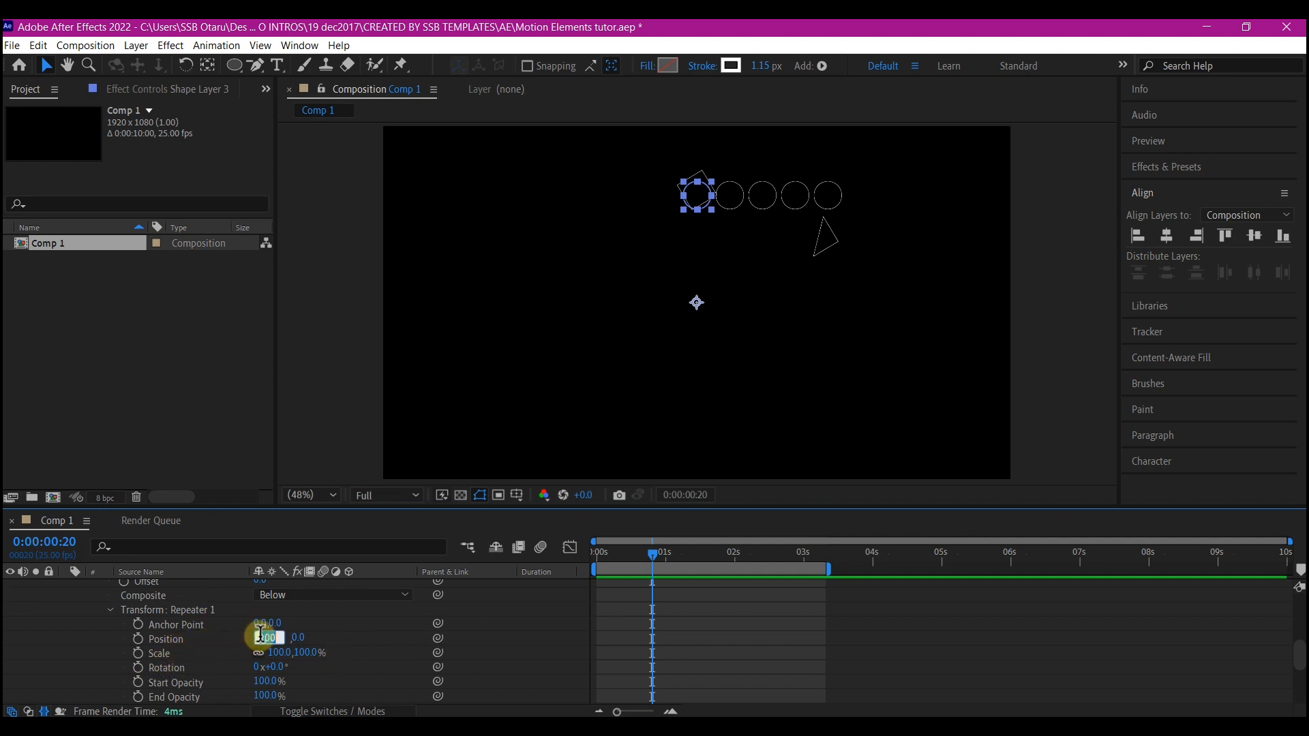
{"action": "type", "text": "0"}
{"action": "key", "text": "Return"}
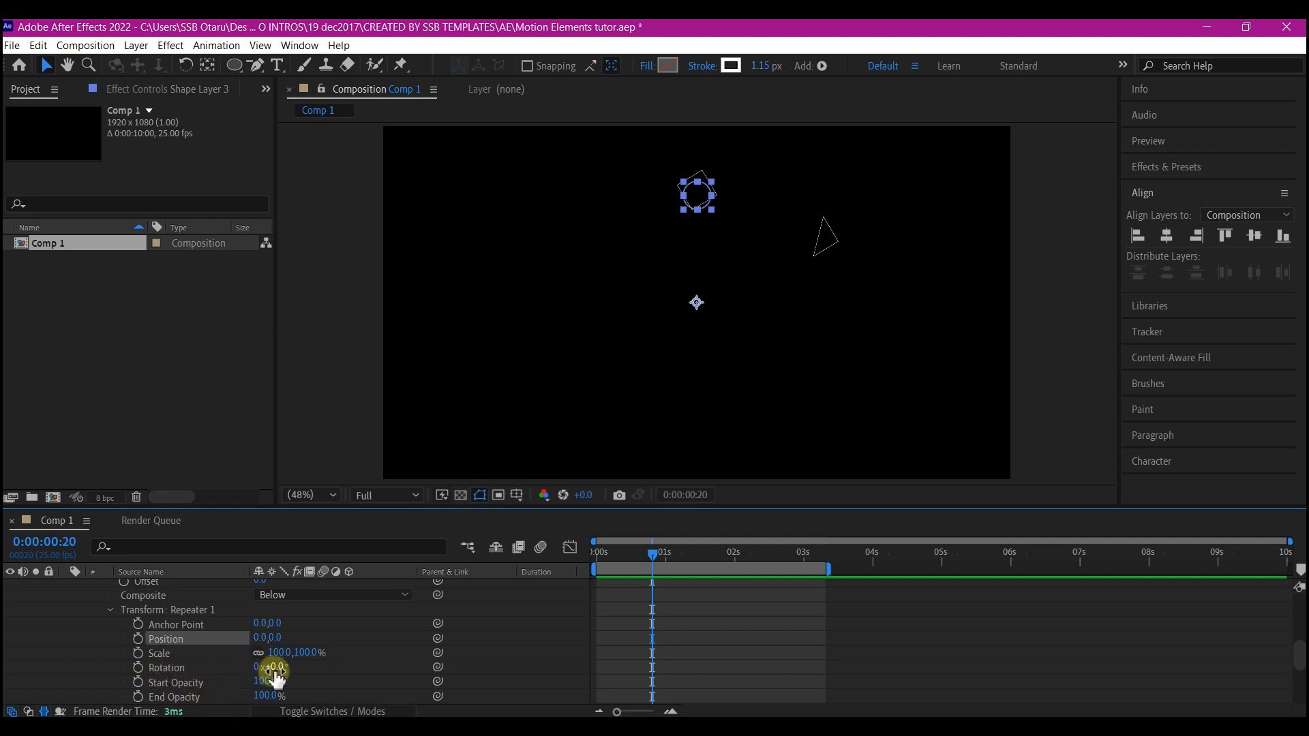
{"action": "left_click_drag", "start_coordinate": [274, 669], "coordinate": [342, 678]}
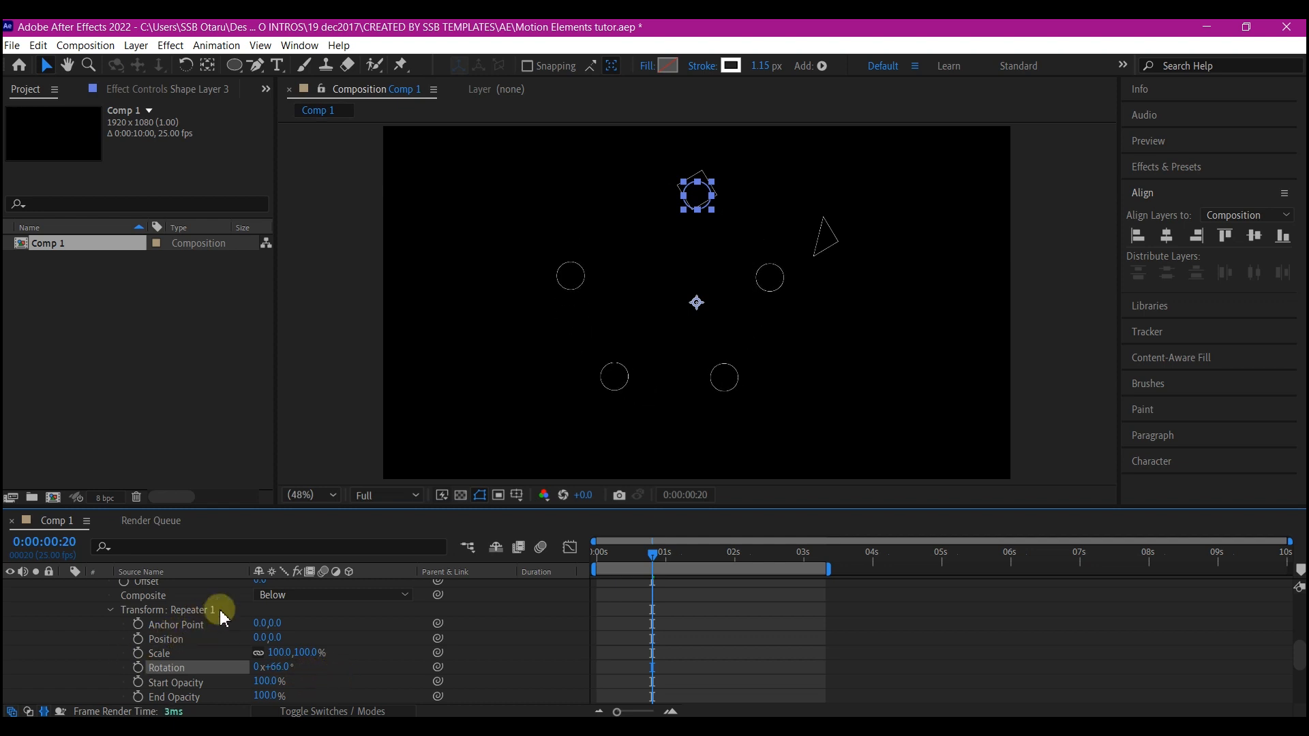
Adjust the ring of circles by setting the repeater's anchor point to 54, 38 and its rotation to 70°.
{"action": "mouse_move", "coordinate": [258, 631]}
{"action": "left_mouse_down"}
{"action": "mouse_move", "coordinate": [274, 626]}
{"action": "mouse_move", "coordinate": [245, 630]}
{"action": "mouse_move", "coordinate": [263, 634]}
{"action": "left_mouse_up"}
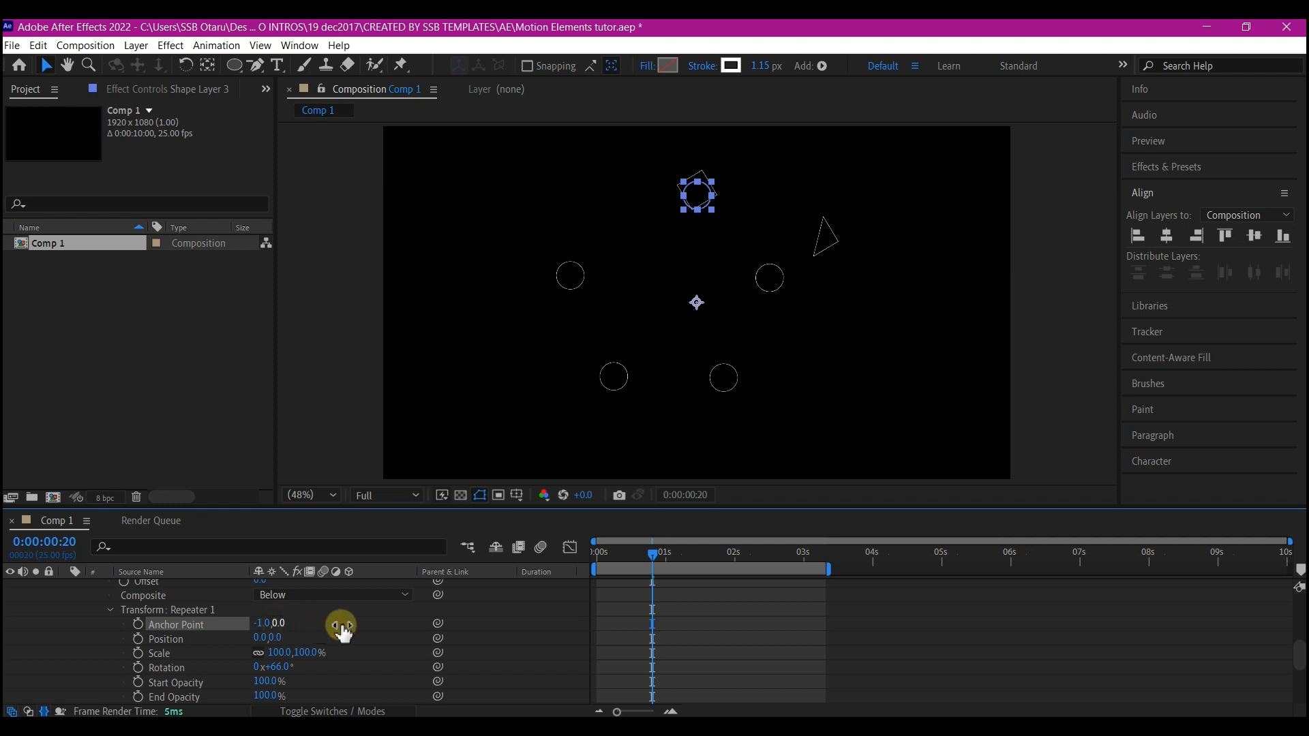
{"action": "left_click_drag", "start_coordinate": [257, 623], "coordinate": [281, 673]}
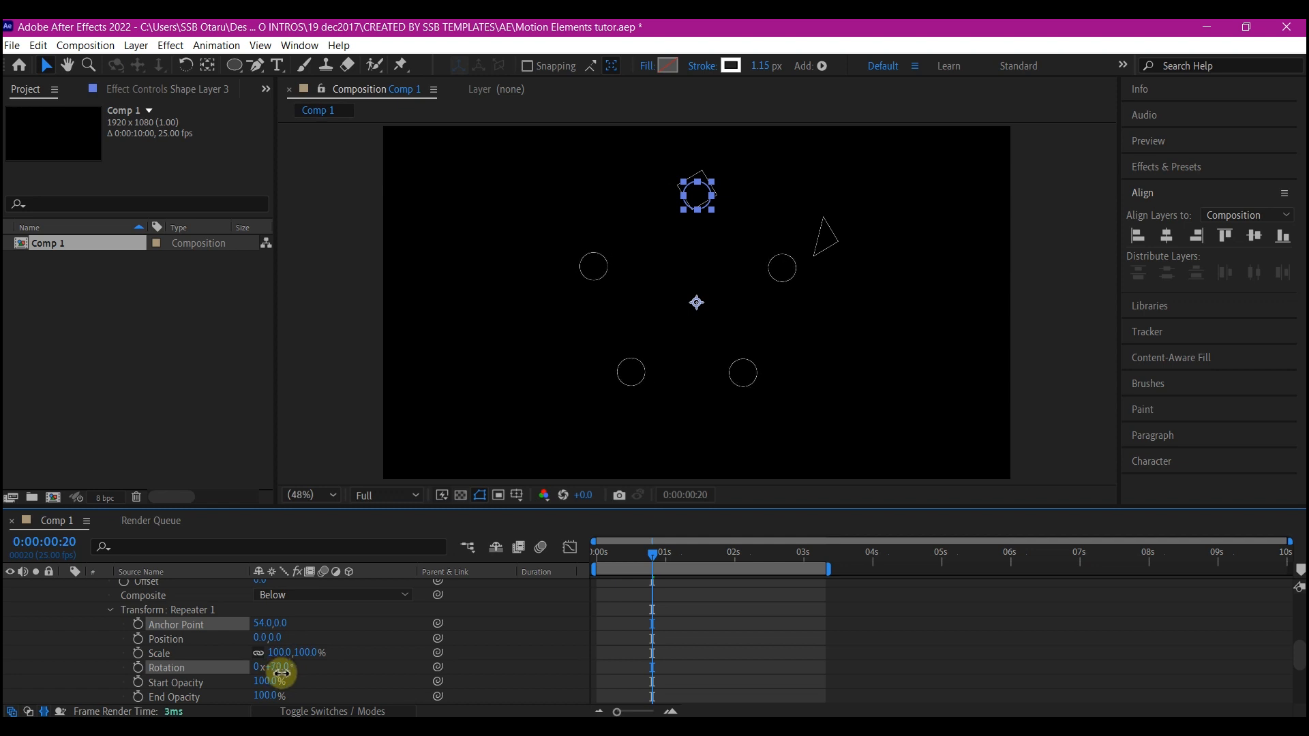
{"action": "left_click_drag", "start_coordinate": [285, 624], "coordinate": [322, 620]}
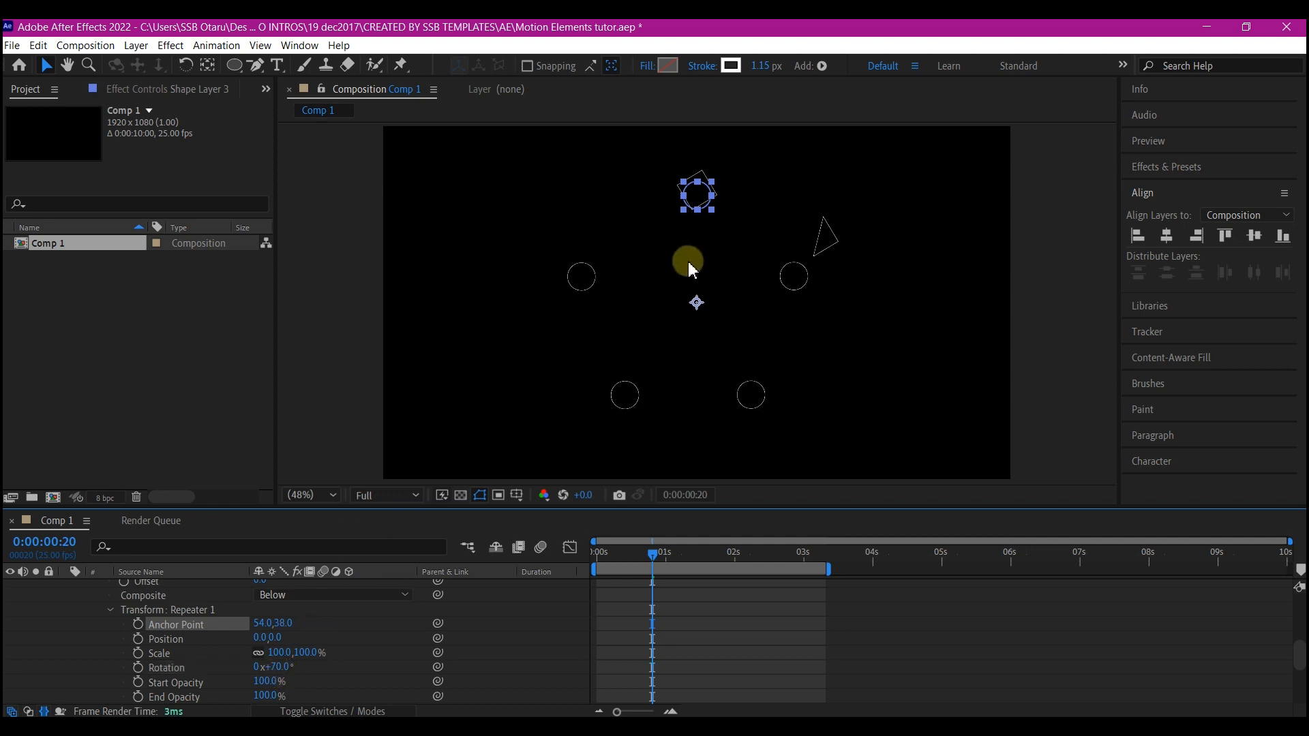
Preview the repeated circles from the start and collapse the circle layer's properties.
{"action": "left_click", "coordinate": [603, 551]}
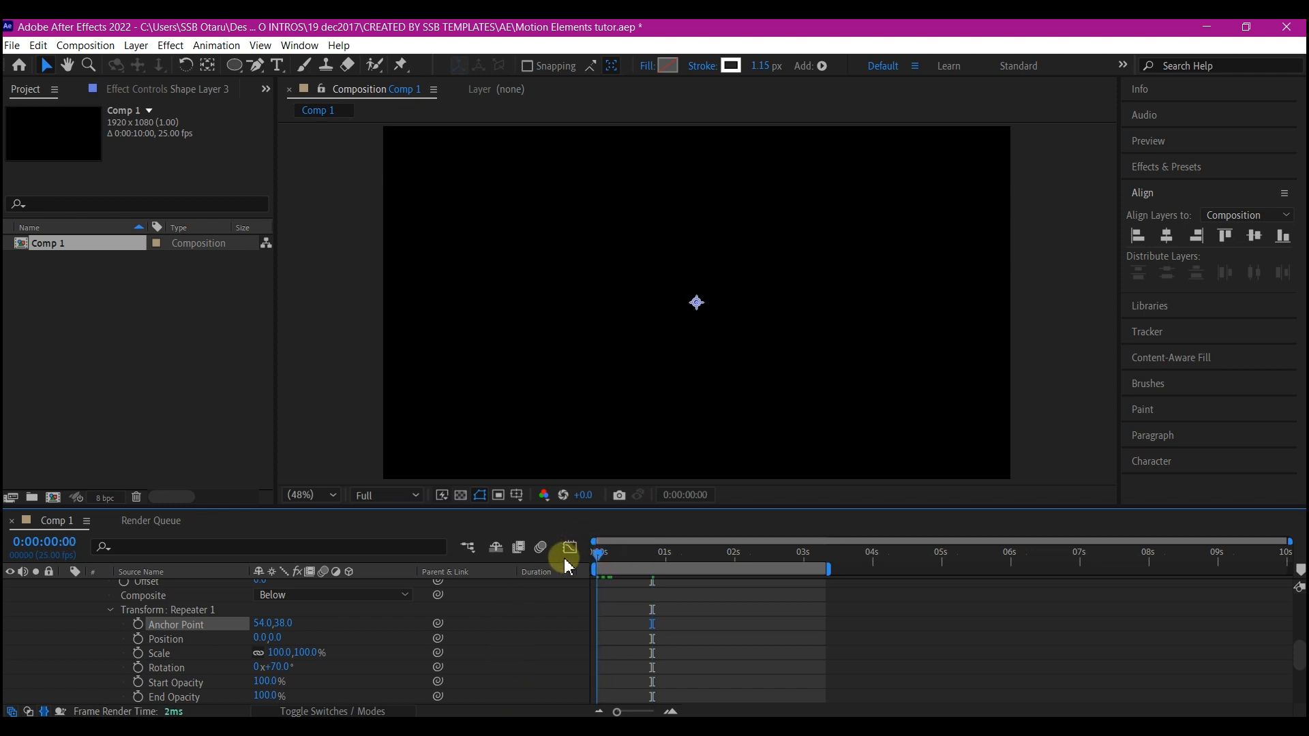
{"action": "key", "text": "space"}
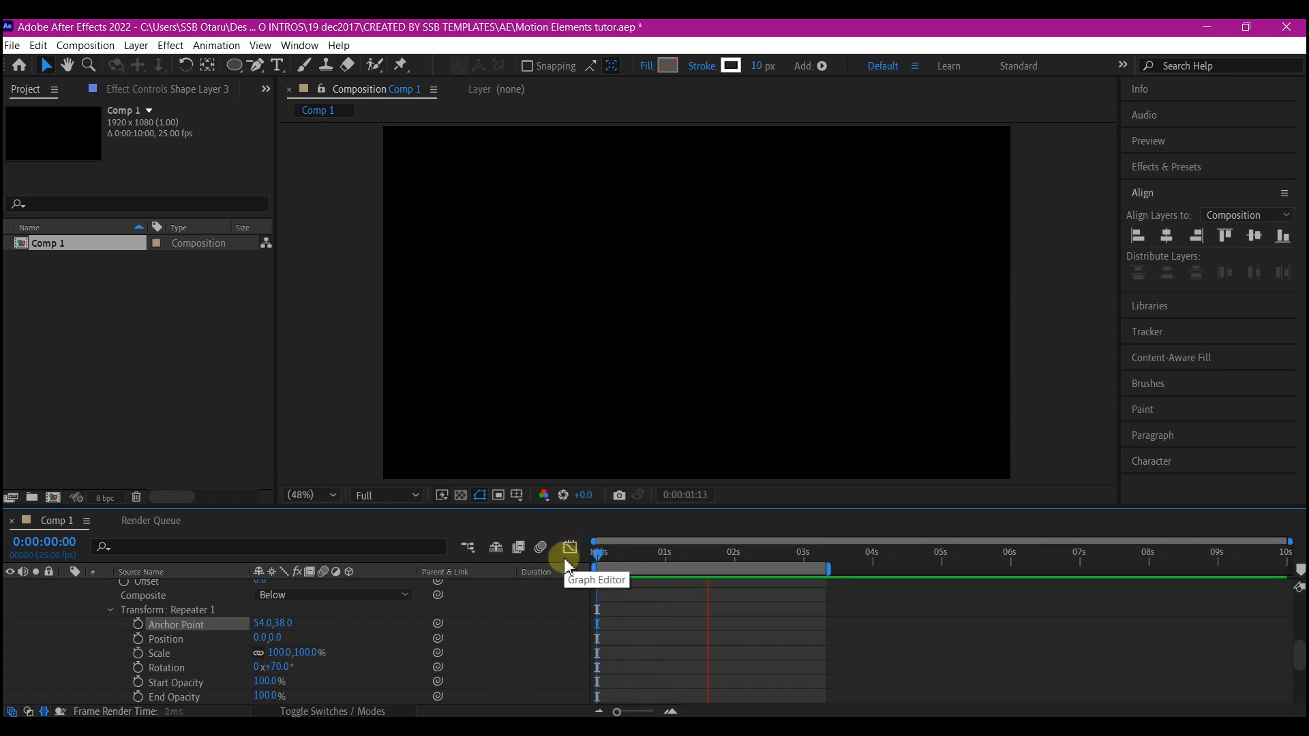
{"action": "key", "text": "space"}
{"action": "scroll", "coordinate": [59, 628], "scroll_direction": "up", "scroll_amount": 5}
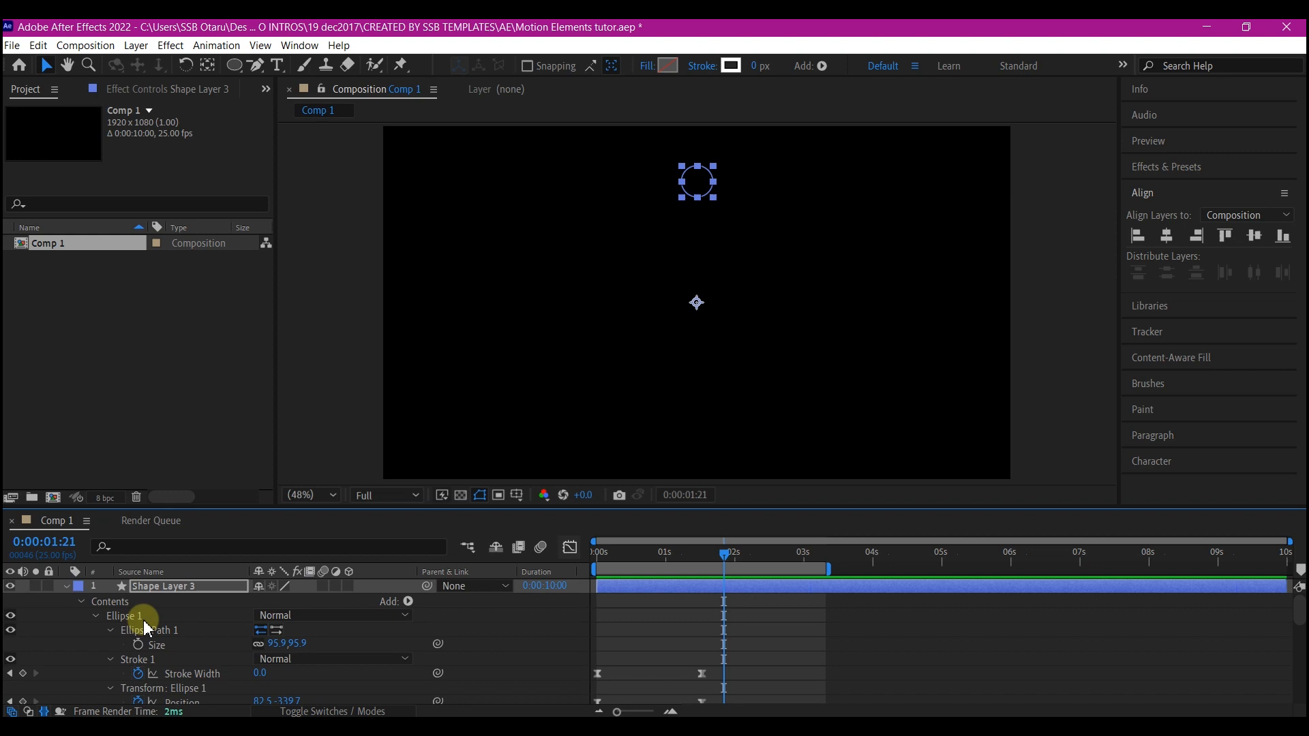
{"action": "left_click", "coordinate": [66, 588]}
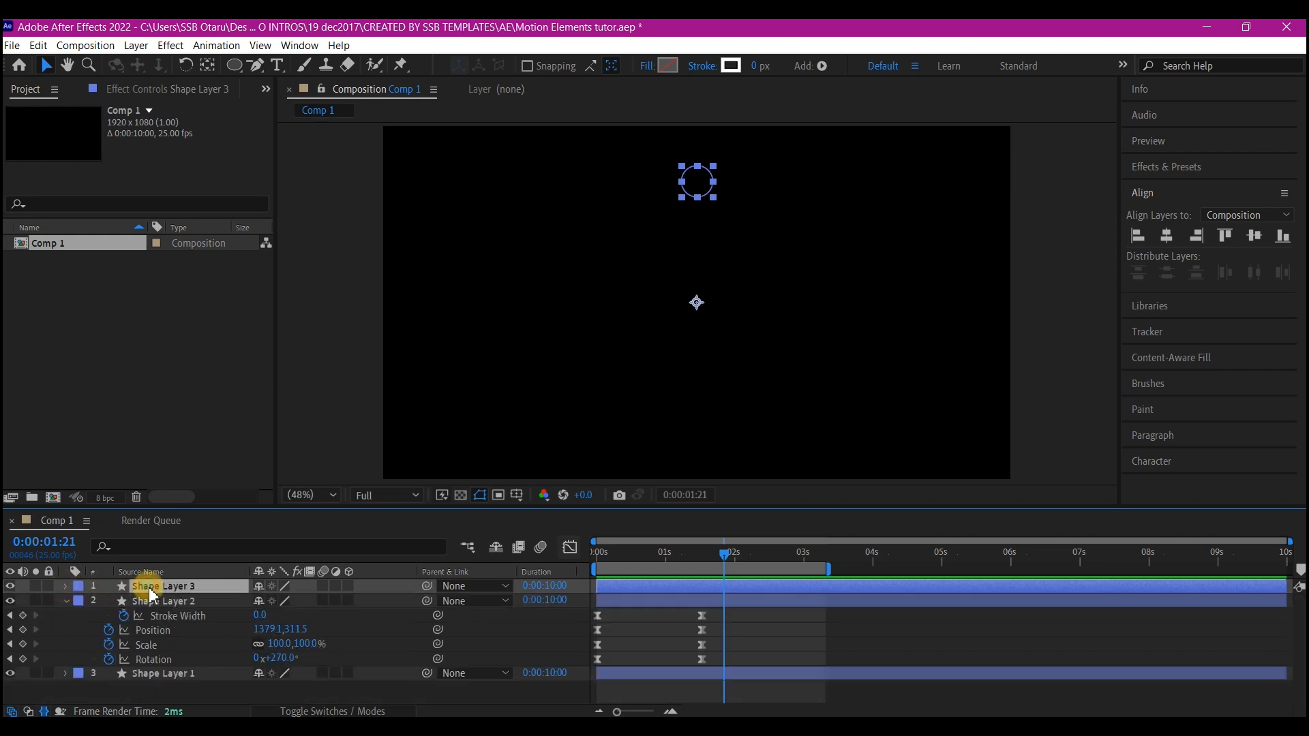
Collapse the triangle layer's keyframes and, at 0:00:00:15, move its end position into the upper-right gap between the circles.
{"action": "left_click", "coordinate": [147, 602]}
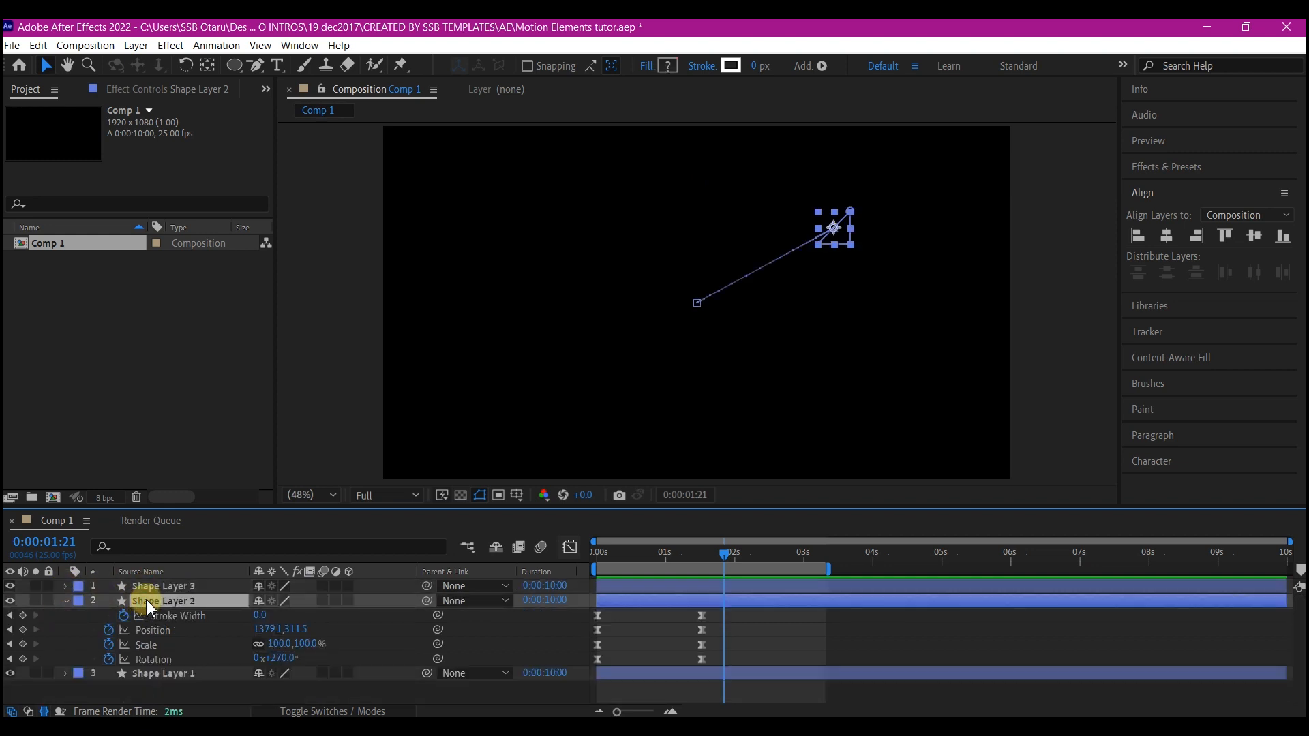
{"action": "key", "text": "u"}
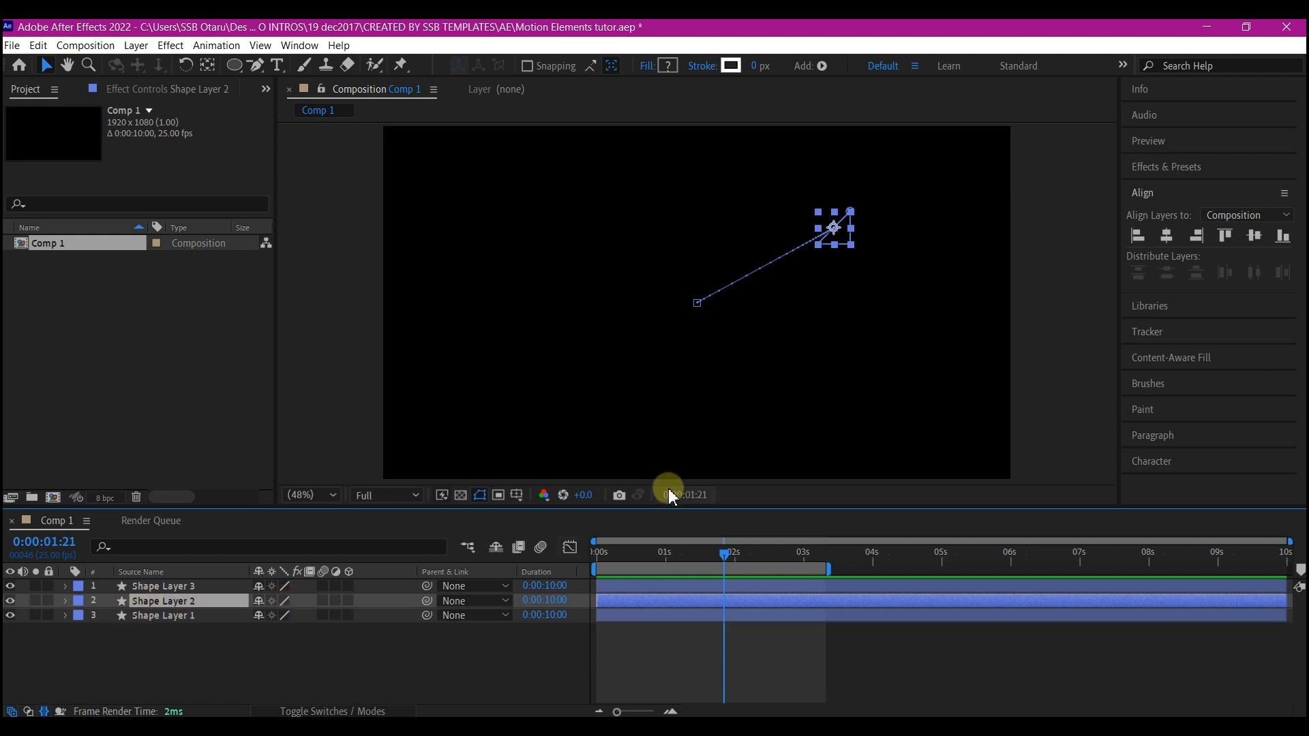
{"action": "left_click_drag", "start_coordinate": [689, 551], "coordinate": [640, 557]}
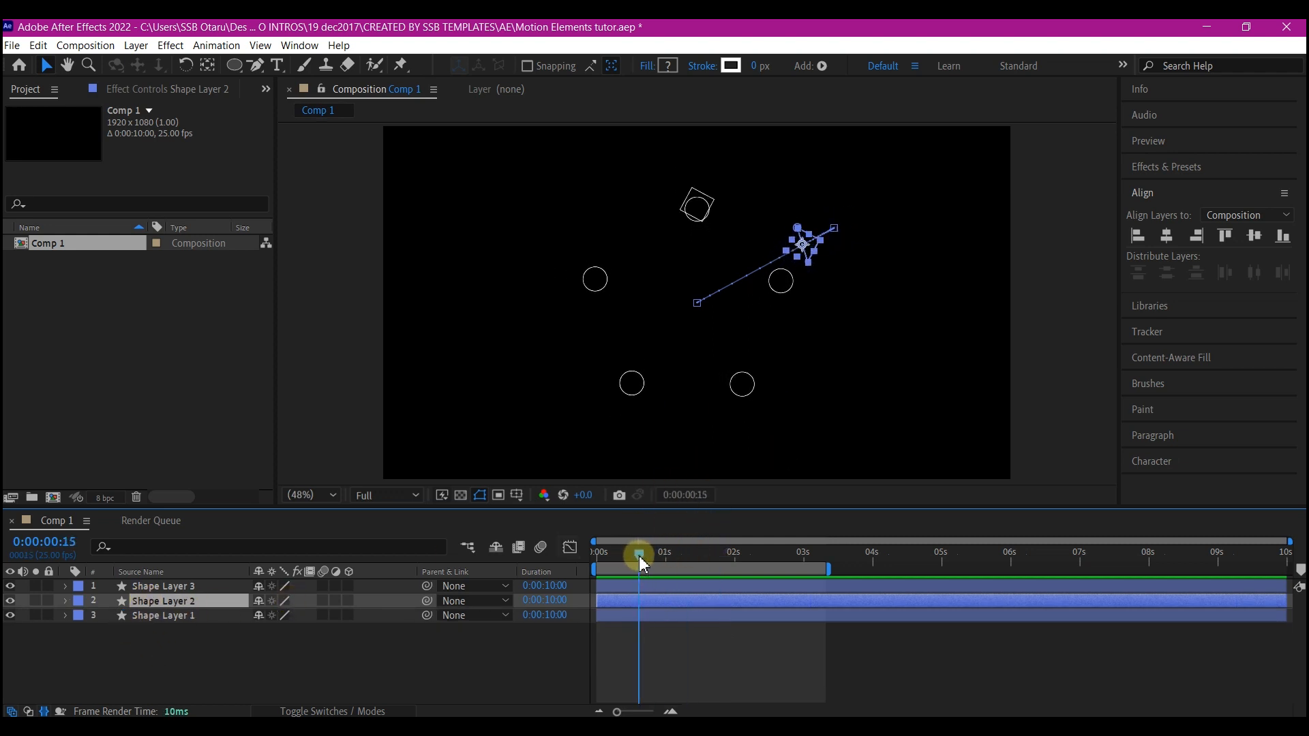
{"action": "left_click_drag", "start_coordinate": [837, 225], "coordinate": [776, 216]}
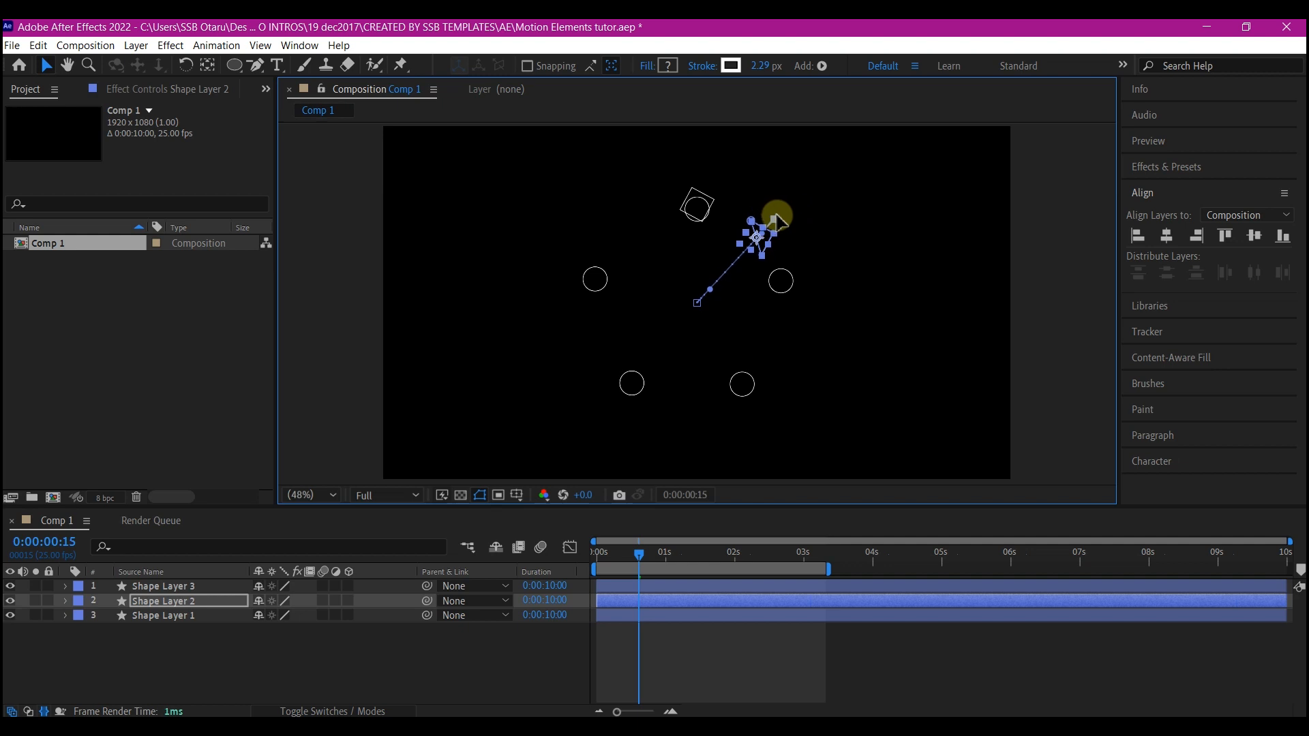
Duplicate and reposition the square and triangle layers so three squares and two triangles fill the gaps between the circles.
{"action": "left_click", "coordinate": [141, 617]}
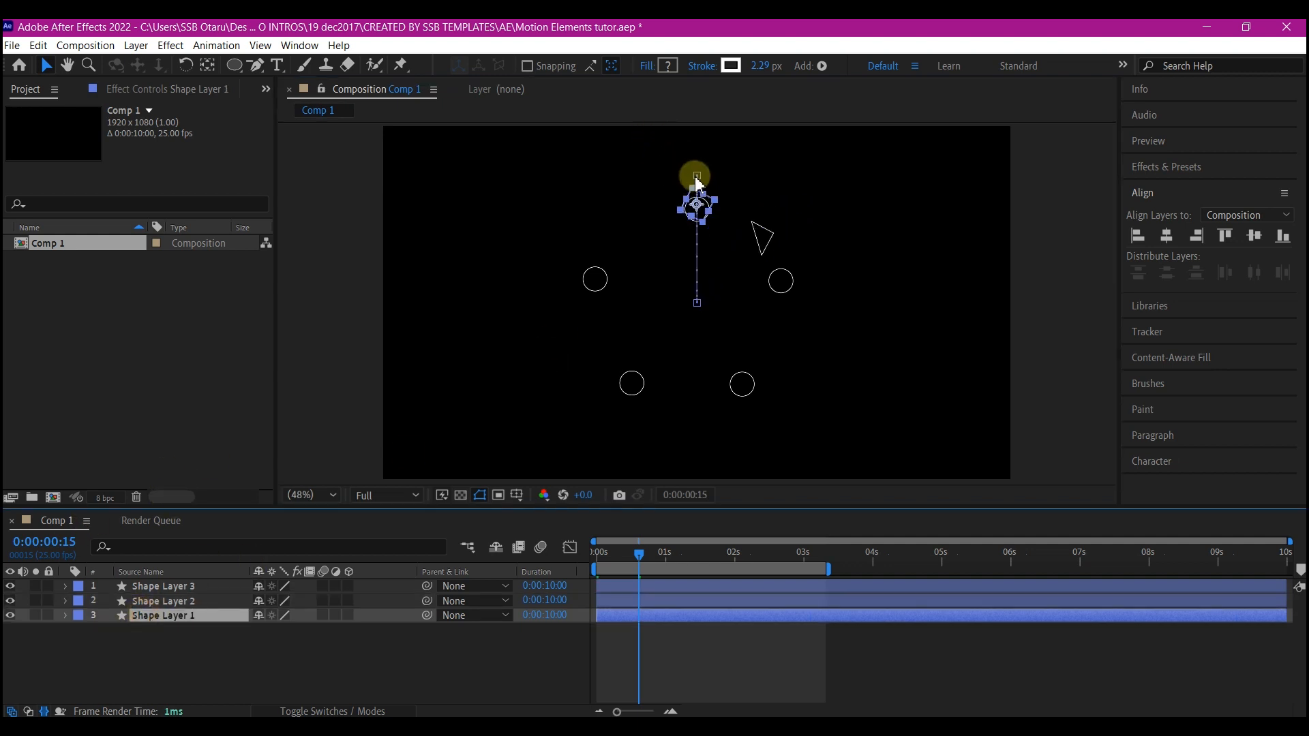
{"action": "left_click_drag", "start_coordinate": [697, 180], "coordinate": [572, 354]}
{"action": "key", "text": "ctrl+d"}
{"action": "key", "text": "ctrl+d"}
{"action": "left_click", "coordinate": [161, 644]}
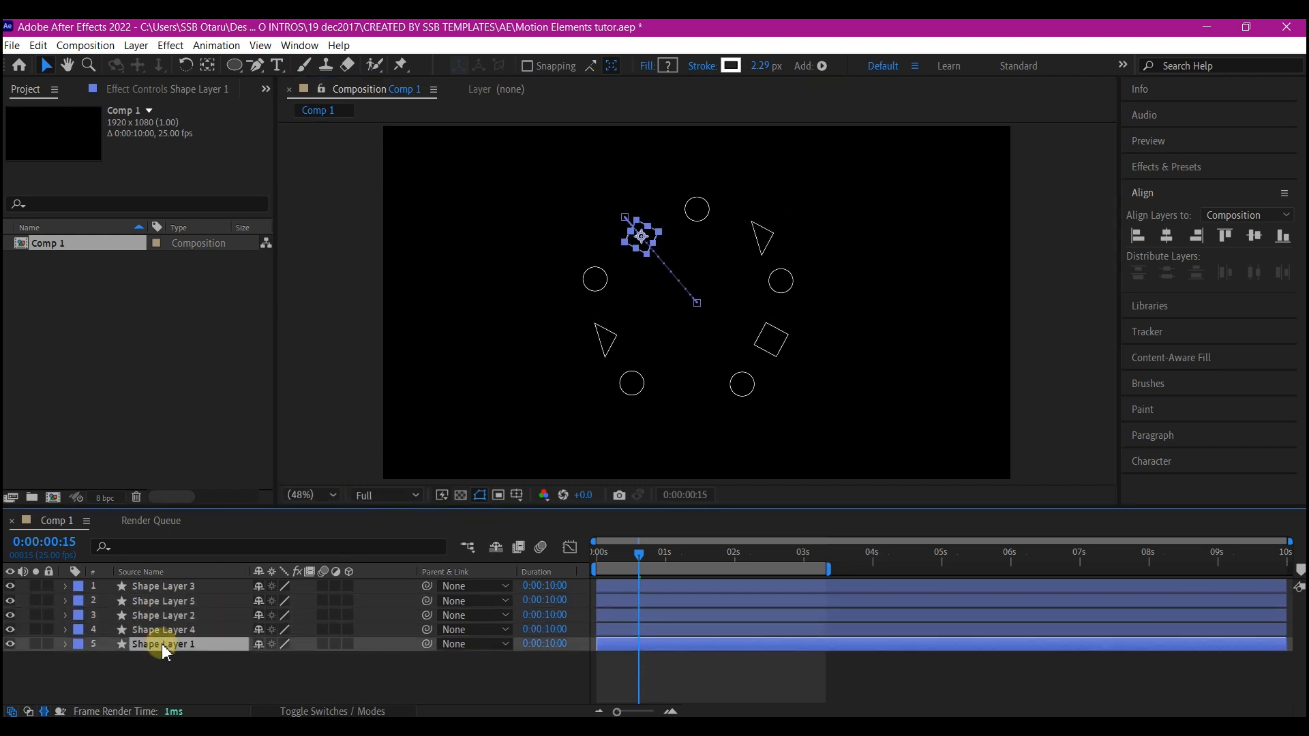
{"action": "key", "text": "ctrl+d"}
{"action": "left_click_drag", "start_coordinate": [625, 213], "coordinate": [691, 400]}
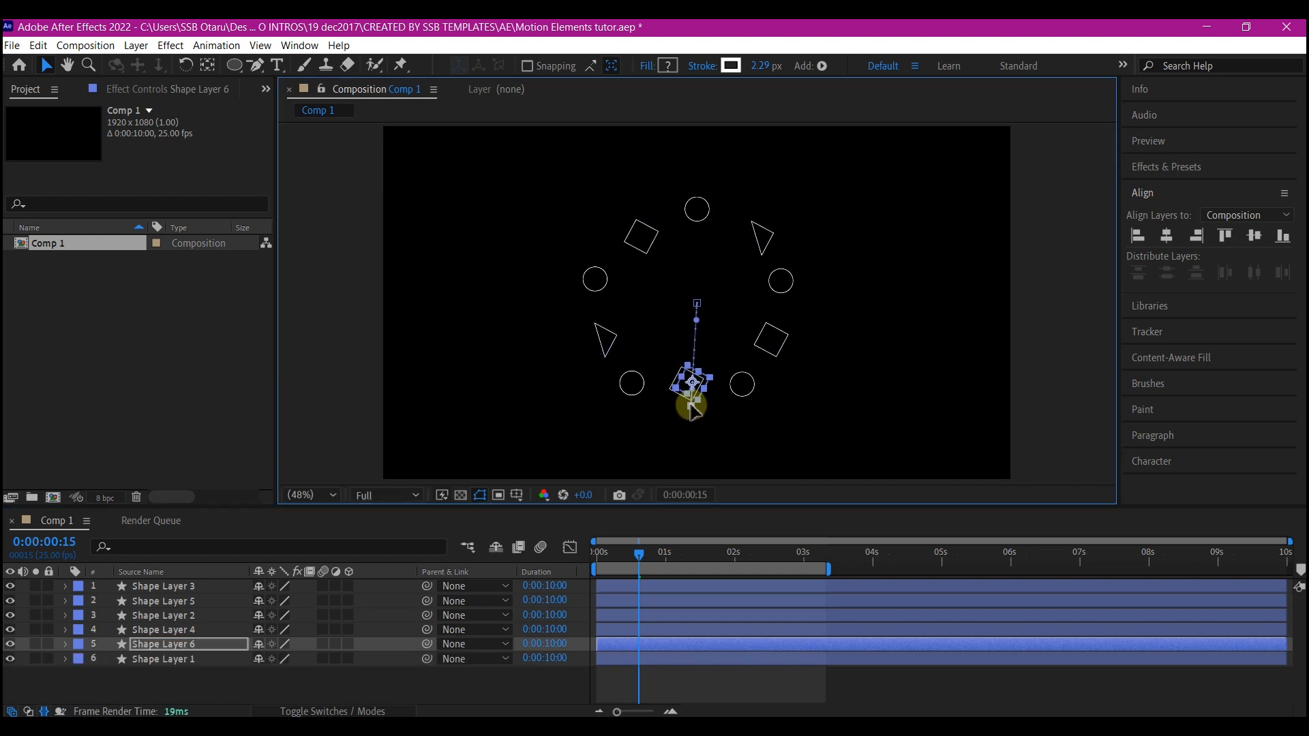
Pre-compose all six shape layers into Pre-comp 1, moving all attributes into the new composition.
{"action": "left_click", "coordinate": [176, 587]}
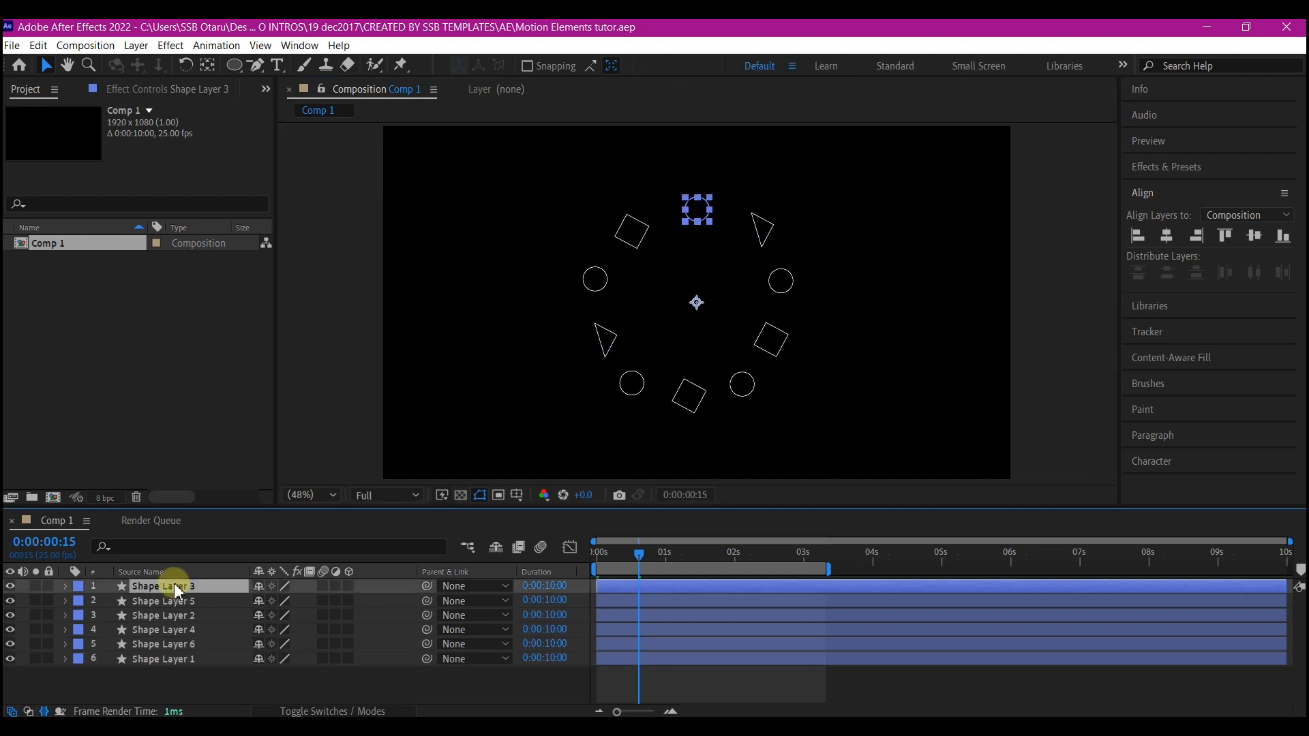
{"action": "left_click", "coordinate": [176, 660], "text": "shift"}
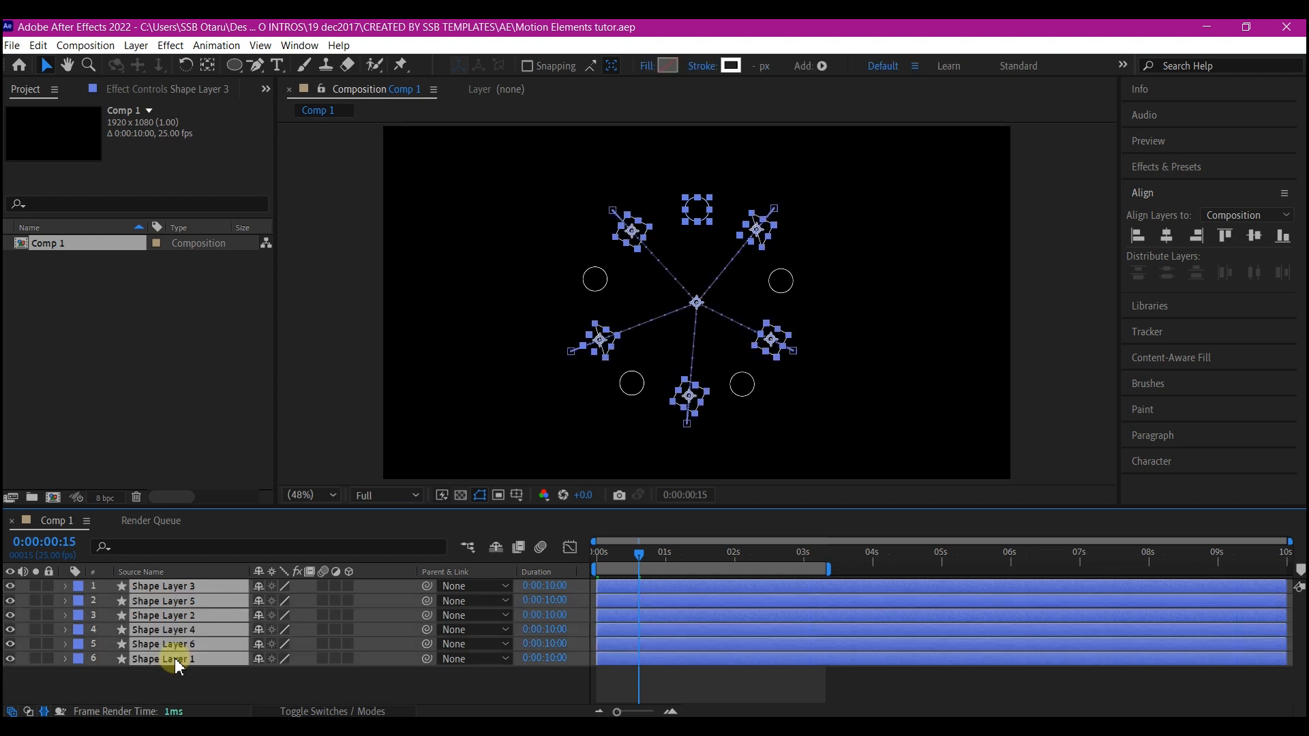
{"action": "key", "text": "ctrl+shift+c"}
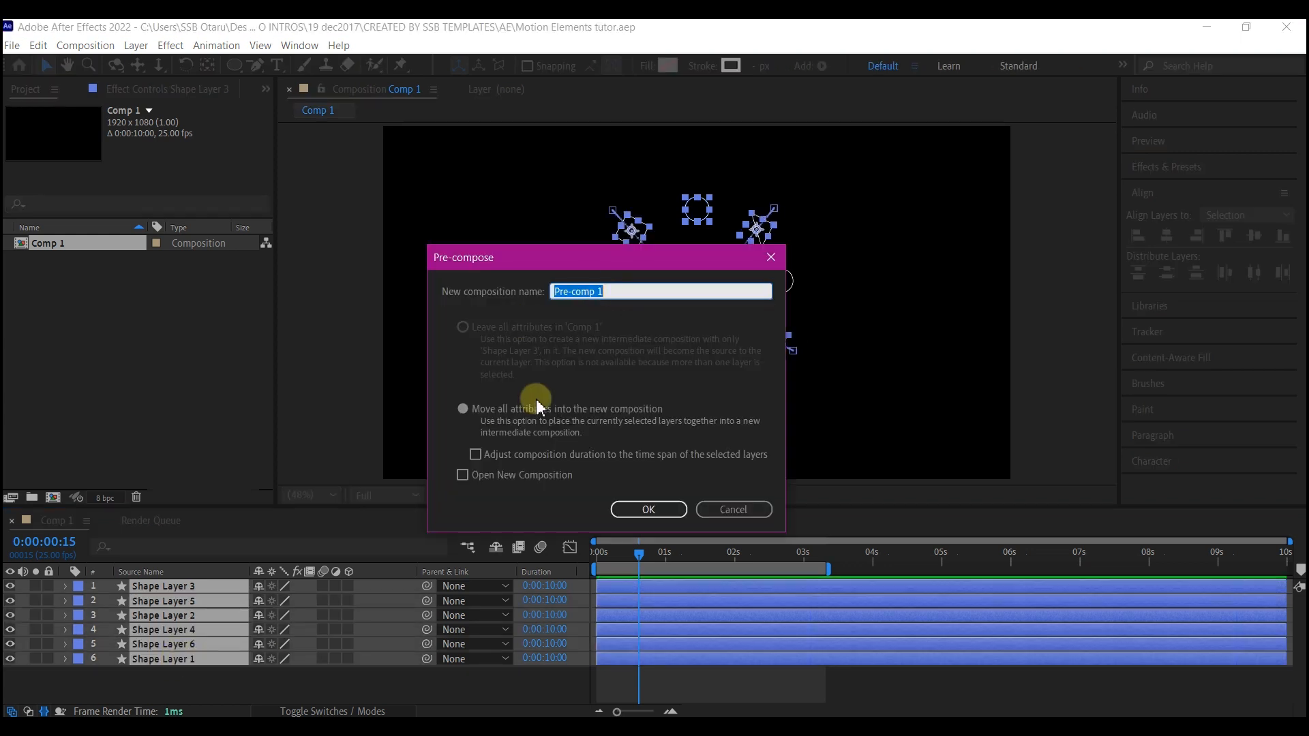
{"action": "left_click", "coordinate": [648, 510]}
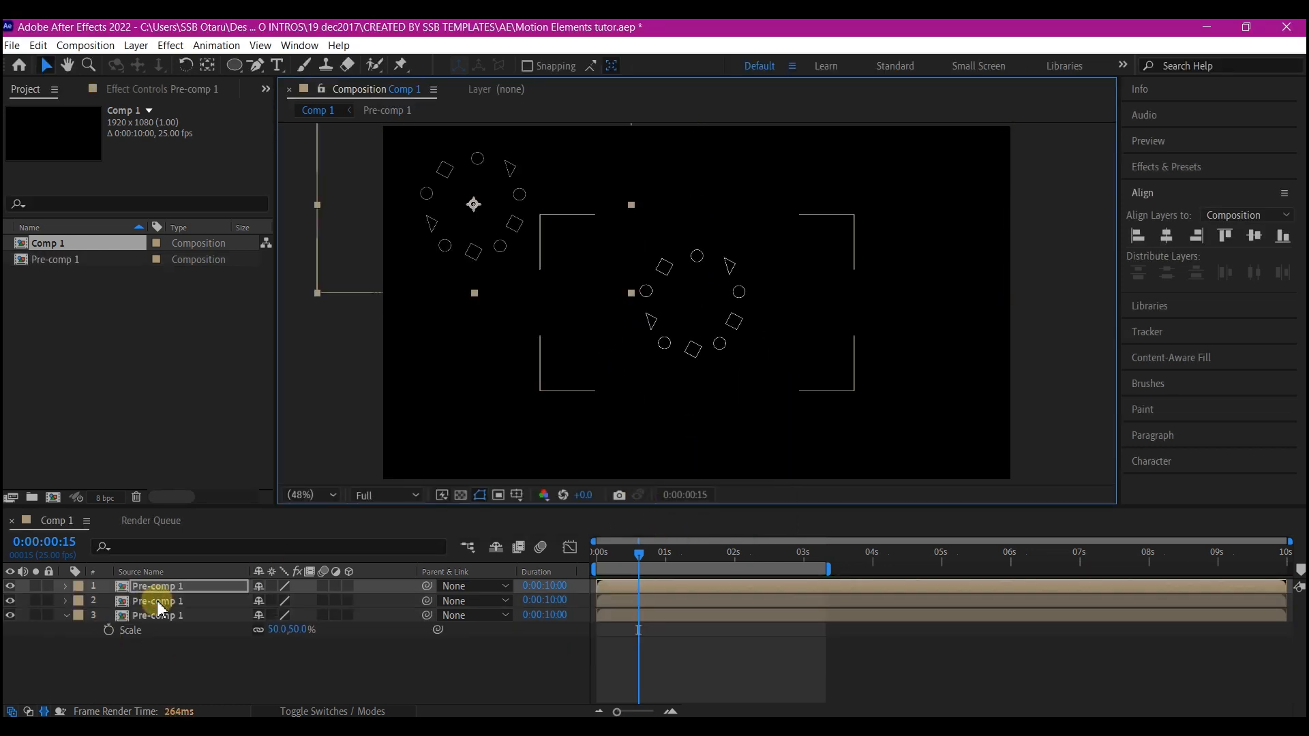
Move the two centered pre-comp copies to the lower-right and lower-left areas of the frame.
{"action": "left_click", "coordinate": [156, 603]}
{"action": "left_click_drag", "start_coordinate": [695, 295], "coordinate": [912, 387]}
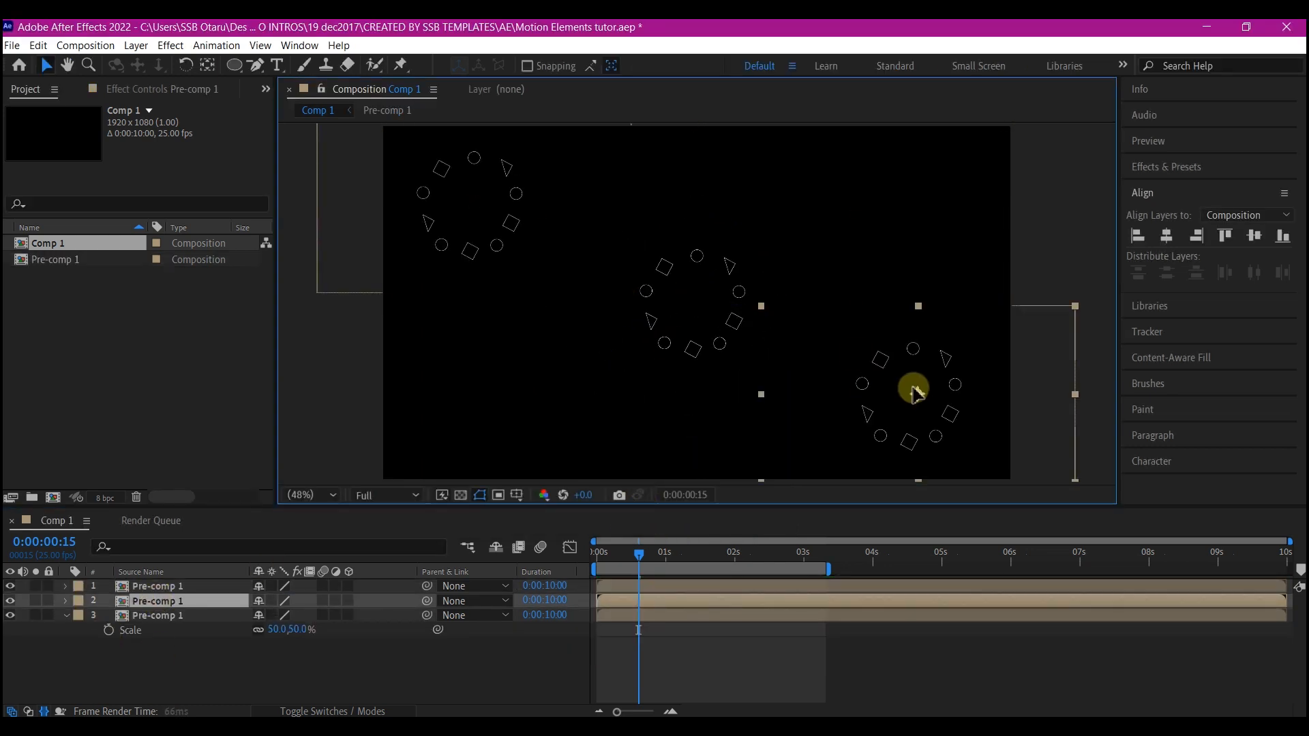
{"action": "left_click", "coordinate": [103, 617]}
{"action": "left_click_drag", "start_coordinate": [693, 295], "coordinate": [463, 401]}
Set the scale of the lower-left burst to 30%.
{"action": "left_click", "coordinate": [152, 617]}
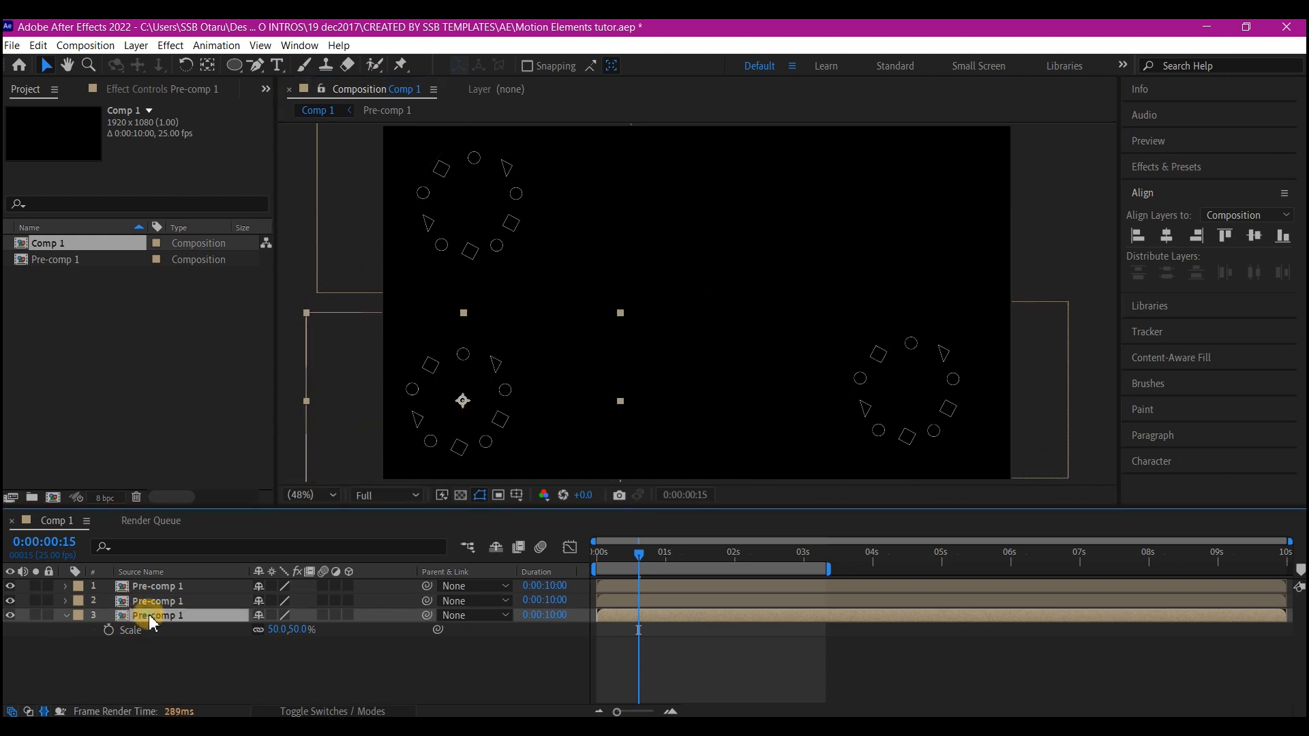
{"action": "left_click", "coordinate": [277, 630]}
{"action": "type", "text": "30"}
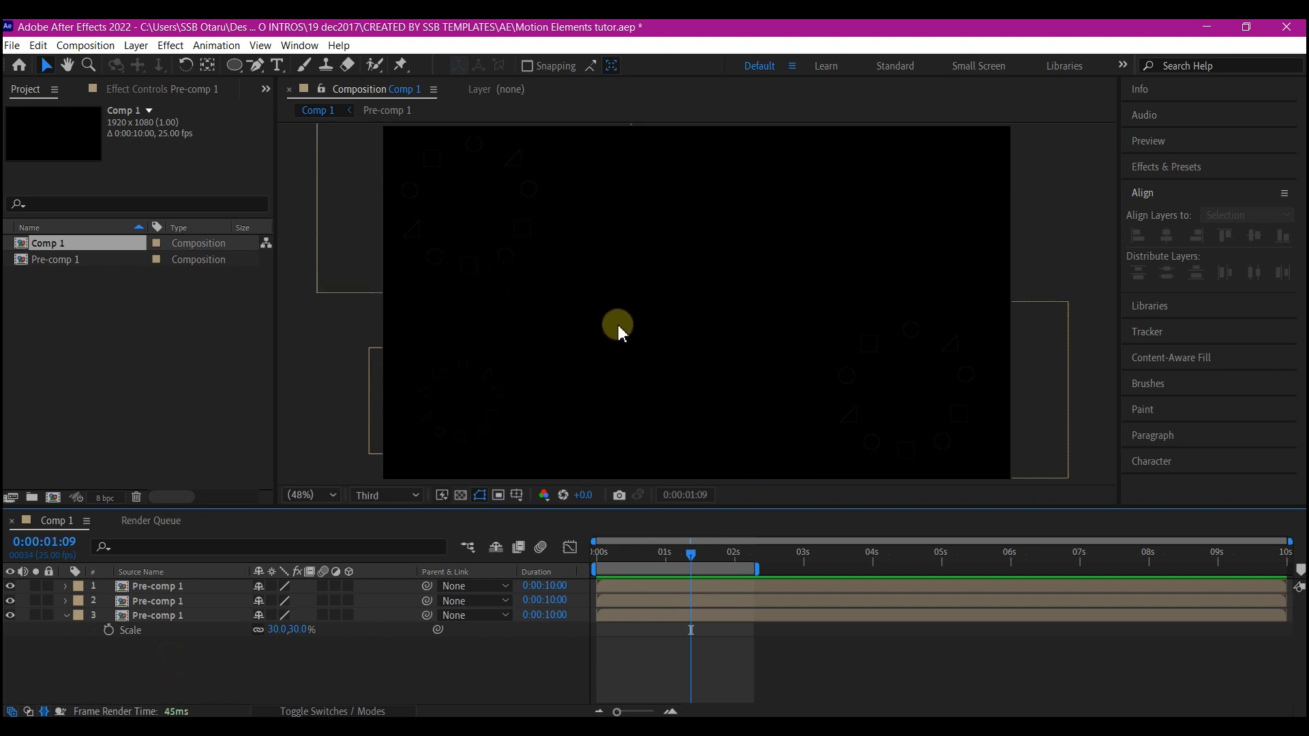
Draw a horizontal line near the center of the frame with the Pen tool, using a 10 px white stroke.
{"action": "left_click", "coordinate": [258, 66]}
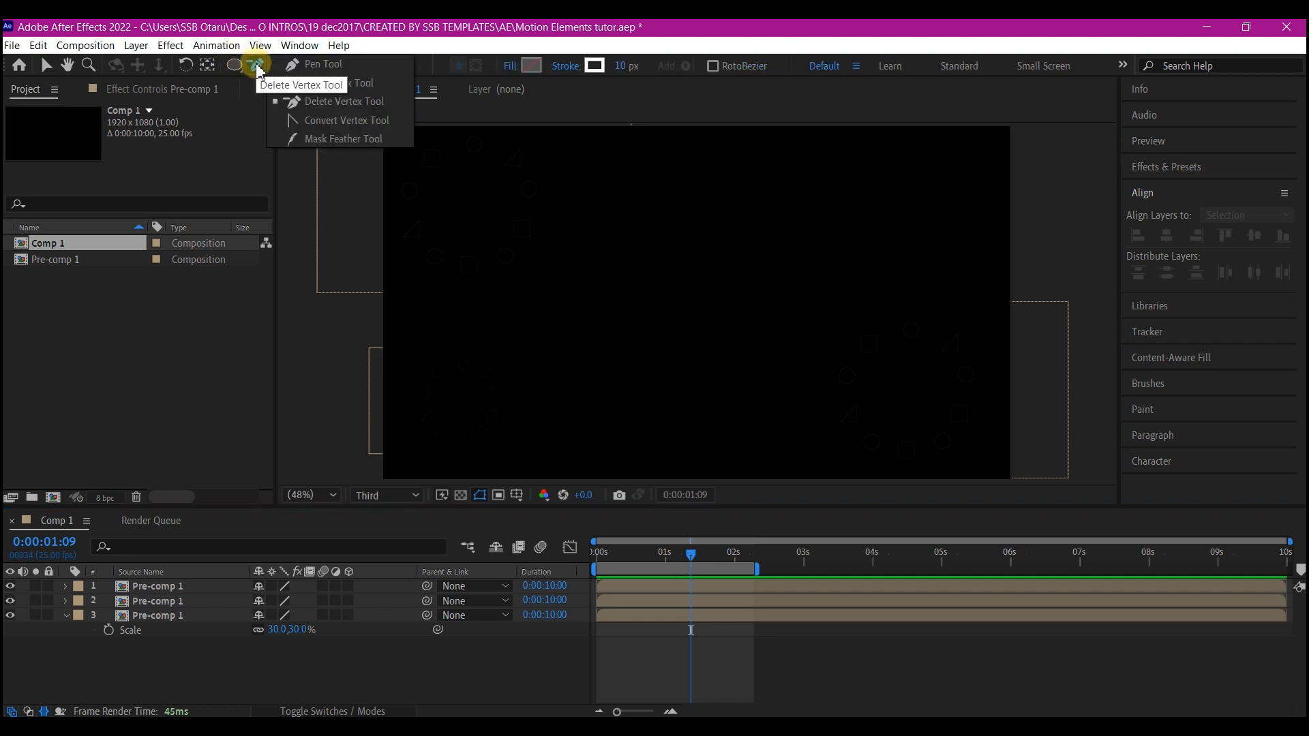
{"action": "left_click", "coordinate": [321, 64]}
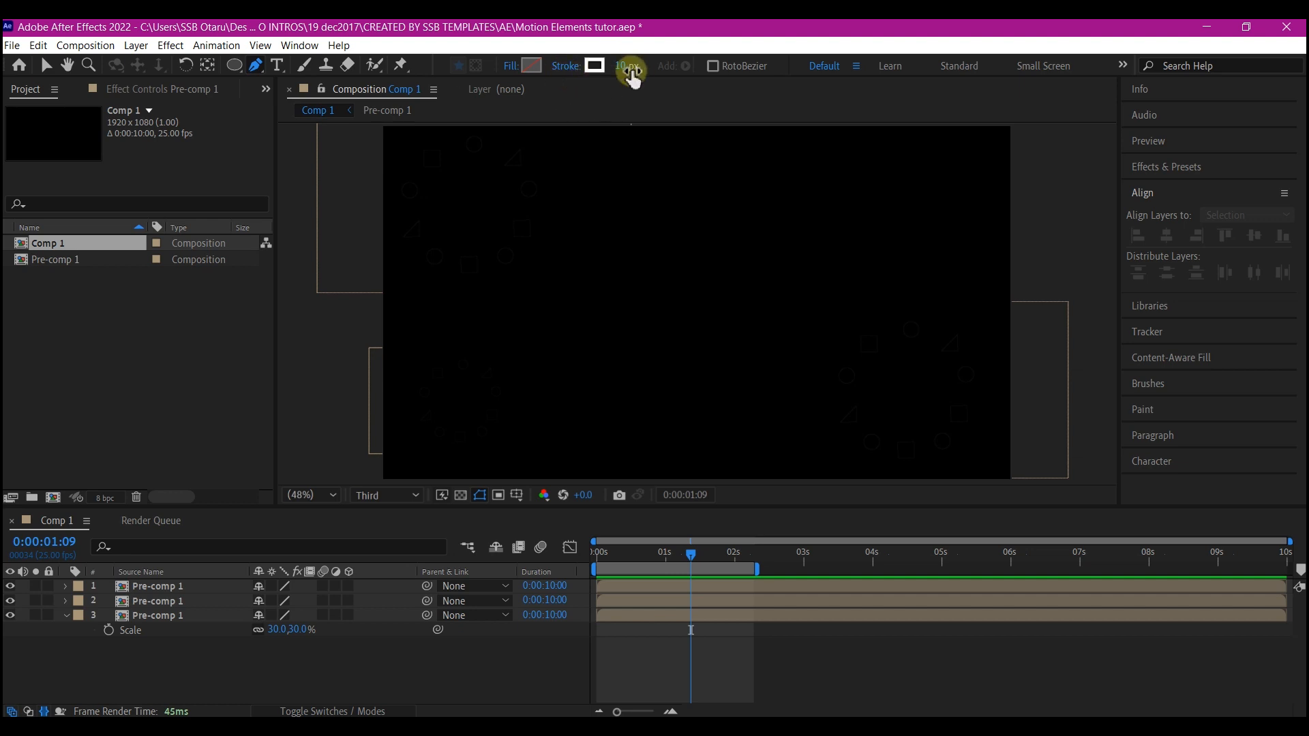
{"action": "left_click", "coordinate": [598, 324]}
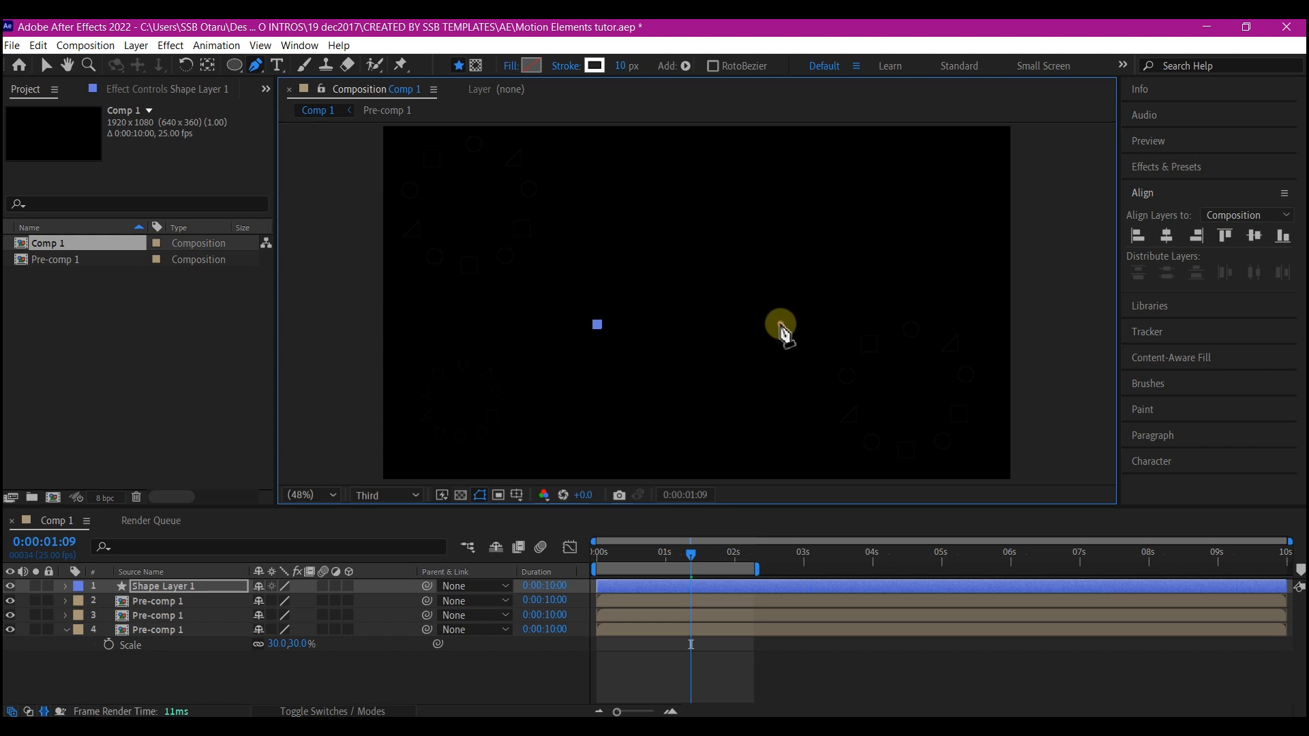
{"action": "left_click", "coordinate": [208, 65]}
Add a Twist to the line layer and set its angle to 874 to form a spiral.
{"action": "left_click", "coordinate": [166, 587]}
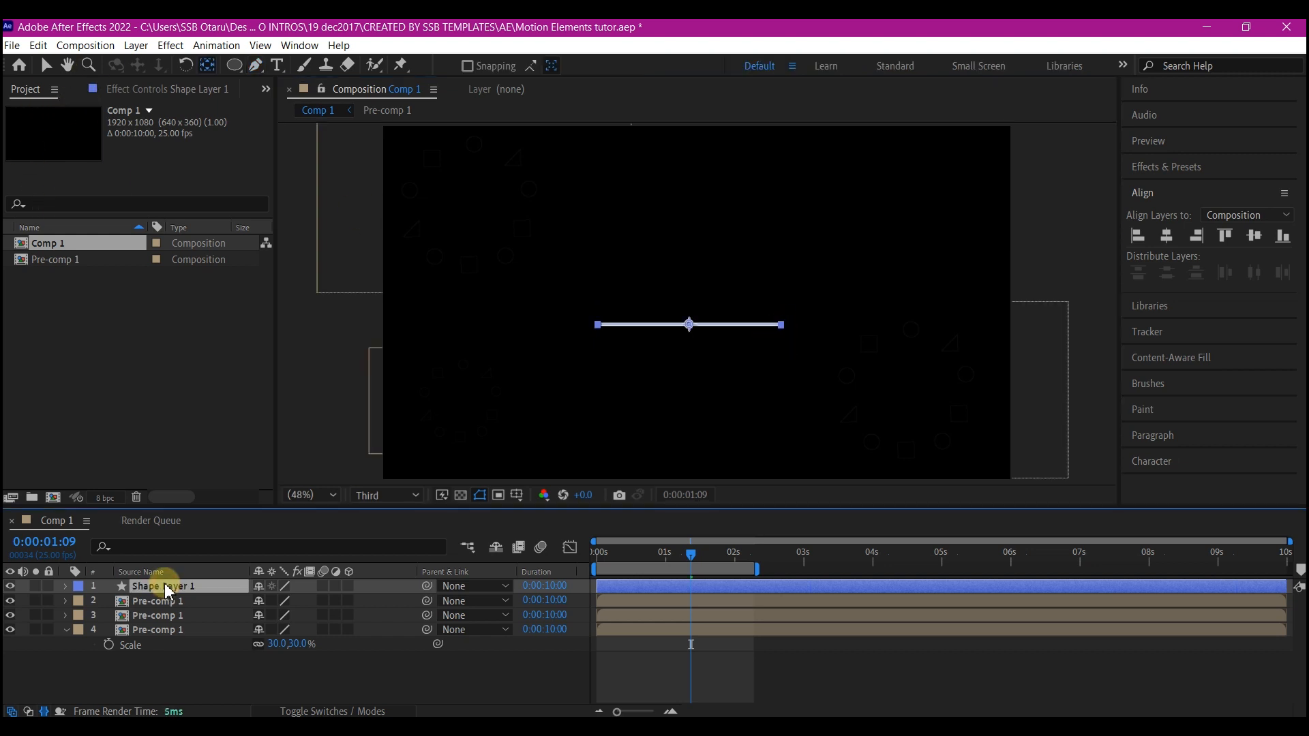
{"action": "key", "text": "u"}
{"action": "key", "text": "u"}
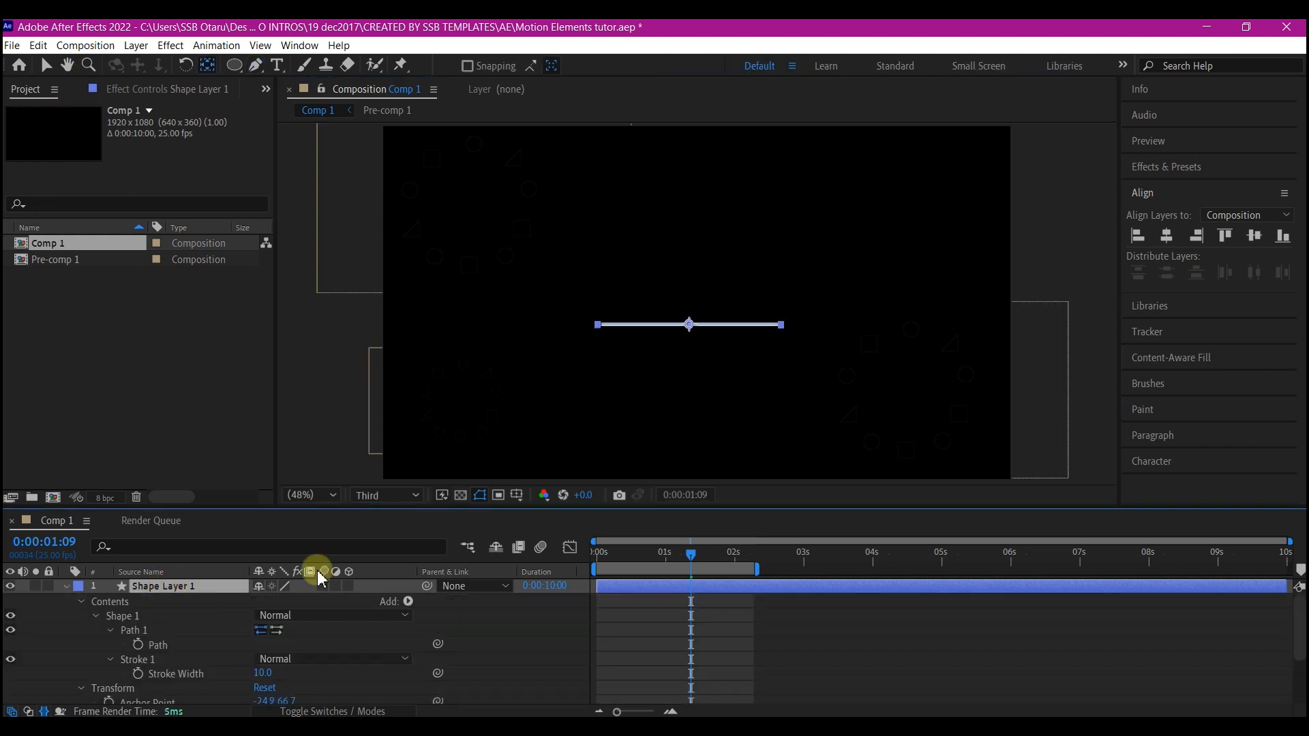
{"action": "left_click", "coordinate": [407, 603]}
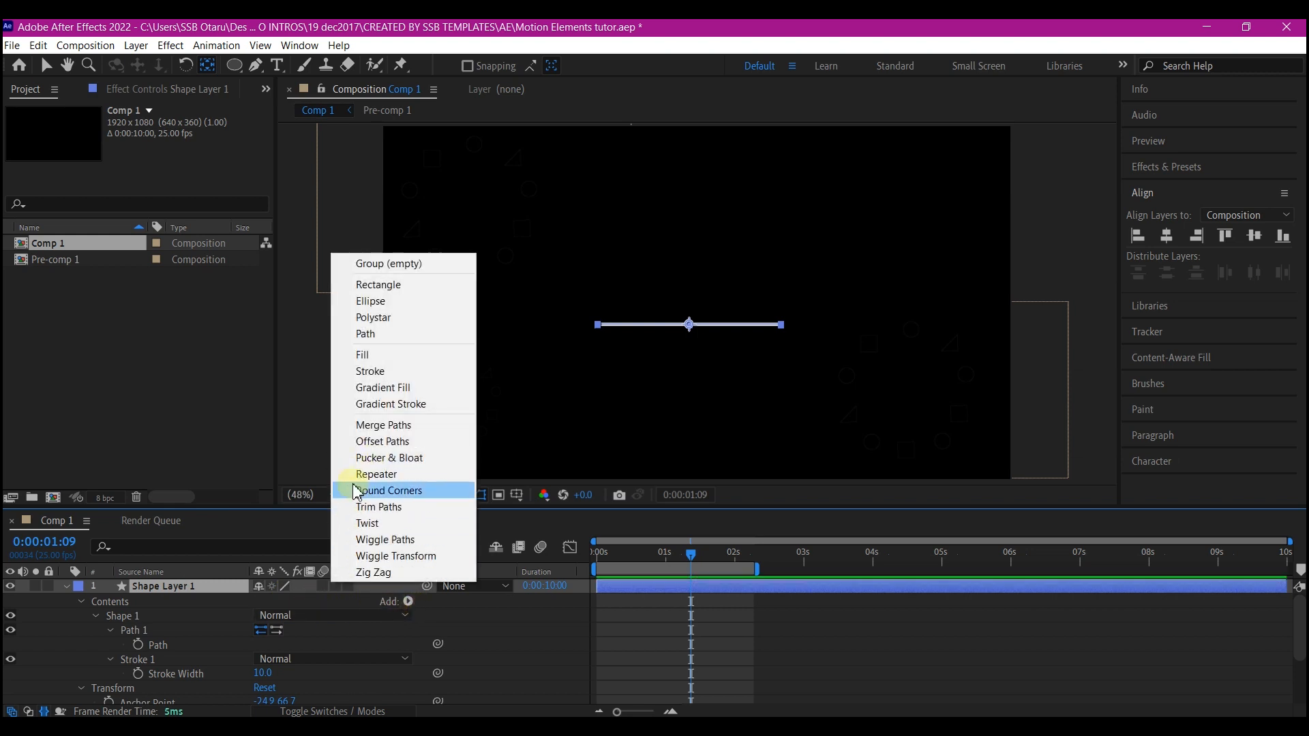
{"action": "left_click", "coordinate": [370, 524]}
{"action": "scroll", "coordinate": [133, 655], "scroll_direction": "down", "scroll_amount": 3}
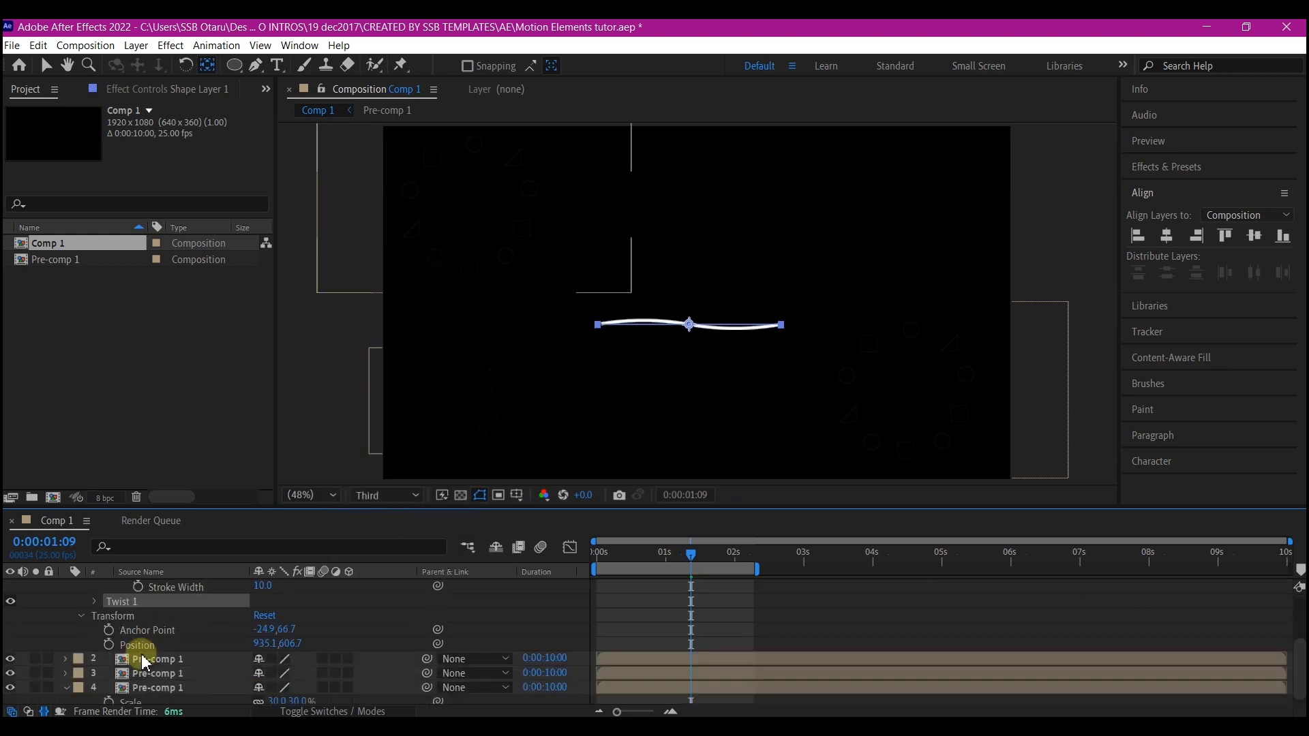
{"action": "left_click", "coordinate": [94, 601]}
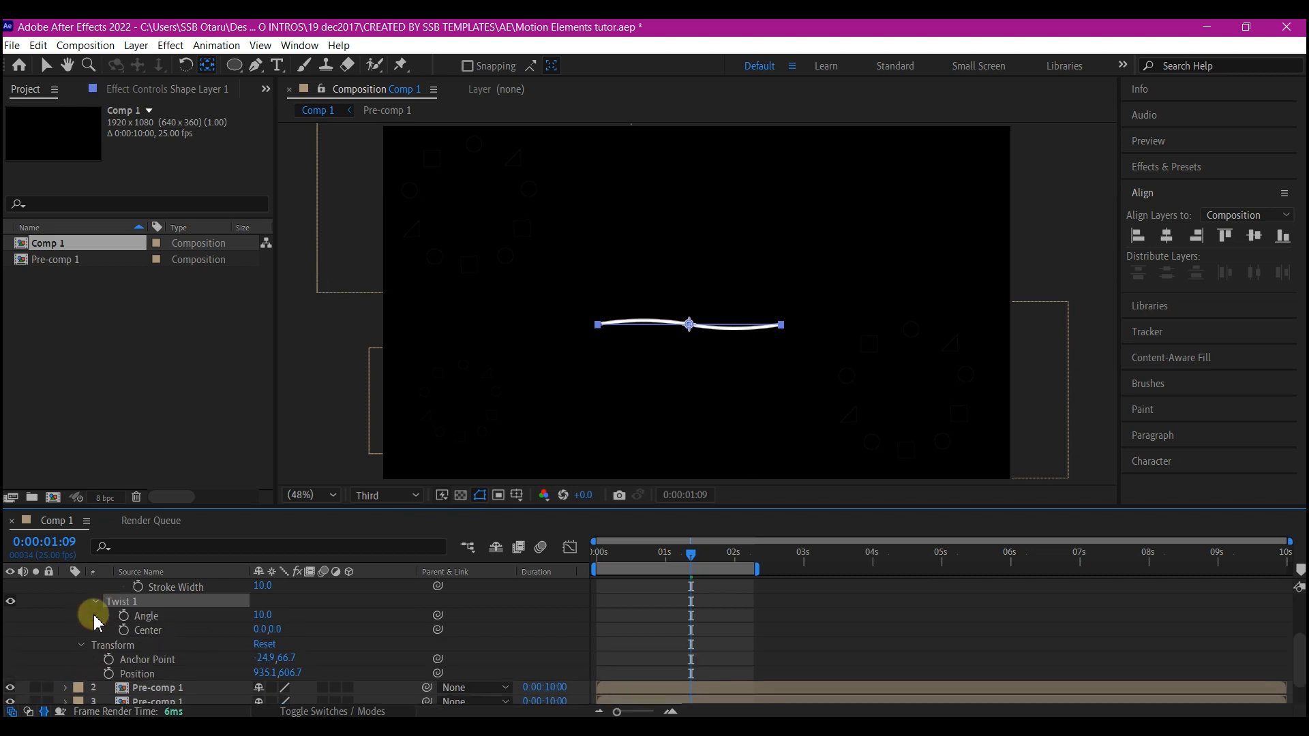
{"action": "left_click_drag", "start_coordinate": [260, 613], "coordinate": [1016, 644]}
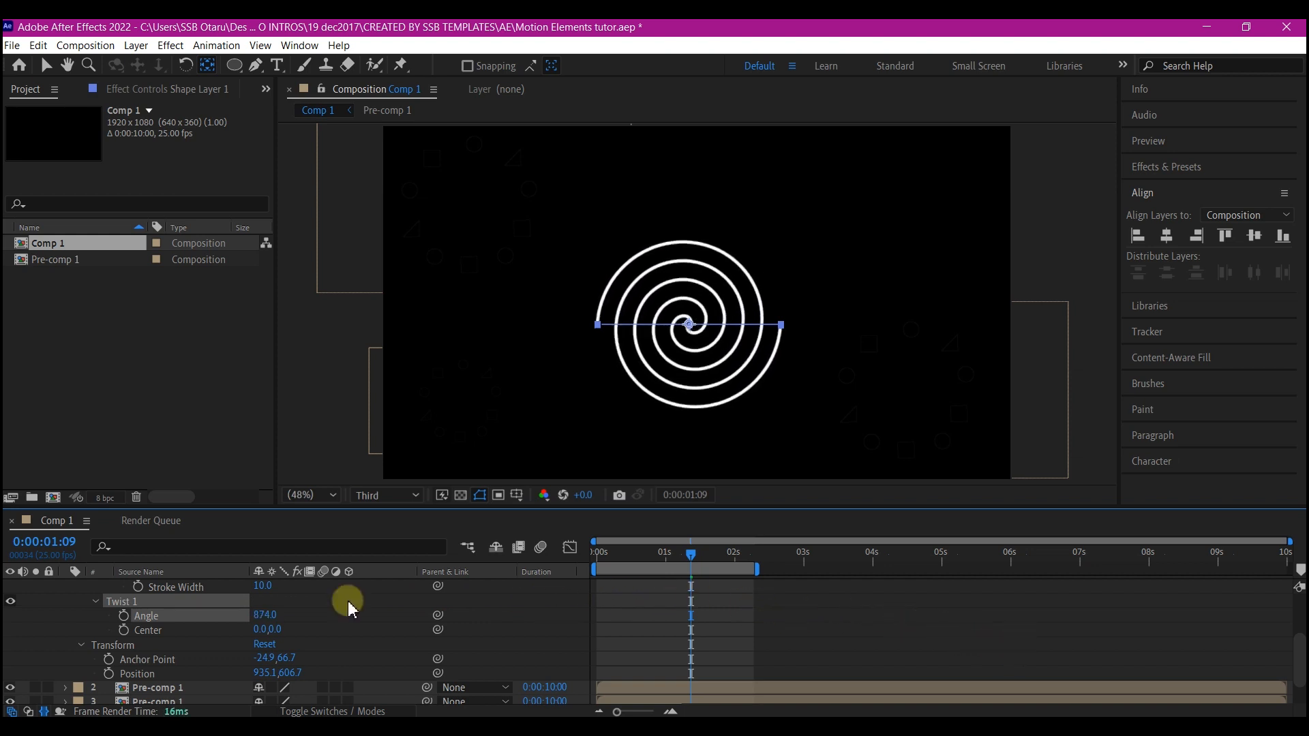
Add Trim Paths to the spiral and keyframe its End from 0% at the start to 100% at 0:00:01:13.
{"action": "scroll", "coordinate": [366, 614], "scroll_direction": "up", "scroll_amount": 3}
{"action": "left_click", "coordinate": [408, 601]}
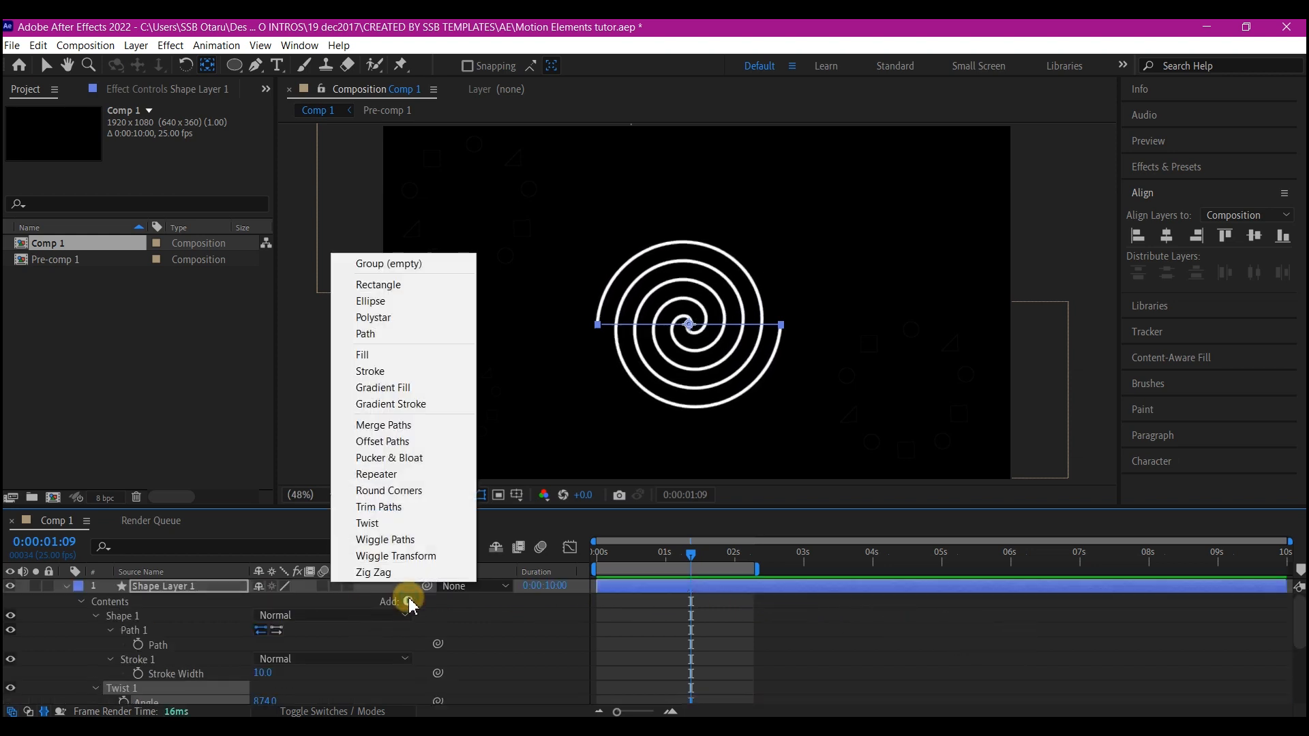
{"action": "left_click", "coordinate": [378, 507]}
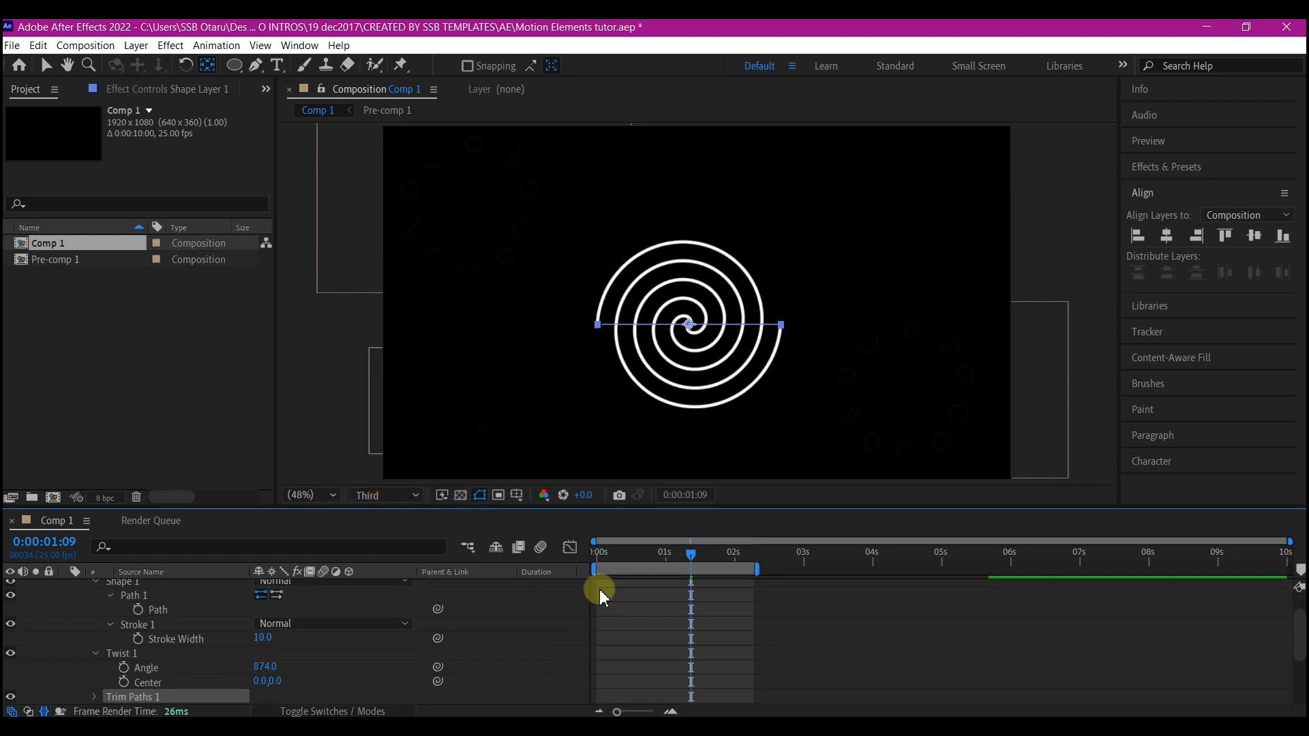
{"action": "left_click_drag", "start_coordinate": [697, 558], "coordinate": [704, 561]}
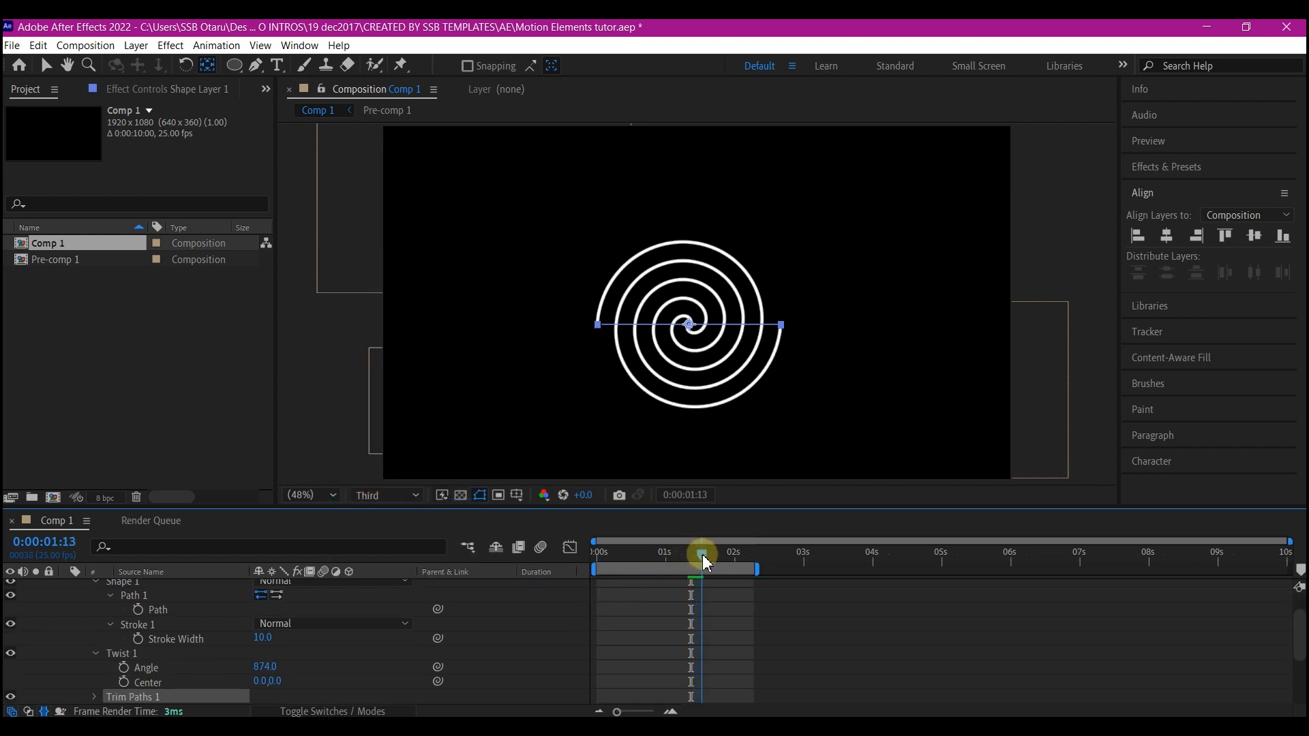
{"action": "scroll", "coordinate": [211, 658], "scroll_direction": "down", "scroll_amount": 3}
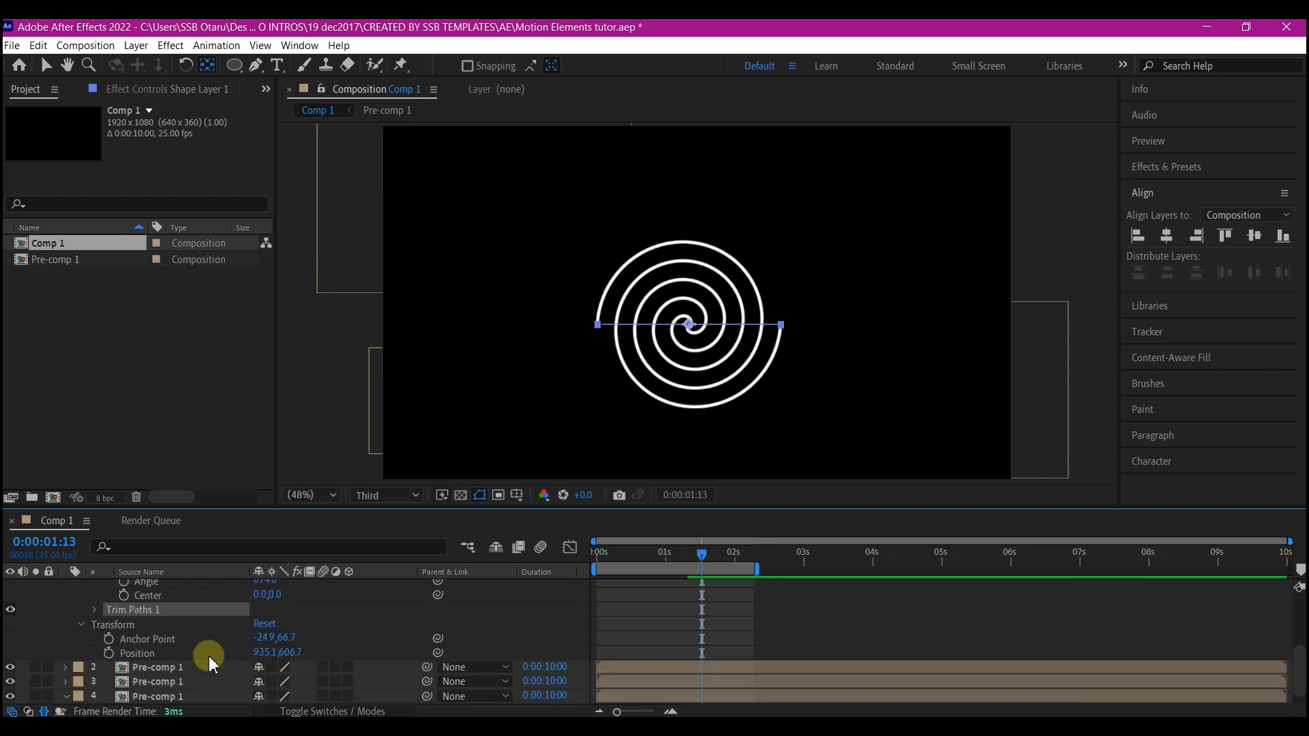
{"action": "left_click", "coordinate": [95, 610]}
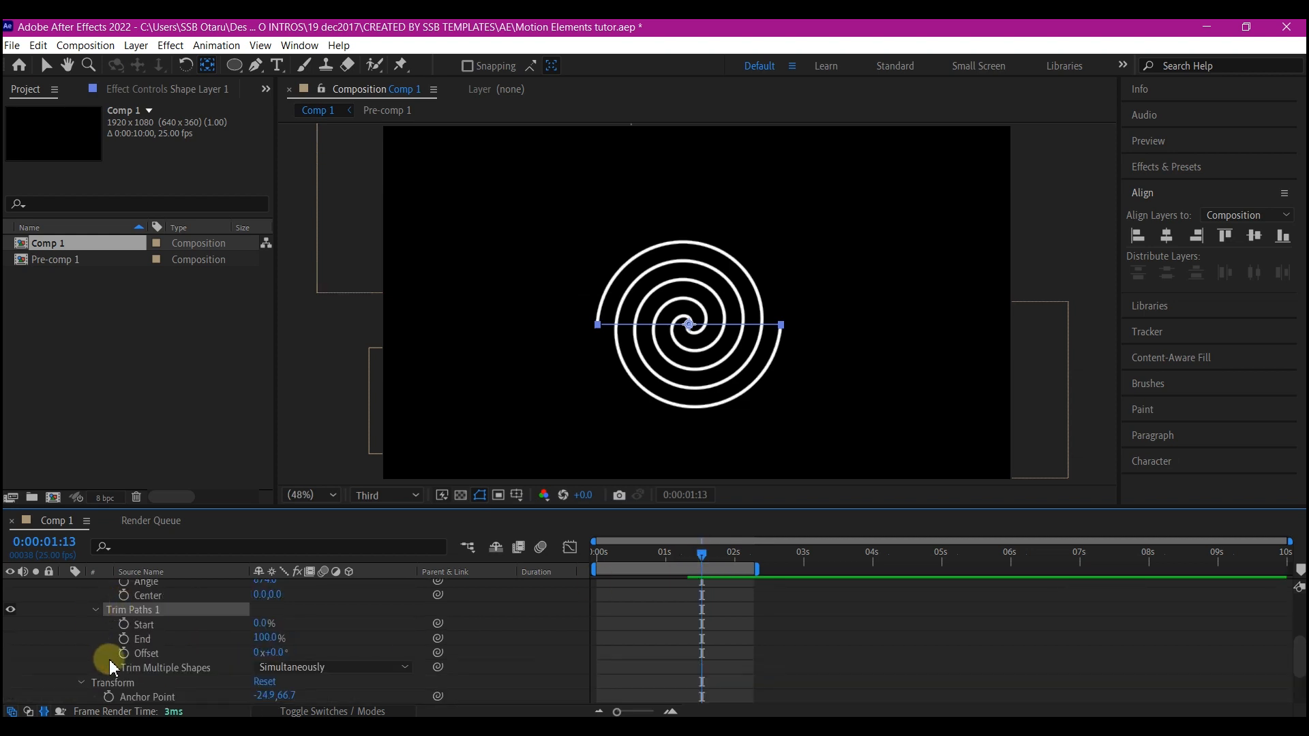
{"action": "left_click", "coordinate": [124, 641]}
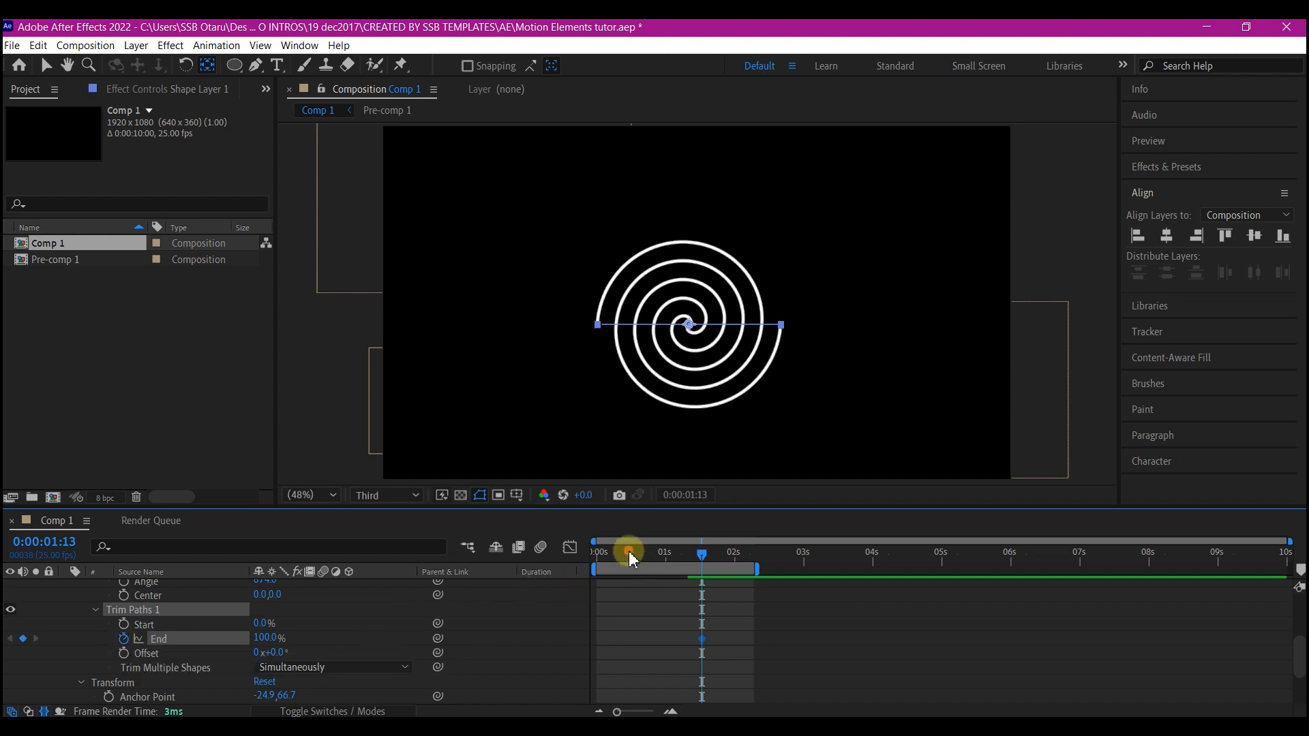
{"action": "left_click_drag", "start_coordinate": [629, 551], "coordinate": [579, 554]}
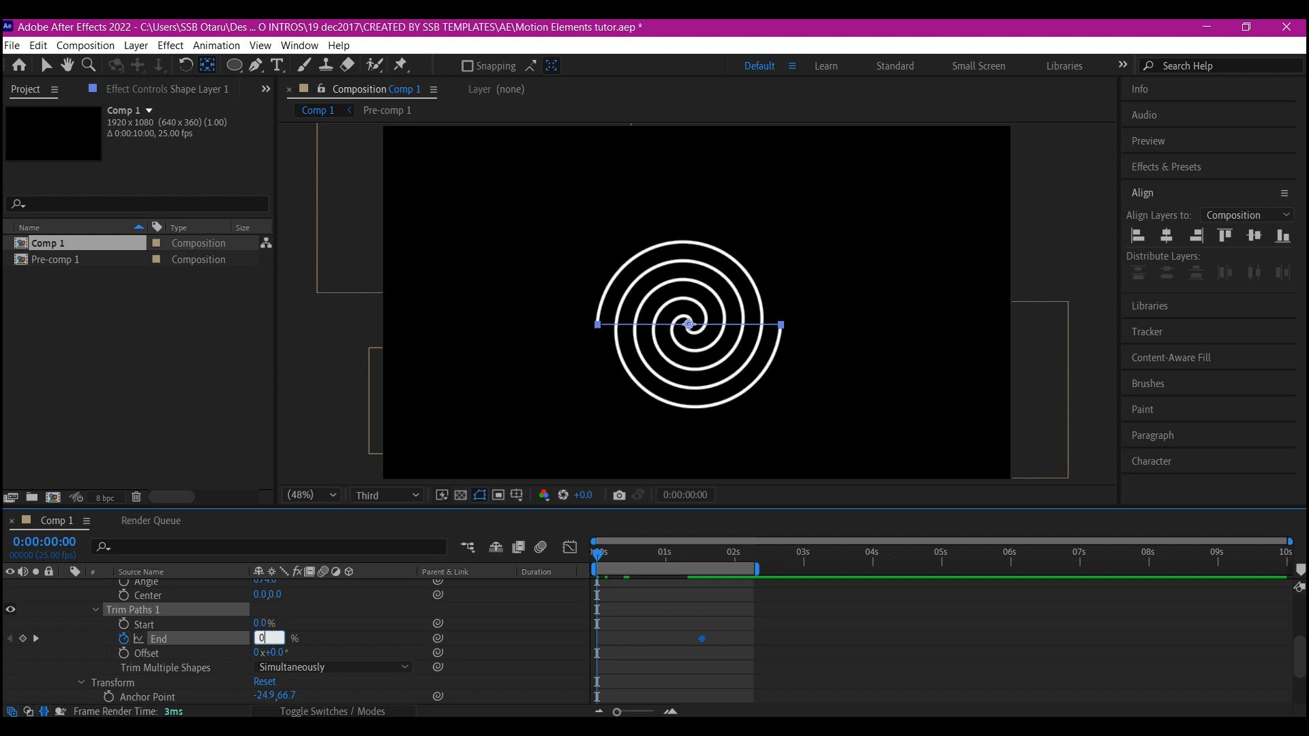
{"action": "key", "text": "Return"}
Keyframe the spiral layer's rotation from -1x at the start to 0 at 0:00:01:12, and show only its animated properties.
{"action": "scroll", "coordinate": [95, 651], "scroll_direction": "down", "scroll_amount": 2}
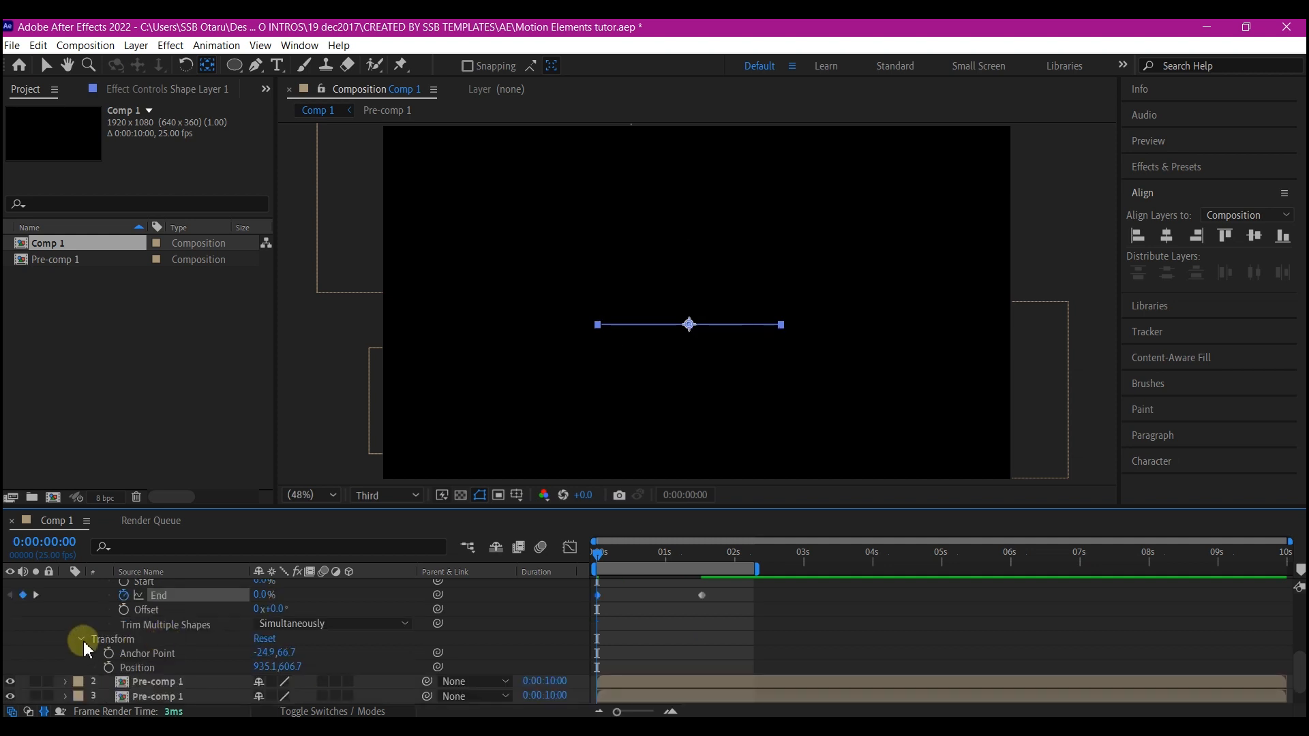
{"action": "left_click", "coordinate": [83, 639]}
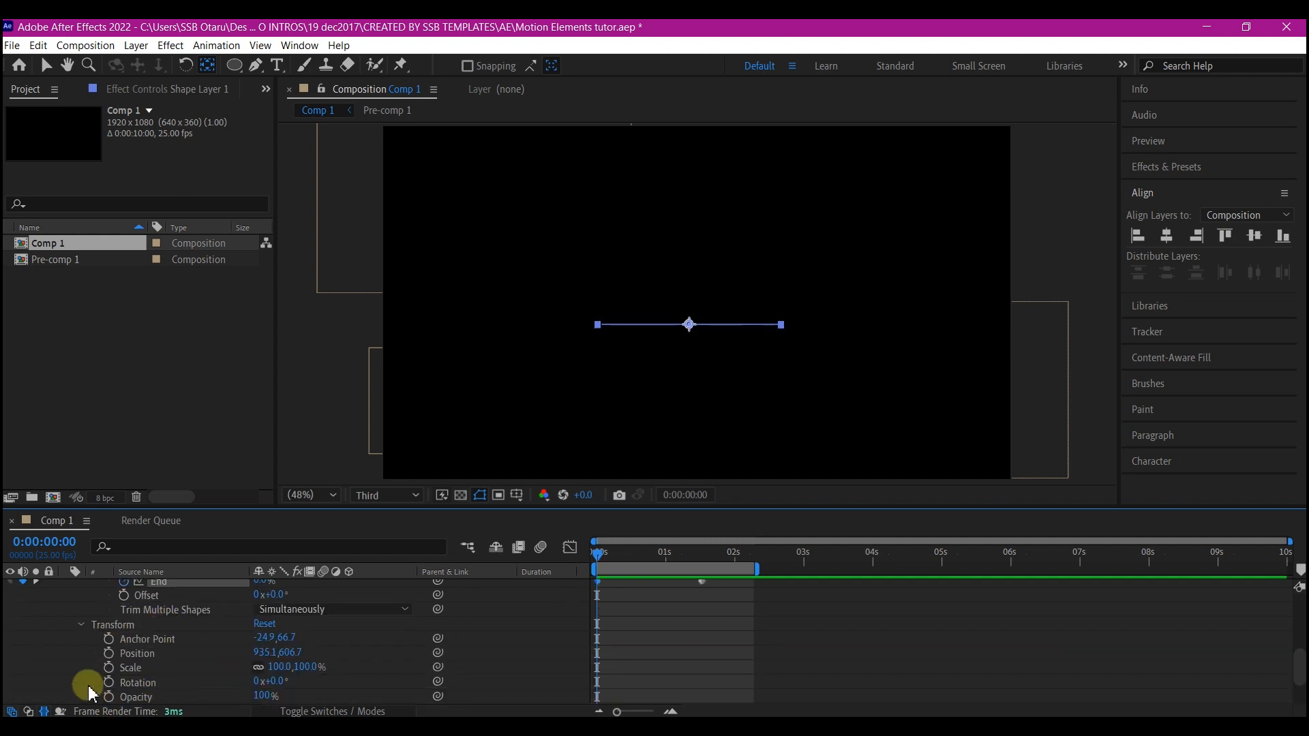
{"action": "scroll", "coordinate": [141, 681], "scroll_direction": "down", "scroll_amount": 3}
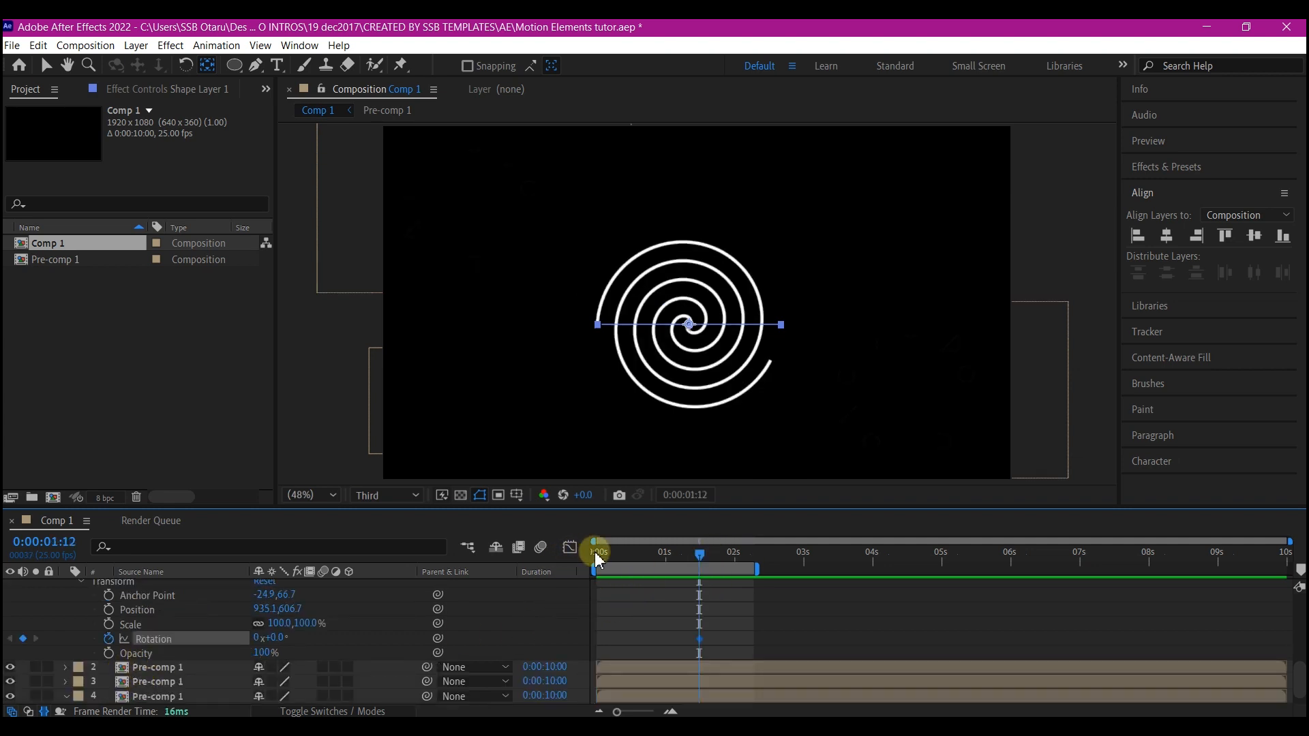
{"action": "left_click_drag", "start_coordinate": [606, 557], "coordinate": [587, 563]}
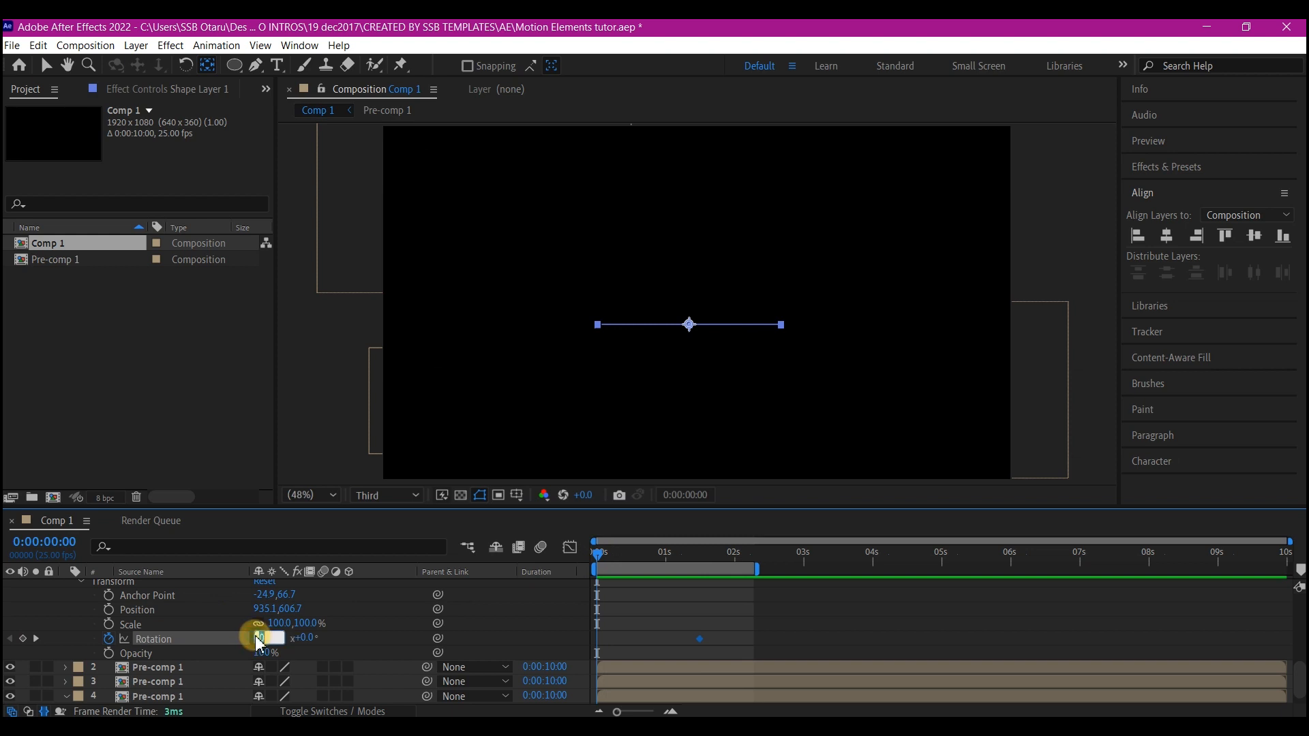
{"action": "key", "text": "Return"}
{"action": "key", "text": "u"}
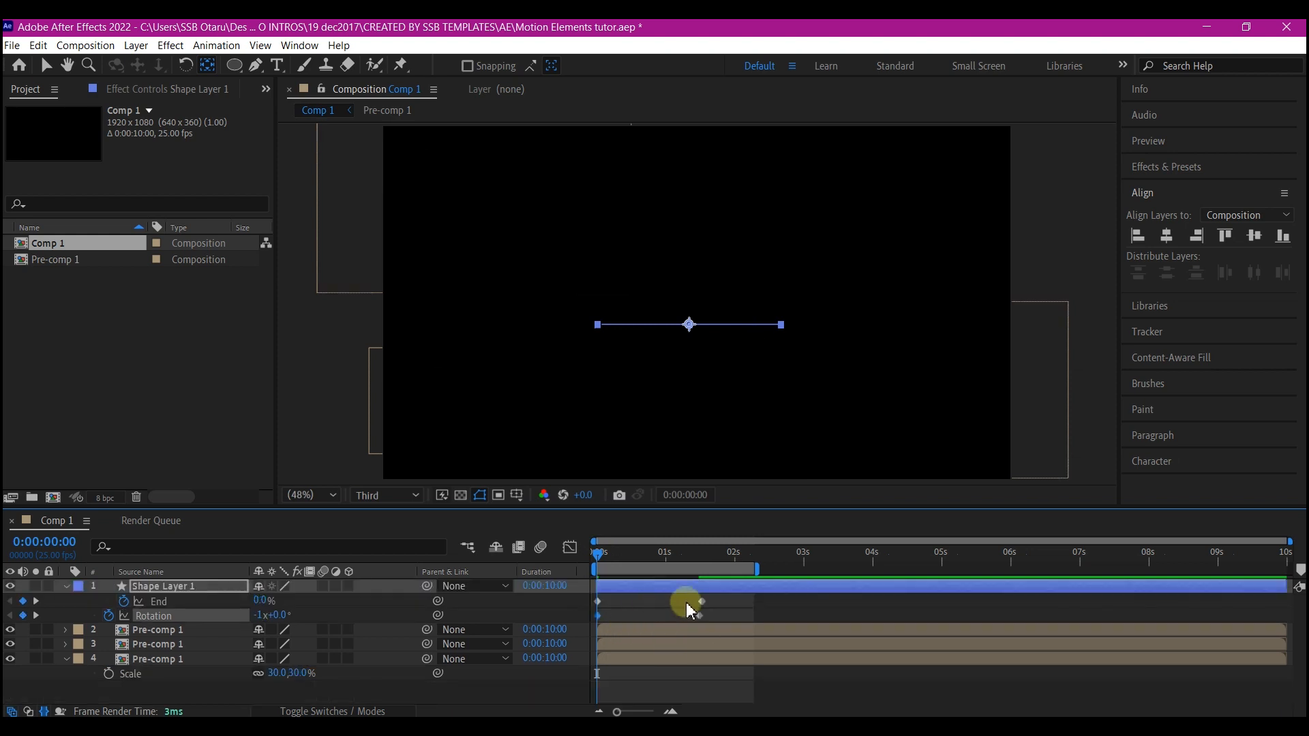
Apply Easy Ease to all End and Rotation keyframes of the spiral layer.
{"action": "left_click_drag", "start_coordinate": [701, 619], "coordinate": [580, 625]}
{"action": "right_click", "coordinate": [701, 619]}
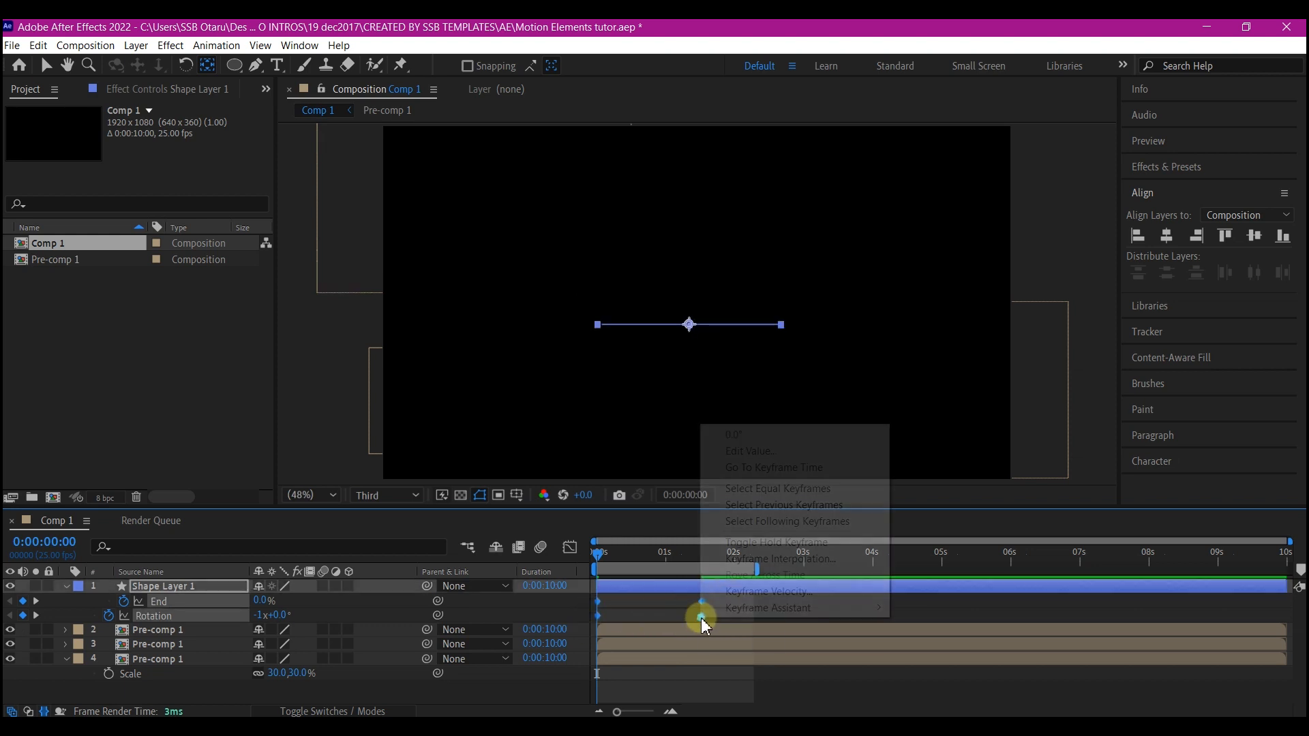
{"action": "mouse_move", "coordinate": [754, 607]}
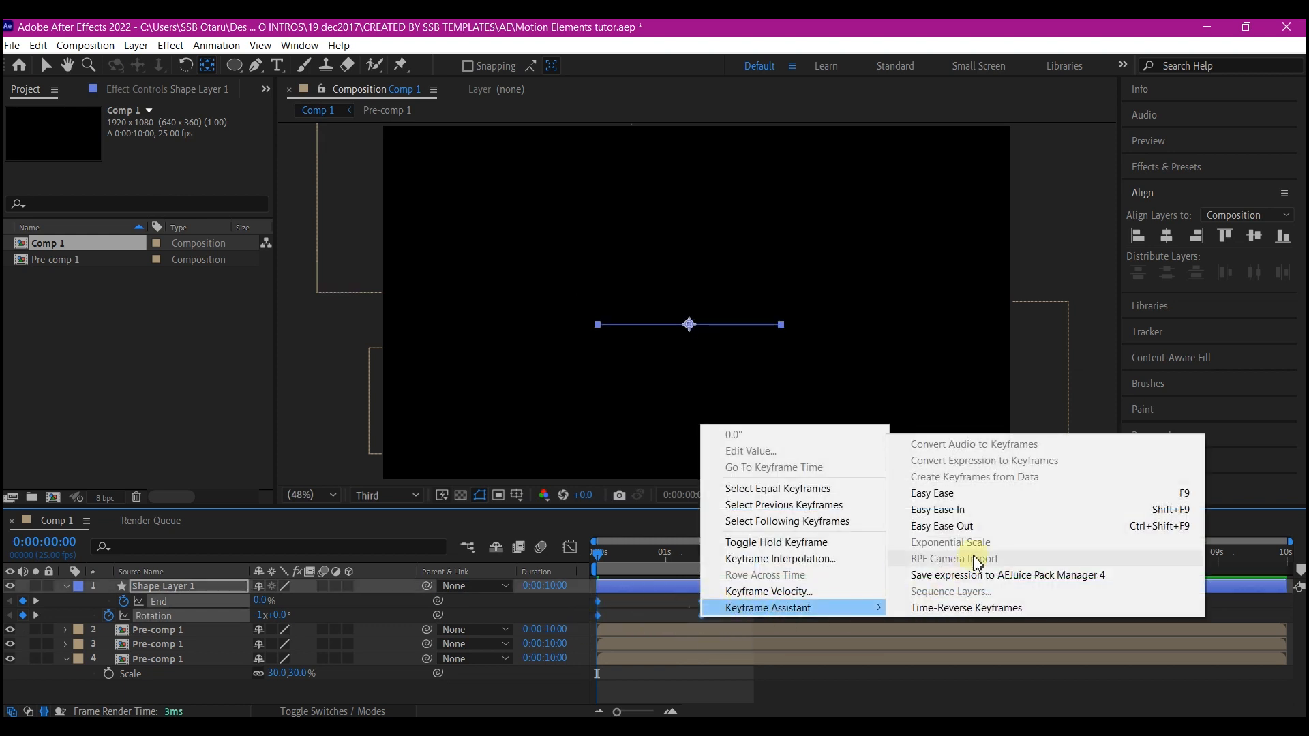
{"action": "left_click", "coordinate": [958, 494]}
Reshape the speed curves of the spiral's End and Rotation so both start fast and slow down gradually, and preview the animation.
{"action": "left_click_drag", "start_coordinate": [742, 598], "coordinate": [655, 626]}
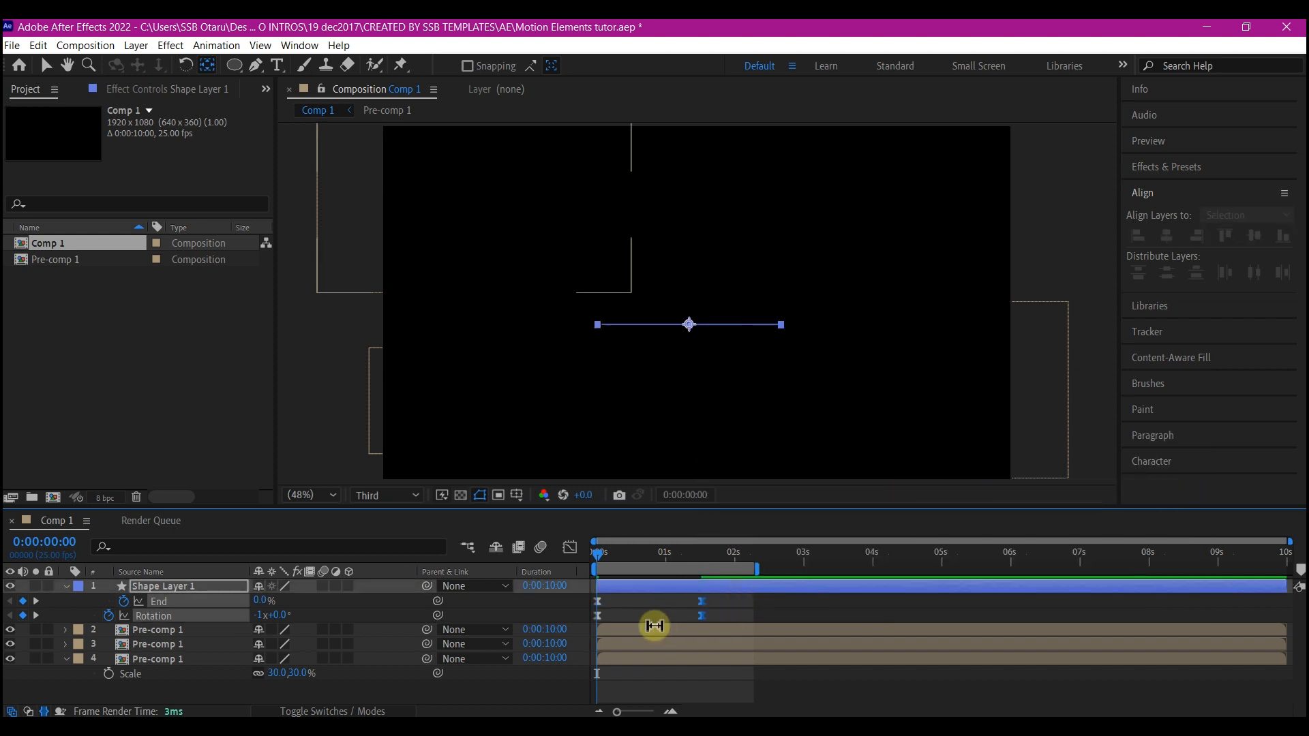
{"action": "left_click", "coordinate": [570, 549]}
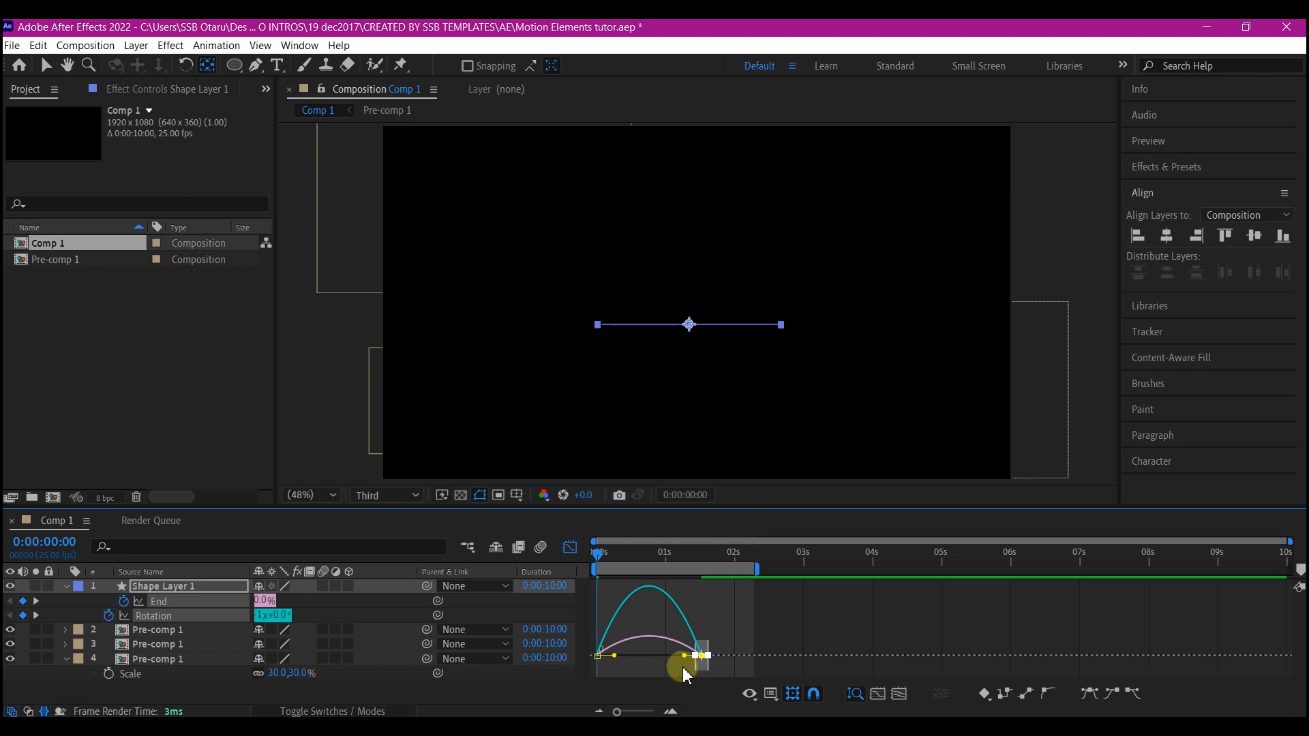
{"action": "left_click_drag", "start_coordinate": [686, 659], "coordinate": [631, 668]}
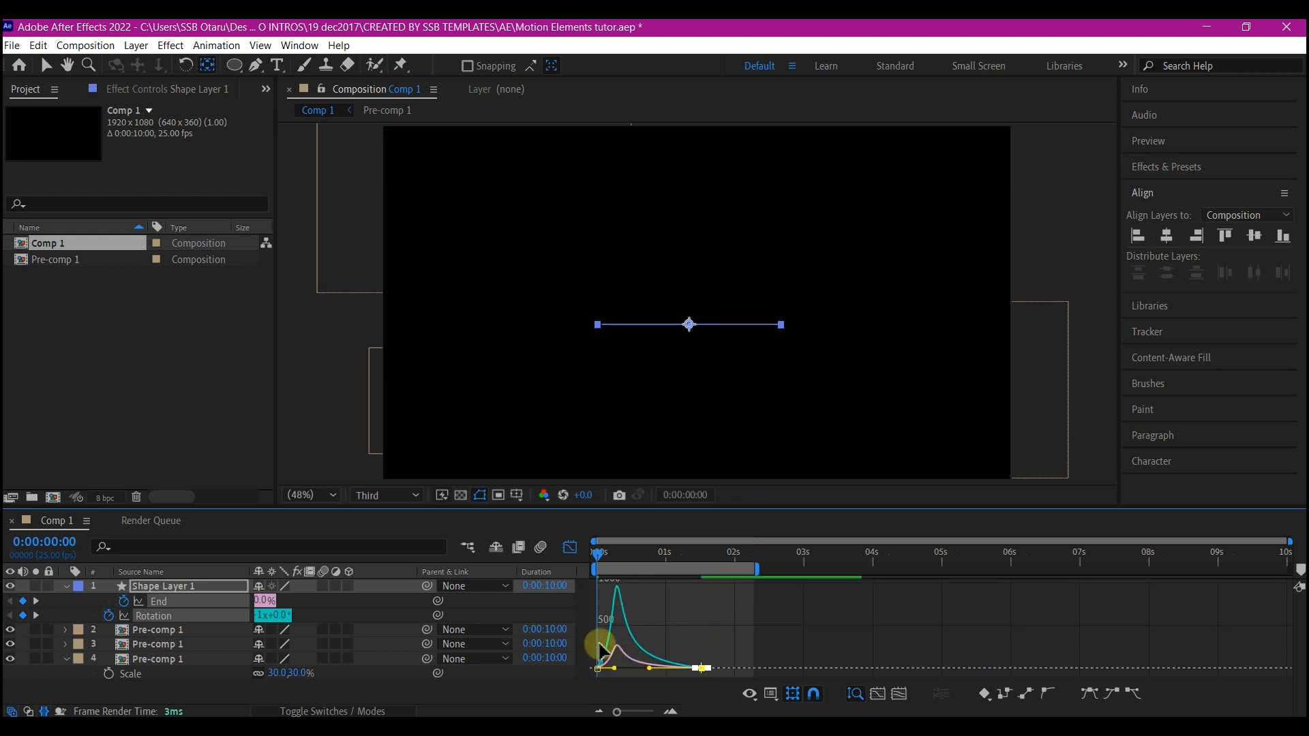
{"action": "left_click", "coordinate": [570, 549]}
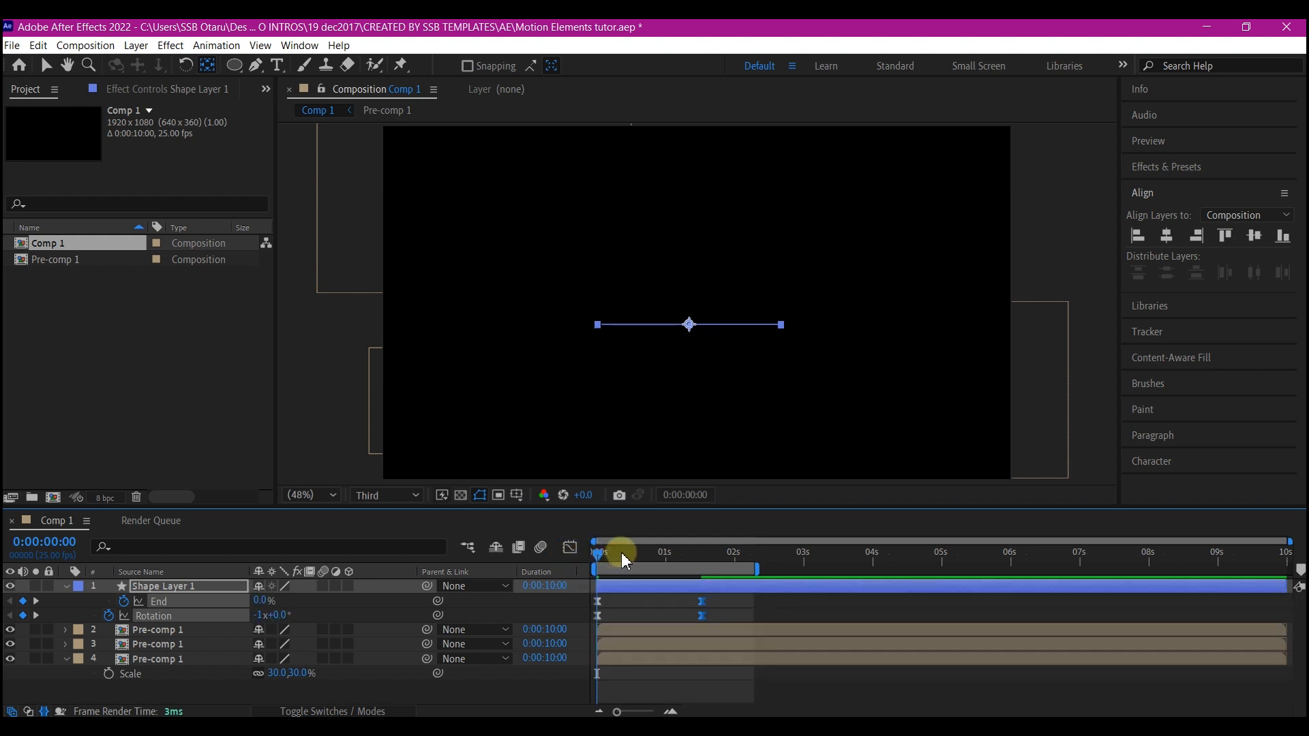
{"action": "key", "text": "space"}
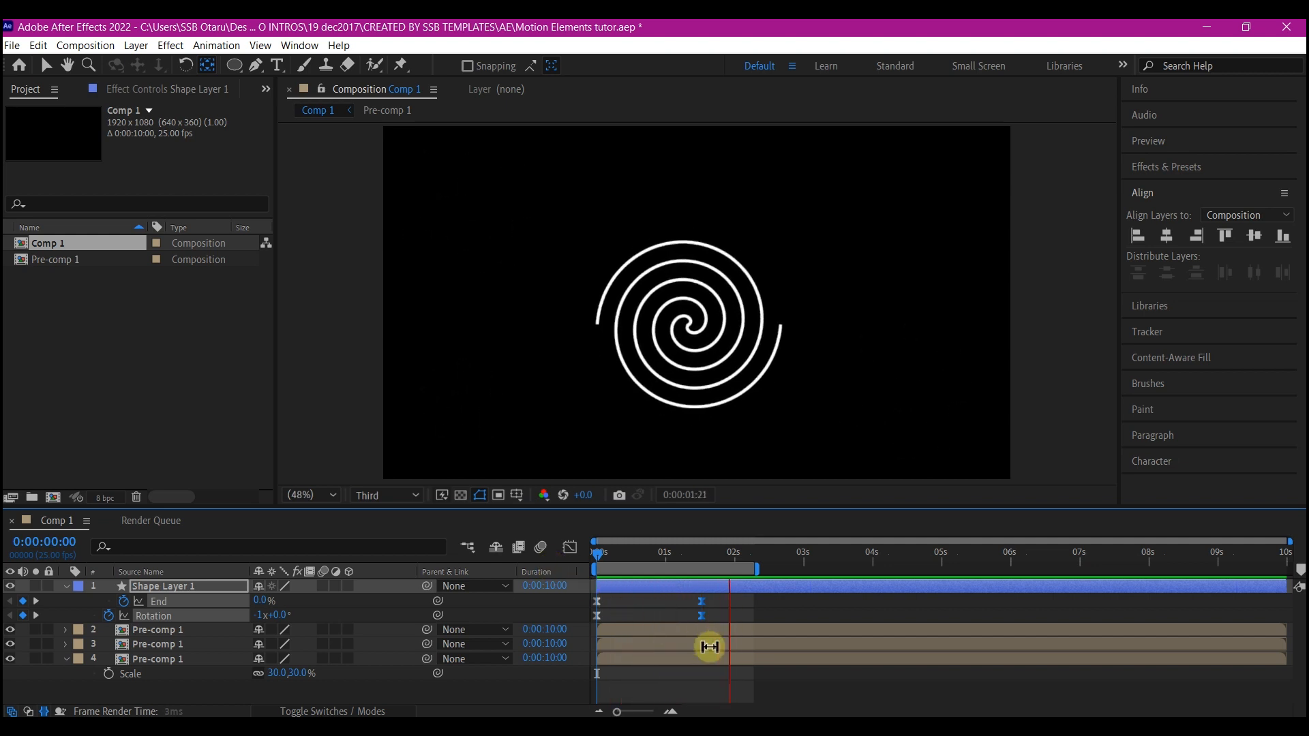
{"action": "key", "text": "space"}
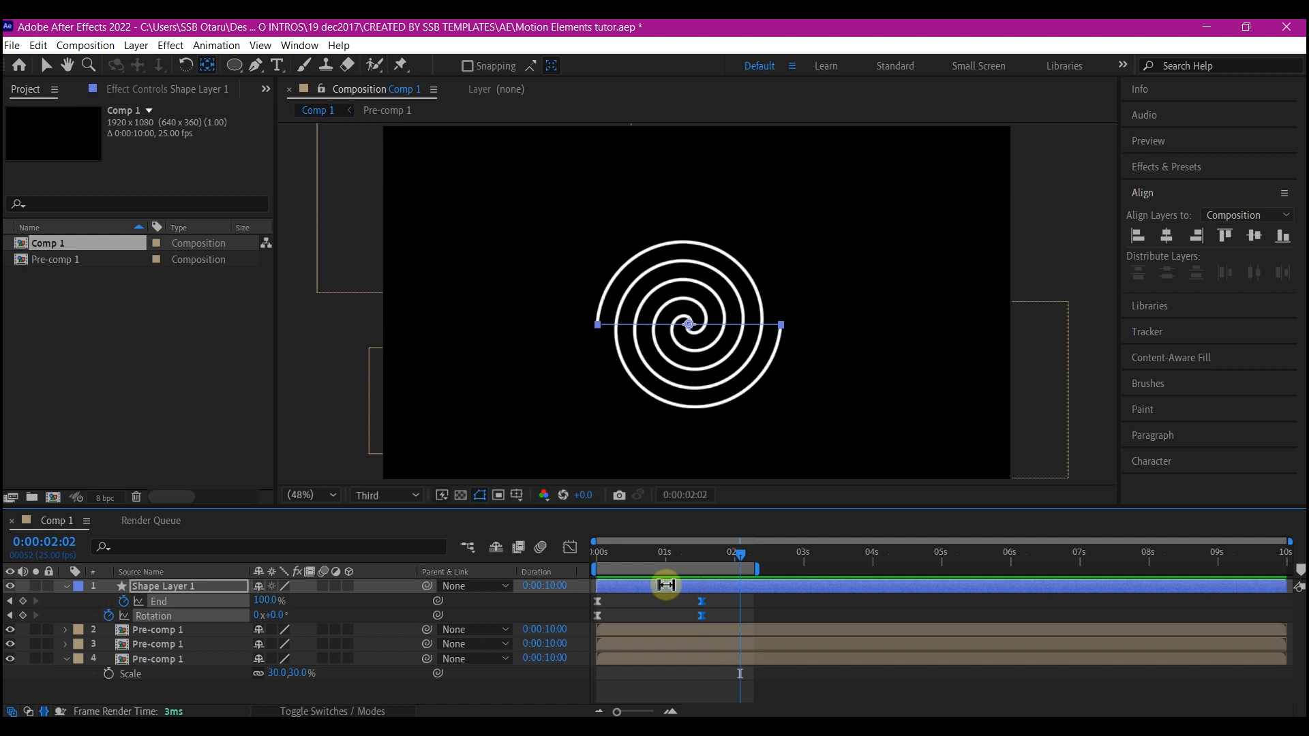
Scale the spiral to 50% and duplicate it, placing one at the upper right and smaller 31% copies at the upper and lower middle of the frame.
{"action": "key", "text": "s"}
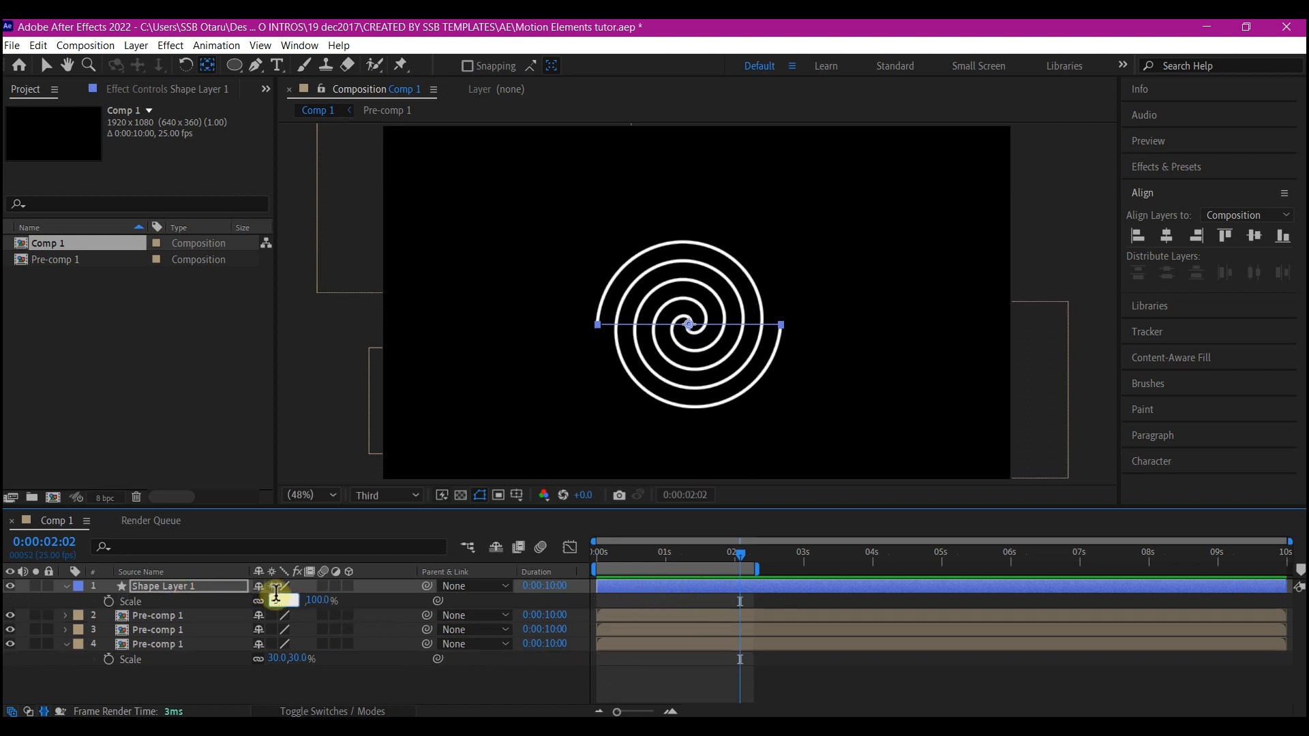
{"action": "key", "text": "Return"}
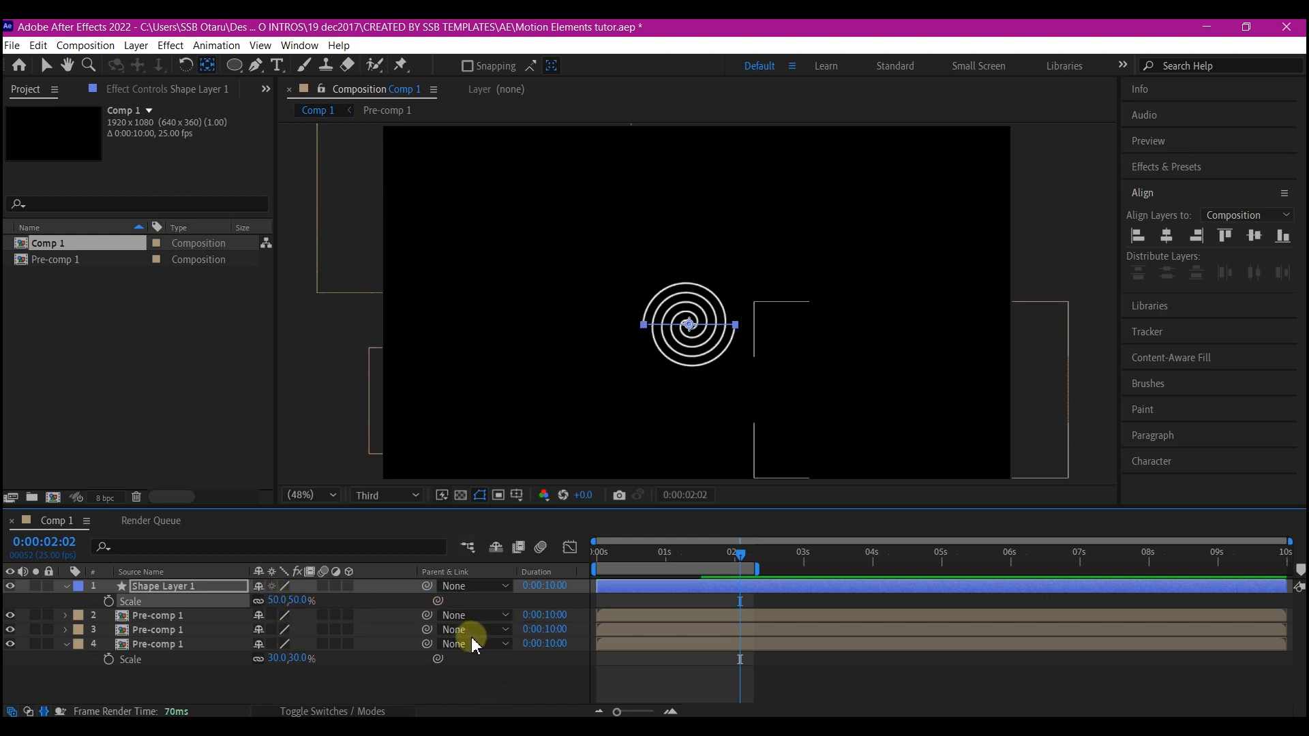
{"action": "key", "text": "ctrl+d"}
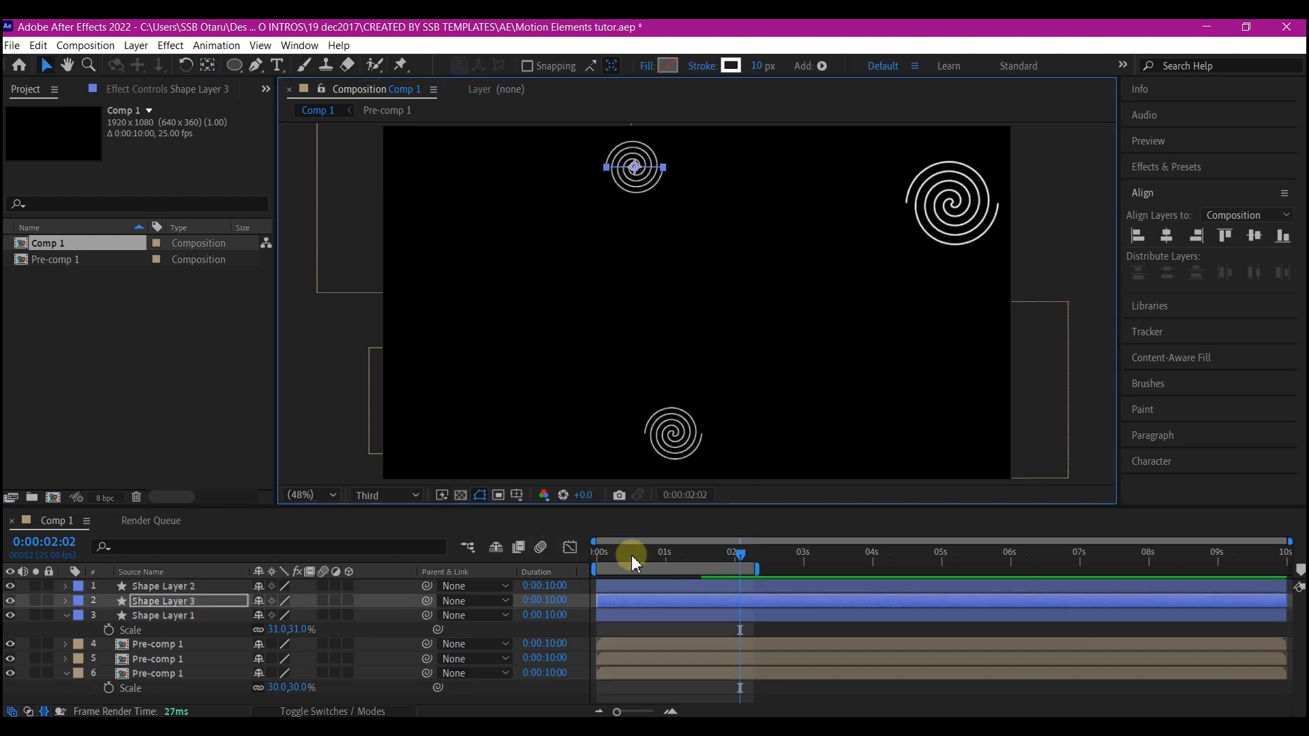
{"action": "left_click", "coordinate": [629, 558]}
{"action": "left_click_drag", "start_coordinate": [629, 558], "coordinate": [726, 556]}
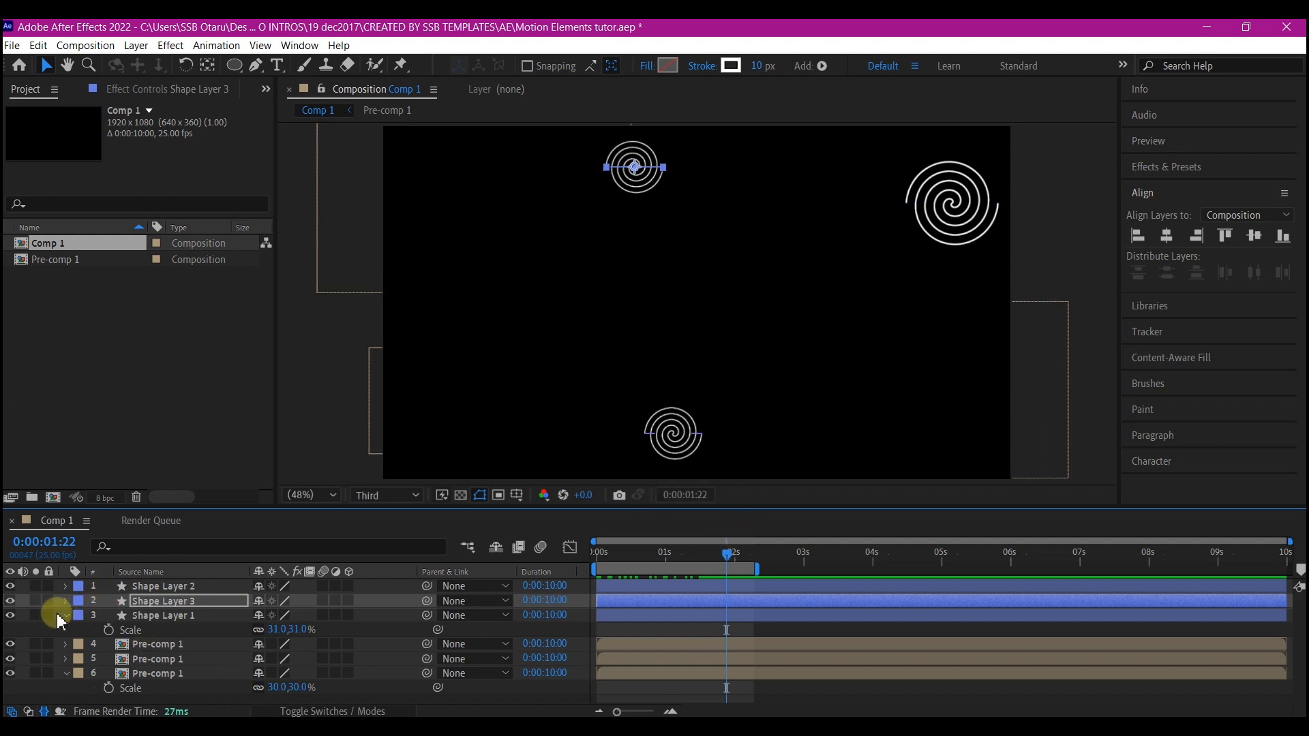
Add a locked null as a center guide and draw a vertical line upward from the frame's center with the Pen tool.
{"action": "key", "text": "ctrl+alt+shift+y"}
{"action": "mouse_move", "coordinate": [256, 67]}
{"action": "left_mouse_down"}
{"action": "mouse_move", "coordinate": [263, 137]}
{"action": "mouse_move", "coordinate": [307, 81]}
{"action": "left_mouse_up"}
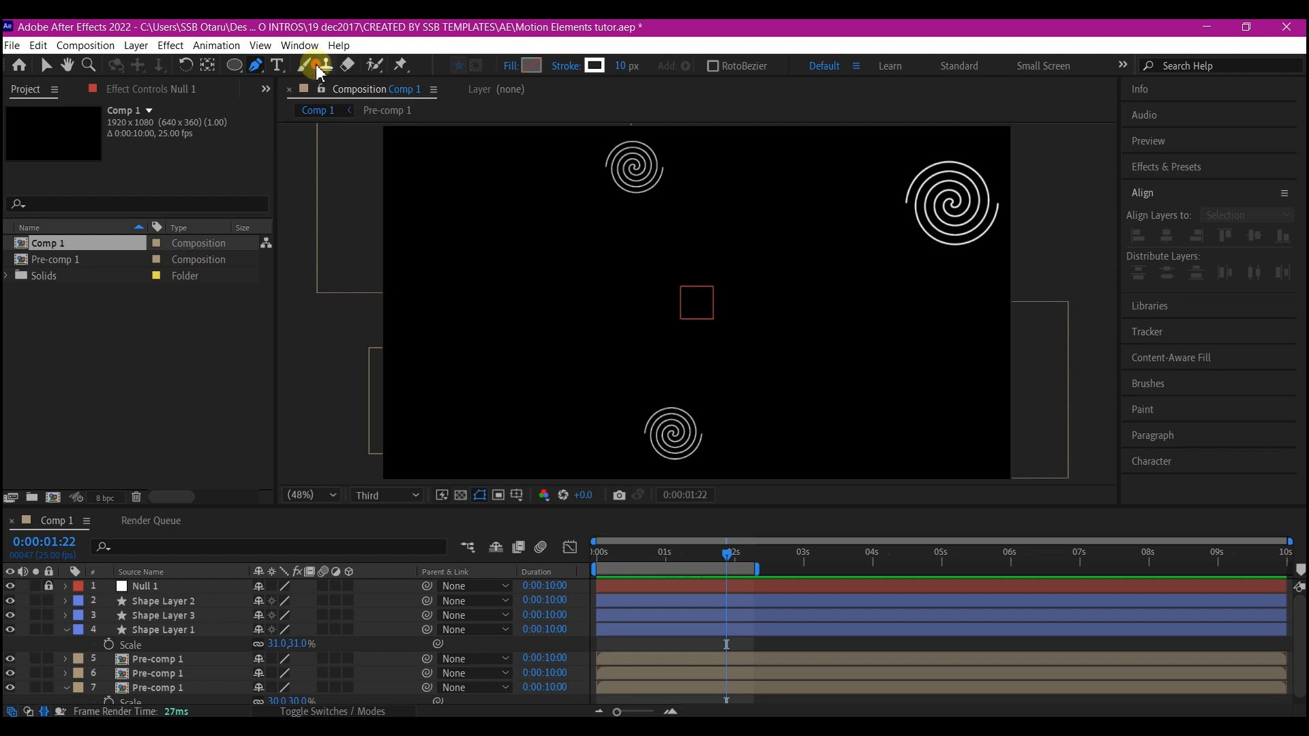
{"action": "left_click", "coordinate": [27, 648]}
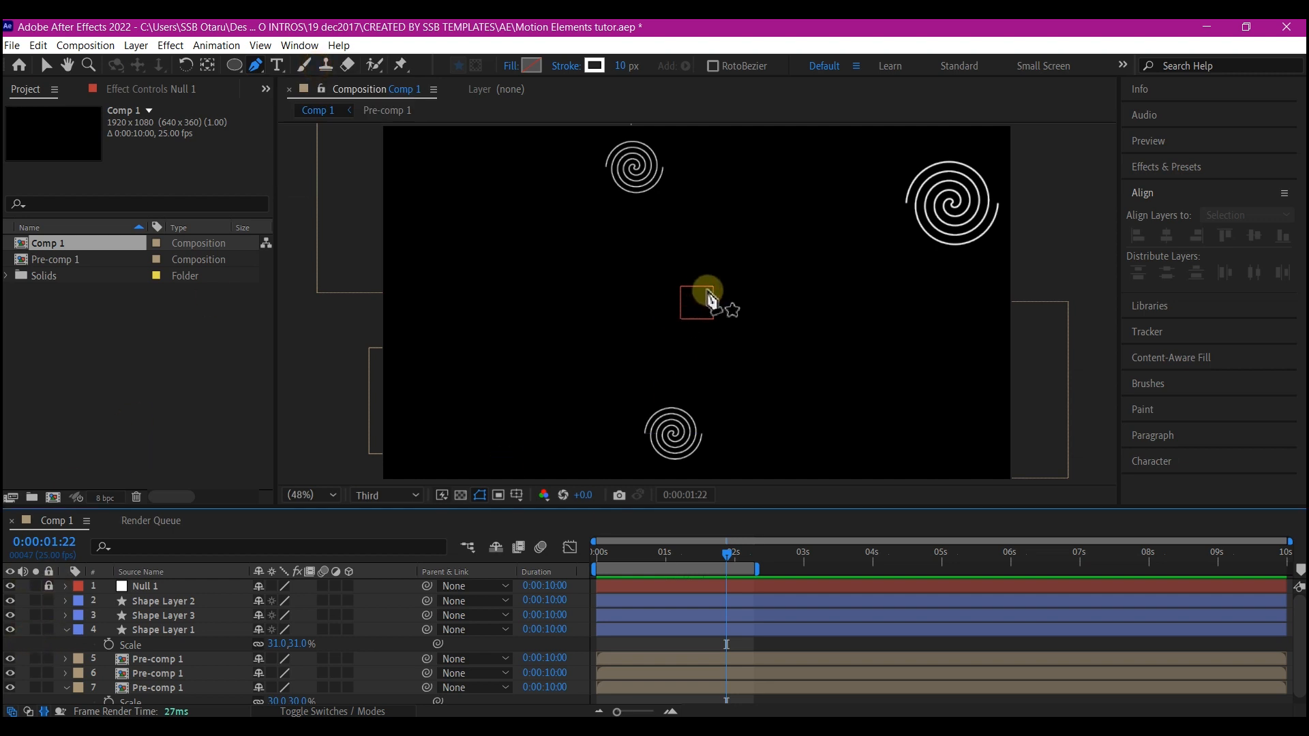
{"action": "left_click", "coordinate": [698, 305]}
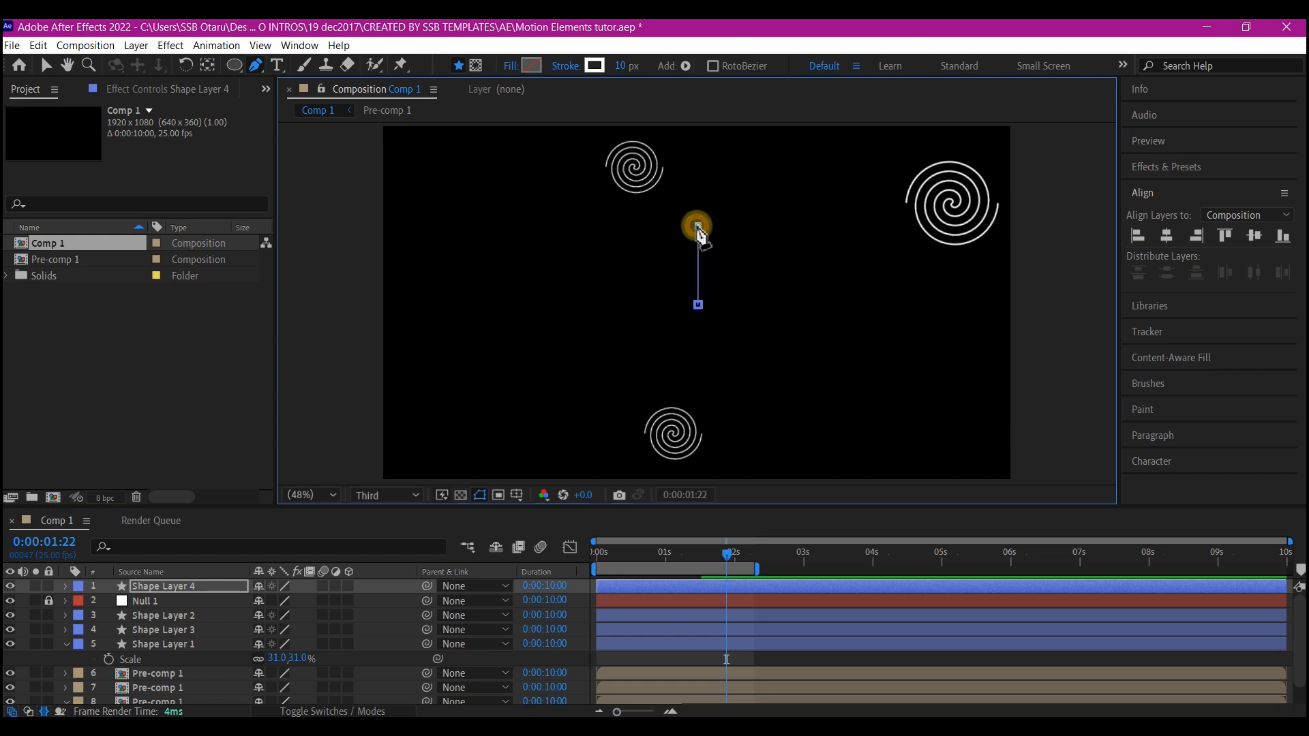
{"action": "key", "text": "v"}
Add a Repeater to the vertical line's shape layer.
{"action": "left_click", "coordinate": [62, 588]}
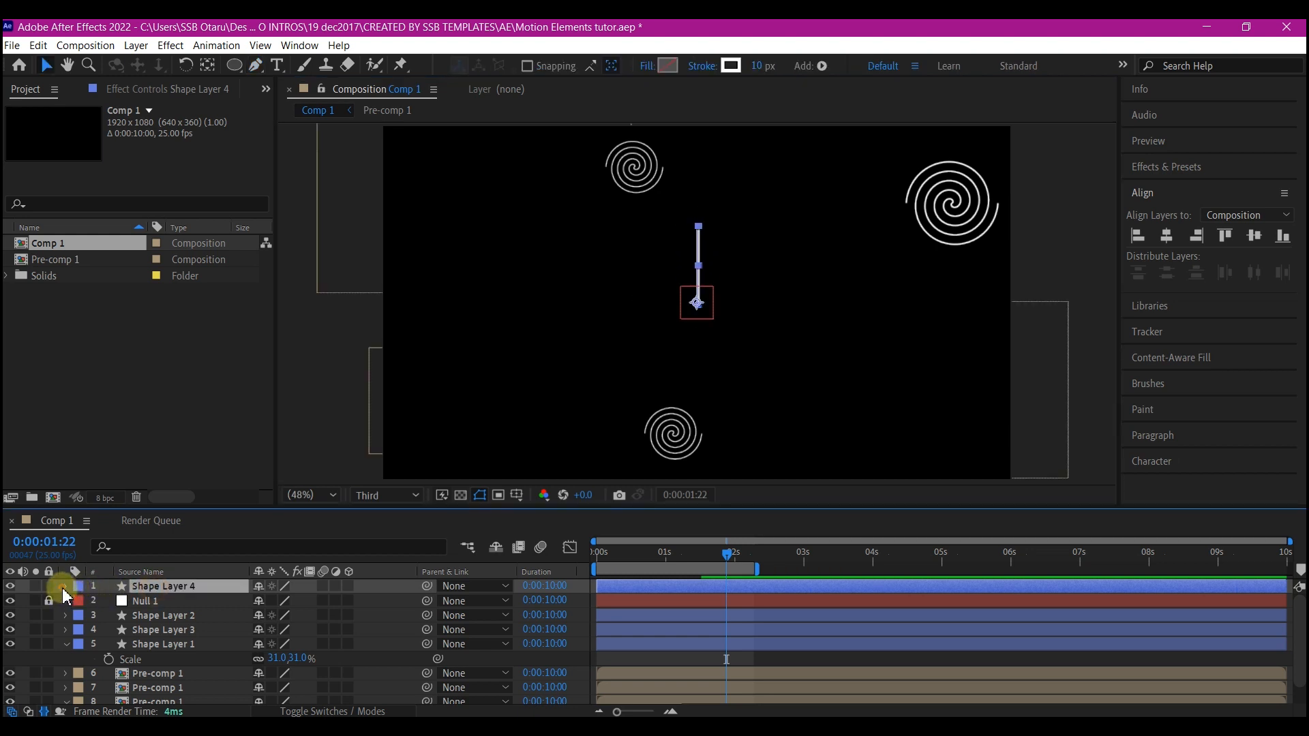
{"action": "left_click", "coordinate": [64, 587]}
{"action": "left_click", "coordinate": [407, 602]}
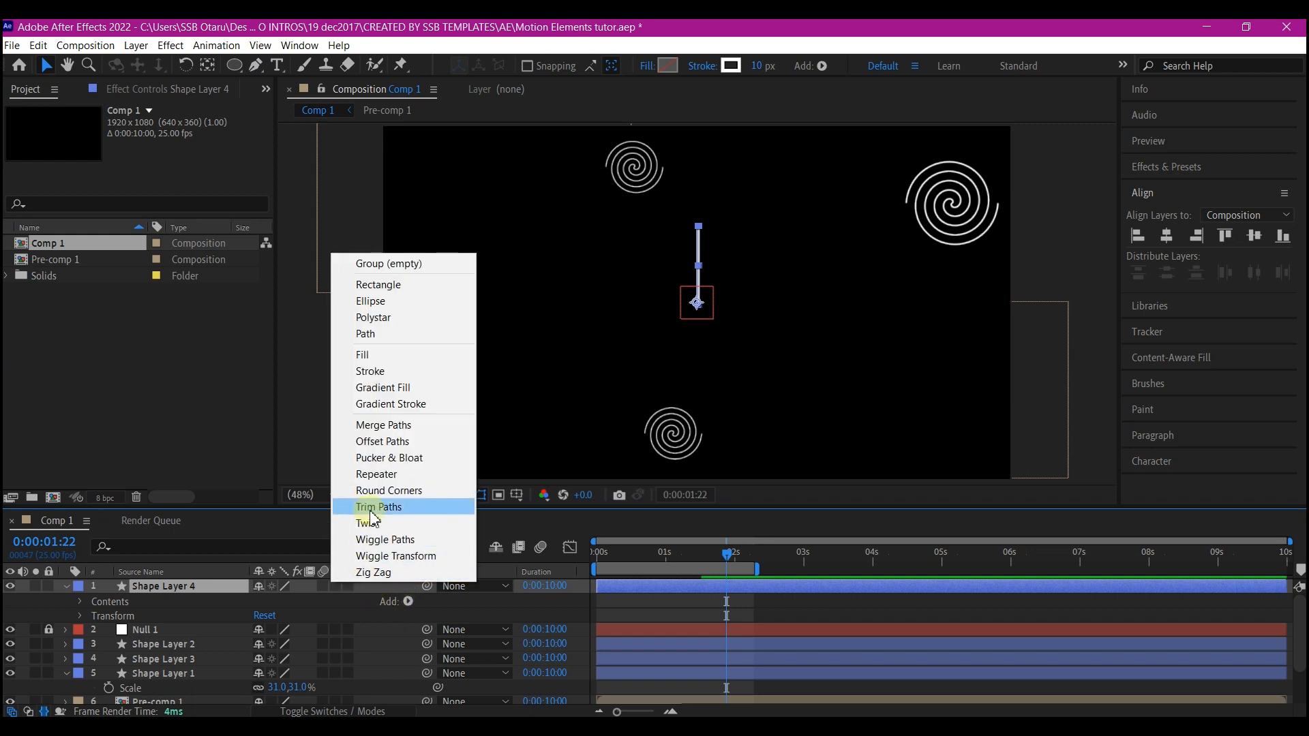
{"action": "left_click", "coordinate": [376, 474]}
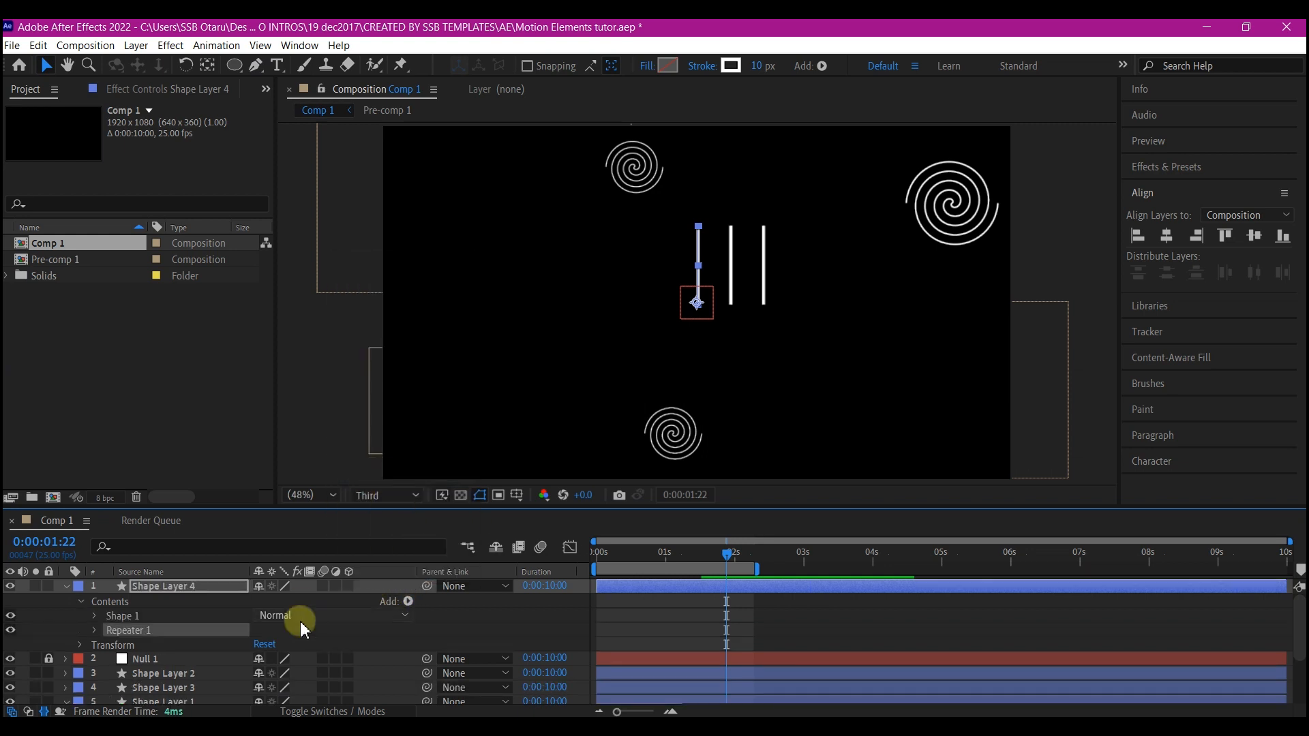
Set the Repeater's position to 0, 0, its rotation to 21° and its copies to 18 to form a radial burst of lines.
{"action": "left_click", "coordinate": [143, 635]}
{"action": "left_click", "coordinate": [97, 633]}
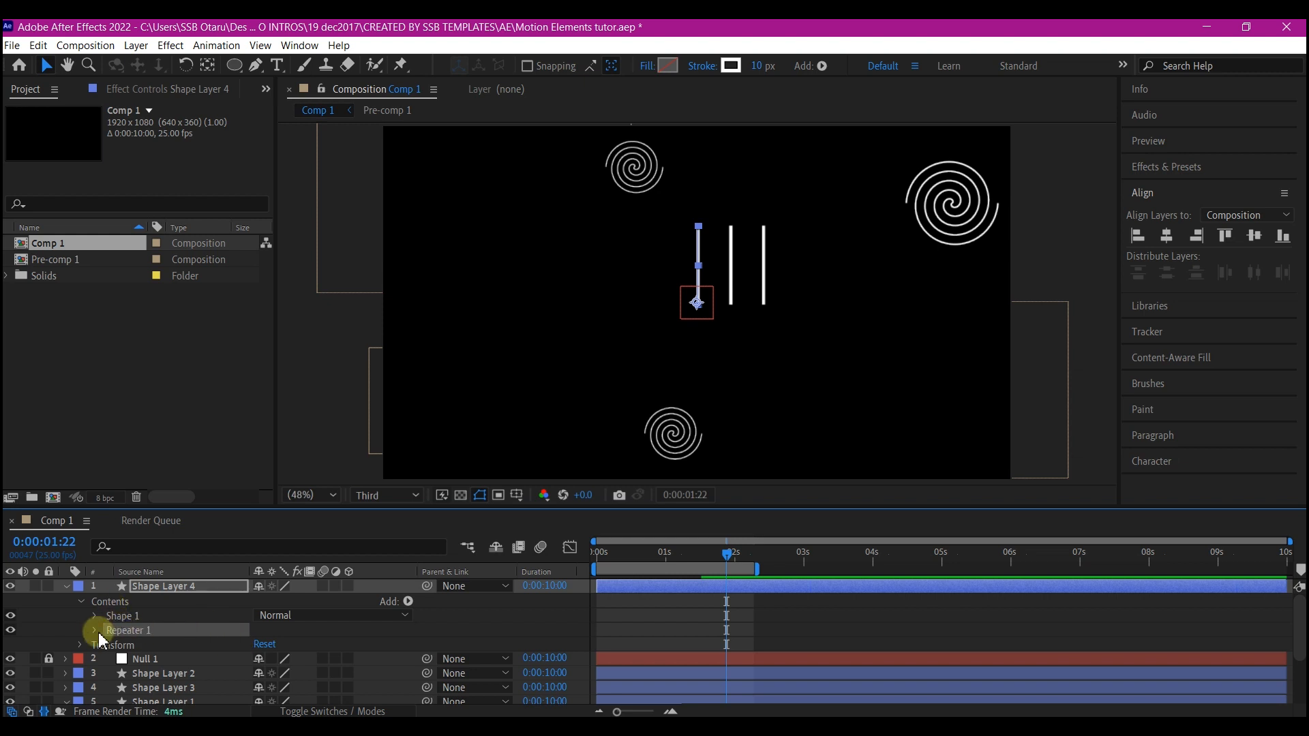
{"action": "scroll", "coordinate": [157, 659], "scroll_direction": "down", "scroll_amount": 1}
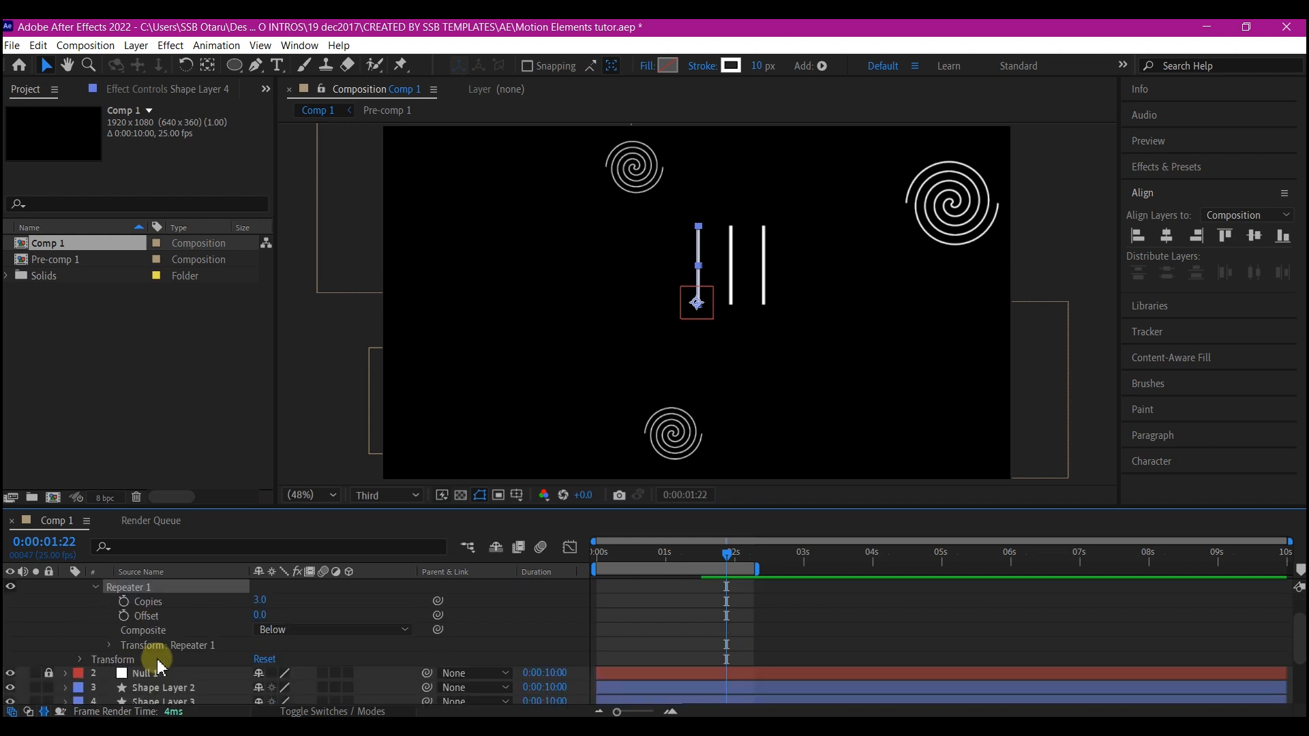
{"action": "left_click", "coordinate": [109, 645]}
{"action": "scroll", "coordinate": [114, 648], "scroll_direction": "down", "scroll_amount": 1}
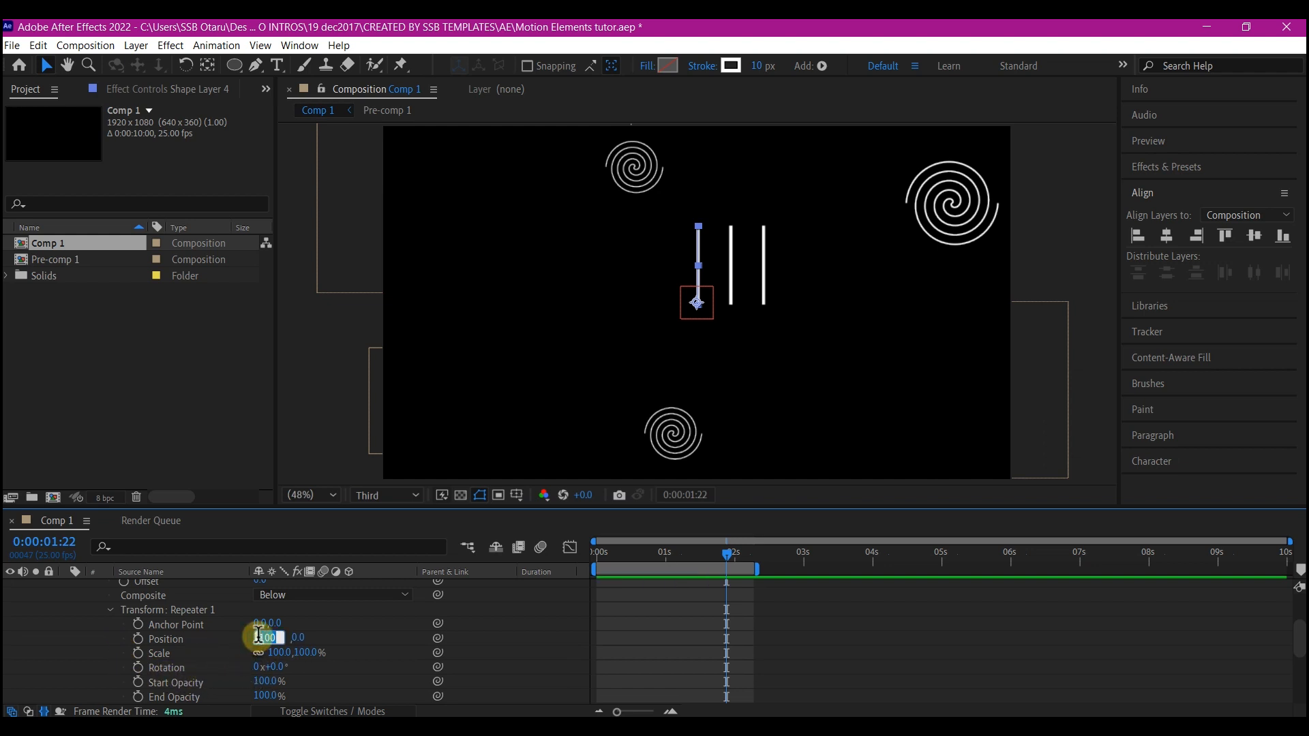
{"action": "key", "text": "Return"}
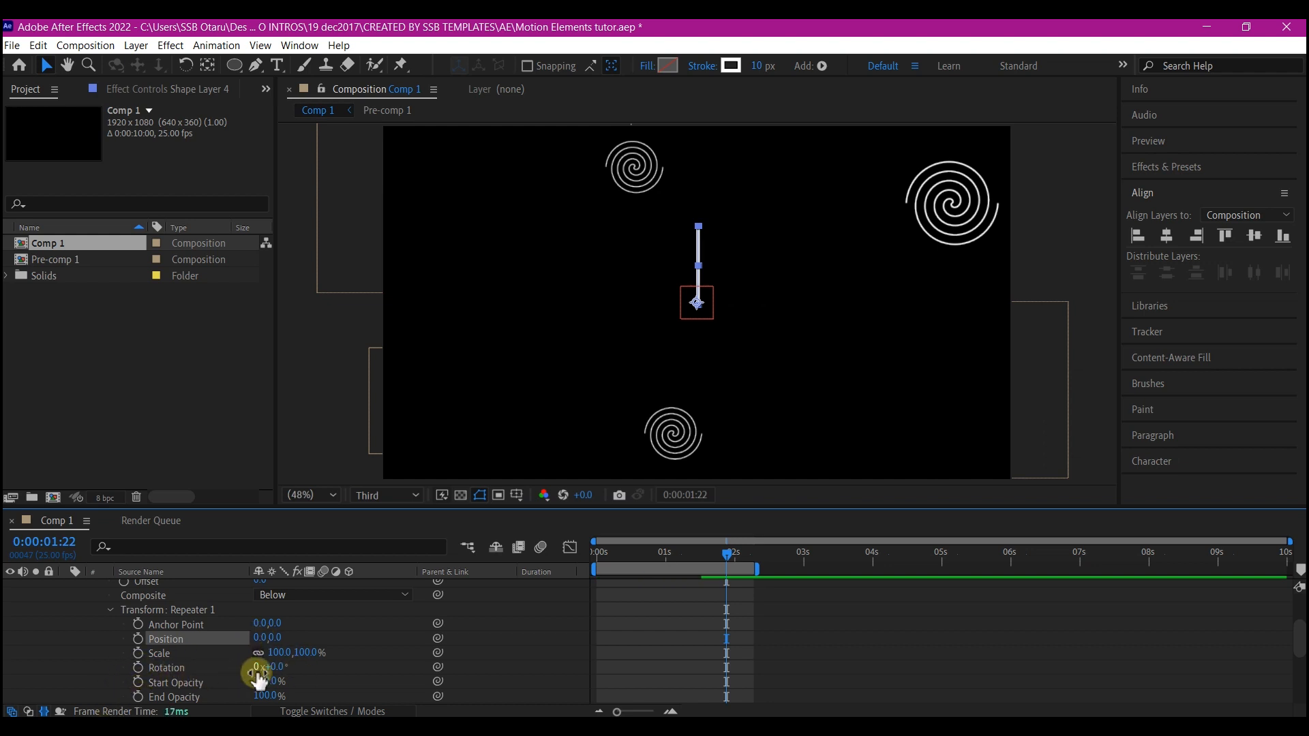
{"action": "left_click_drag", "start_coordinate": [273, 667], "coordinate": [367, 716]}
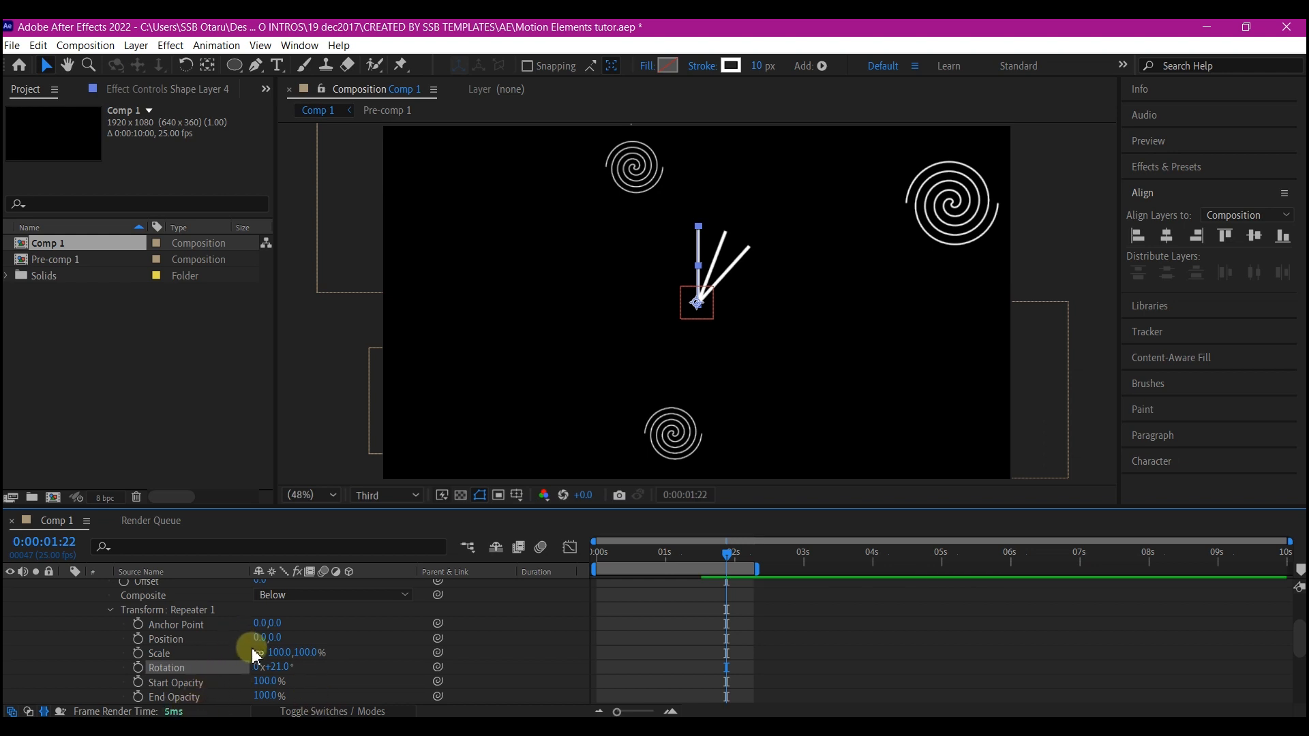
{"action": "scroll", "coordinate": [211, 651], "scroll_direction": "up", "scroll_amount": 2}
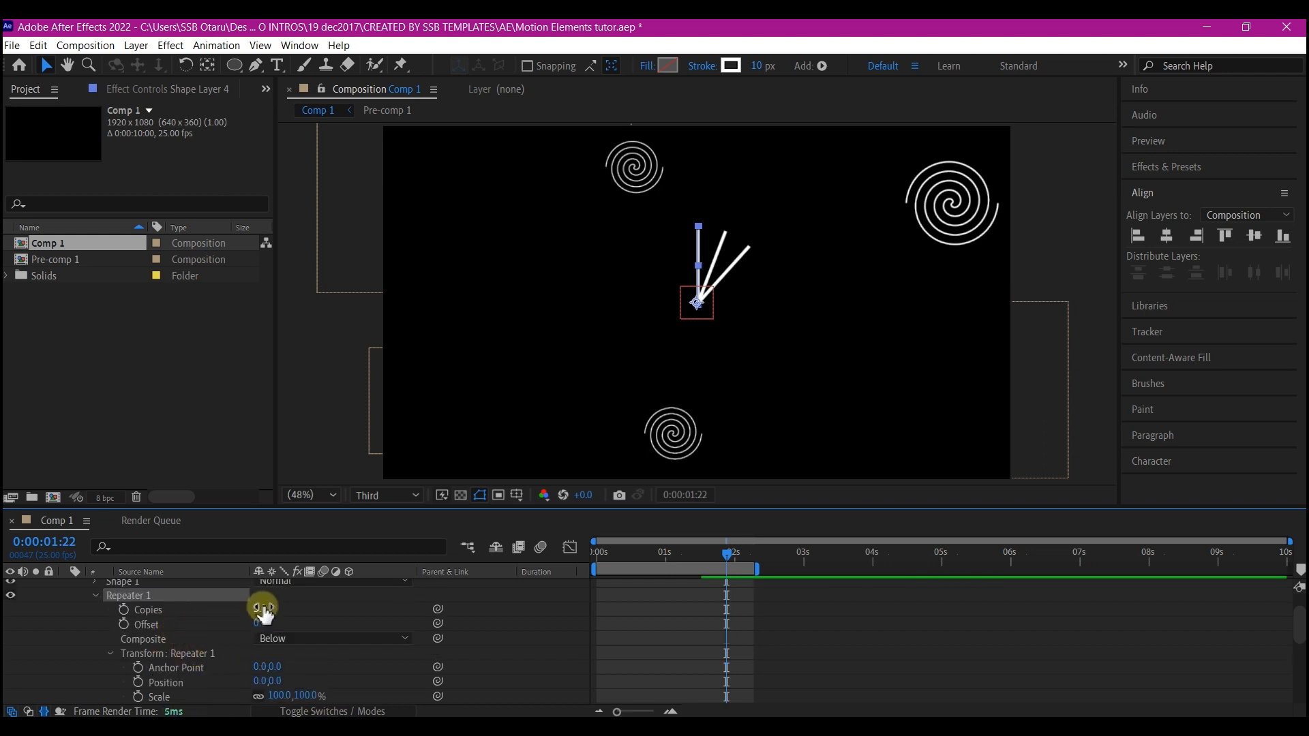
{"action": "left_click_drag", "start_coordinate": [258, 611], "coordinate": [270, 610]}
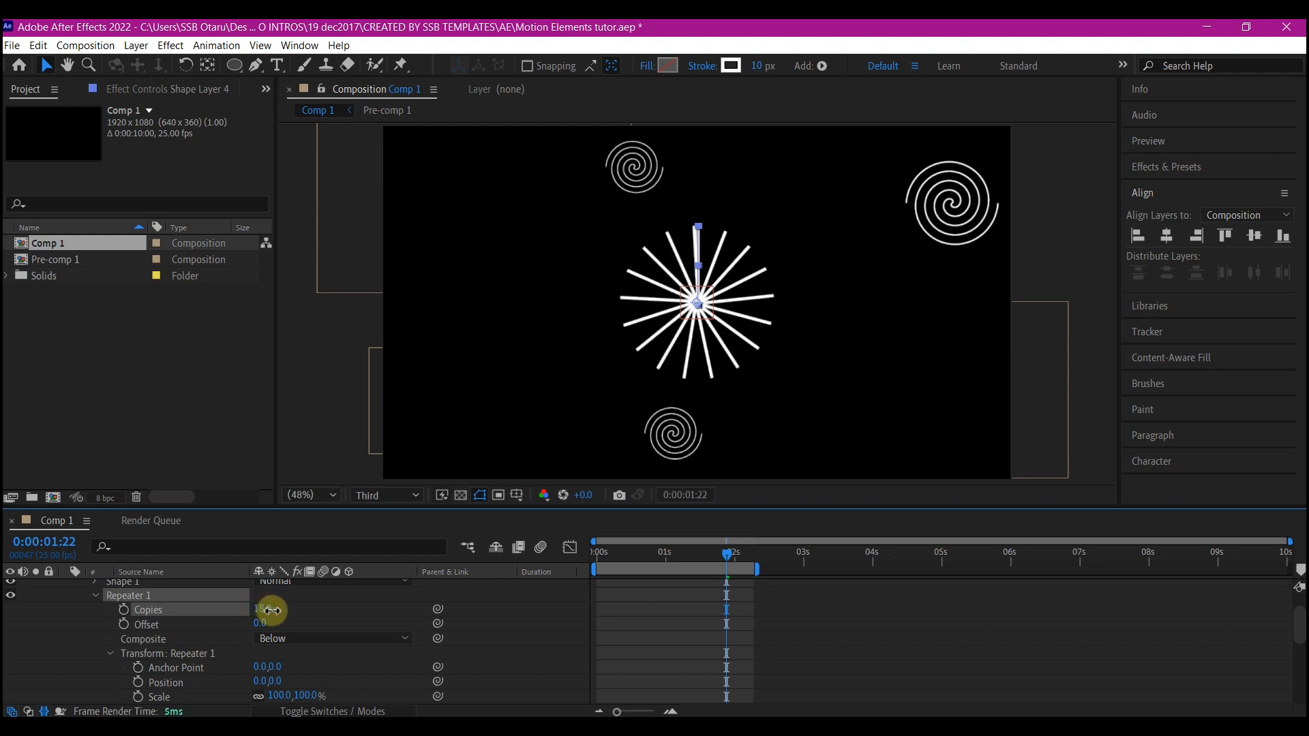
Add Trim Paths to the line burst and keyframe its End from 0% at the start to 100% at 0:00:01:14.
{"action": "scroll", "coordinate": [153, 652], "scroll_direction": "up", "scroll_amount": 2}
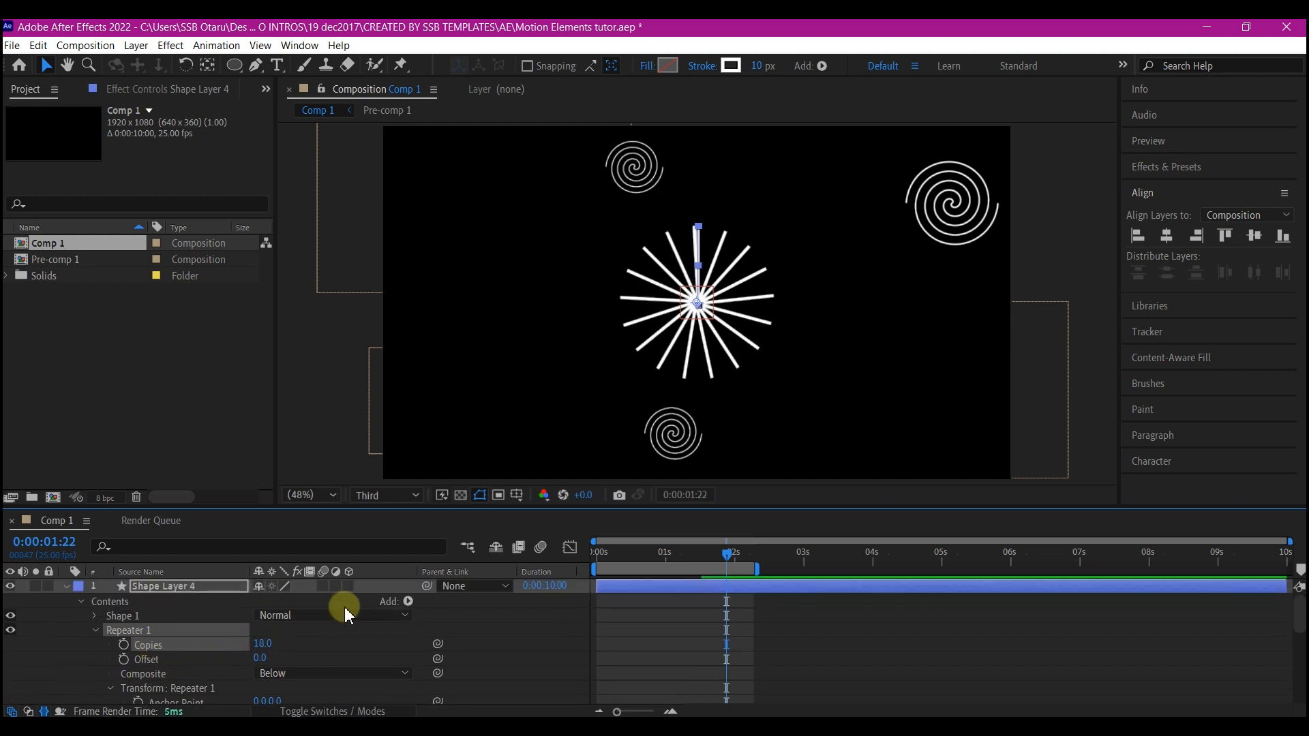
{"action": "left_click", "coordinate": [408, 602]}
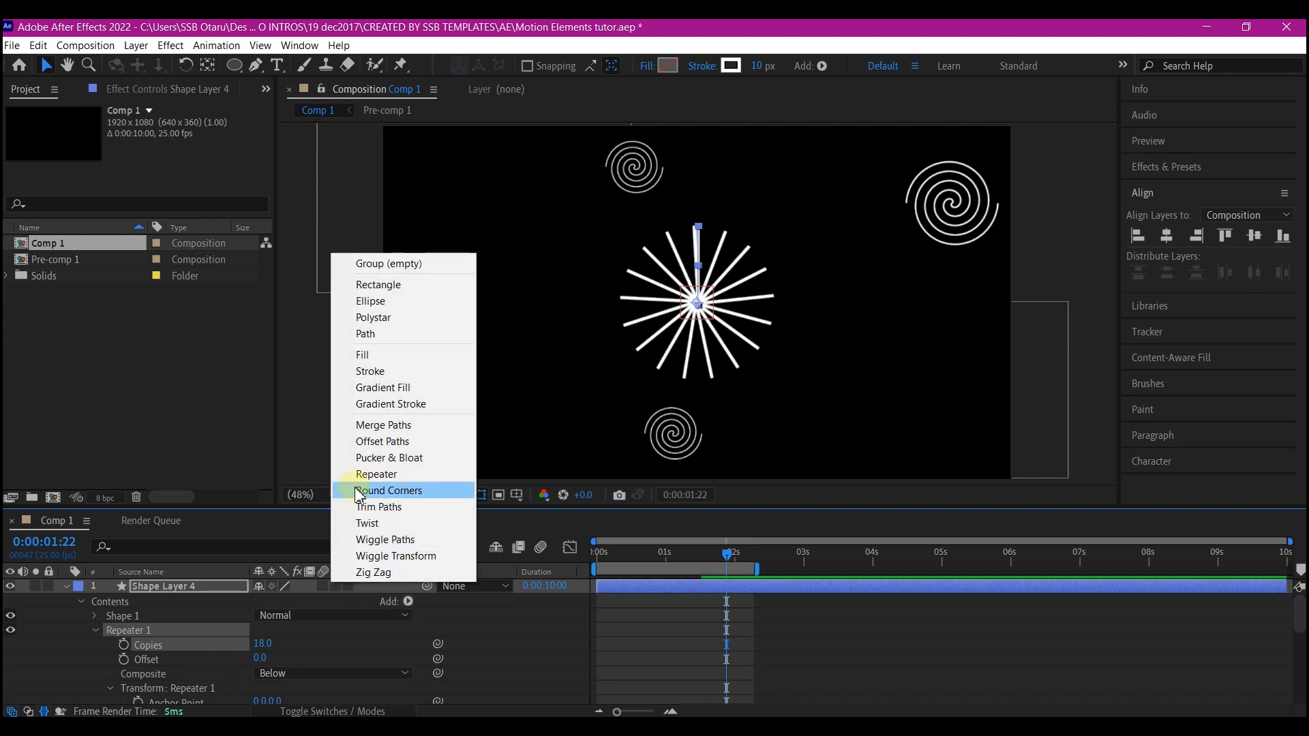
{"action": "left_click", "coordinate": [368, 507]}
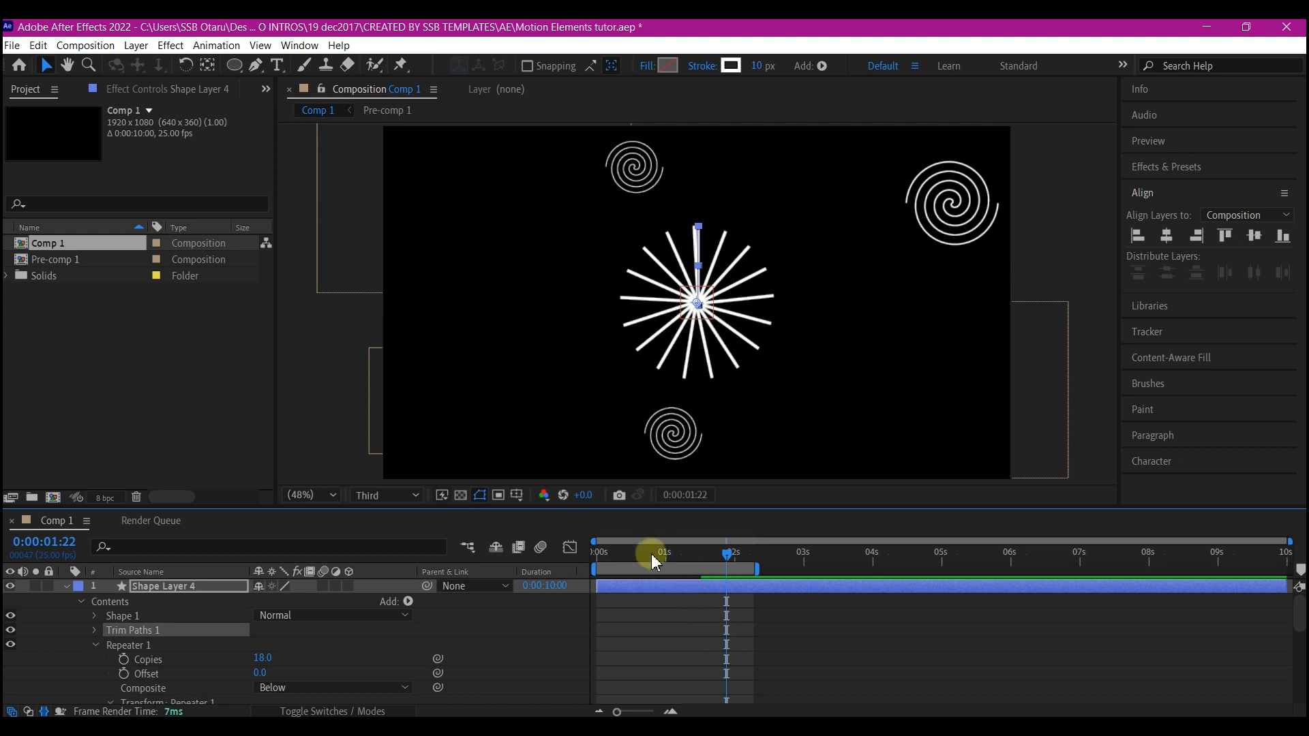
{"action": "left_click", "coordinate": [708, 556]}
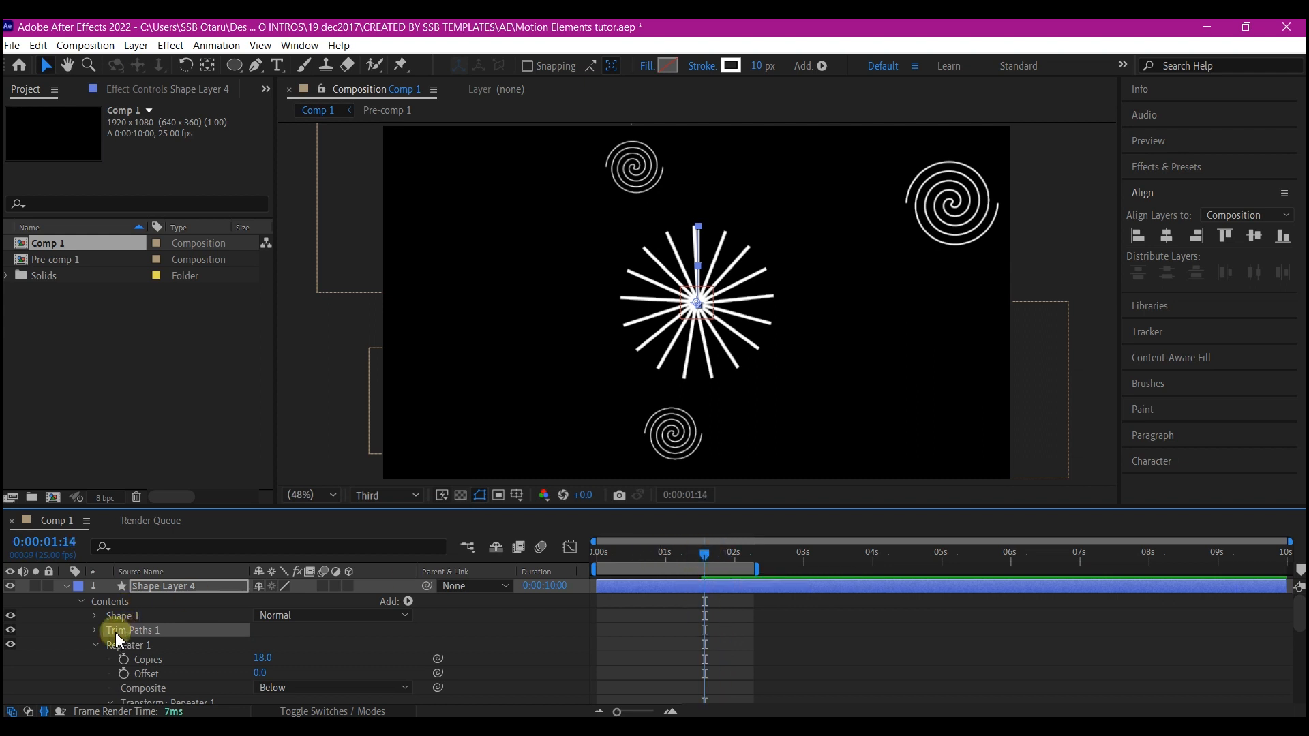
{"action": "left_click", "coordinate": [94, 632]}
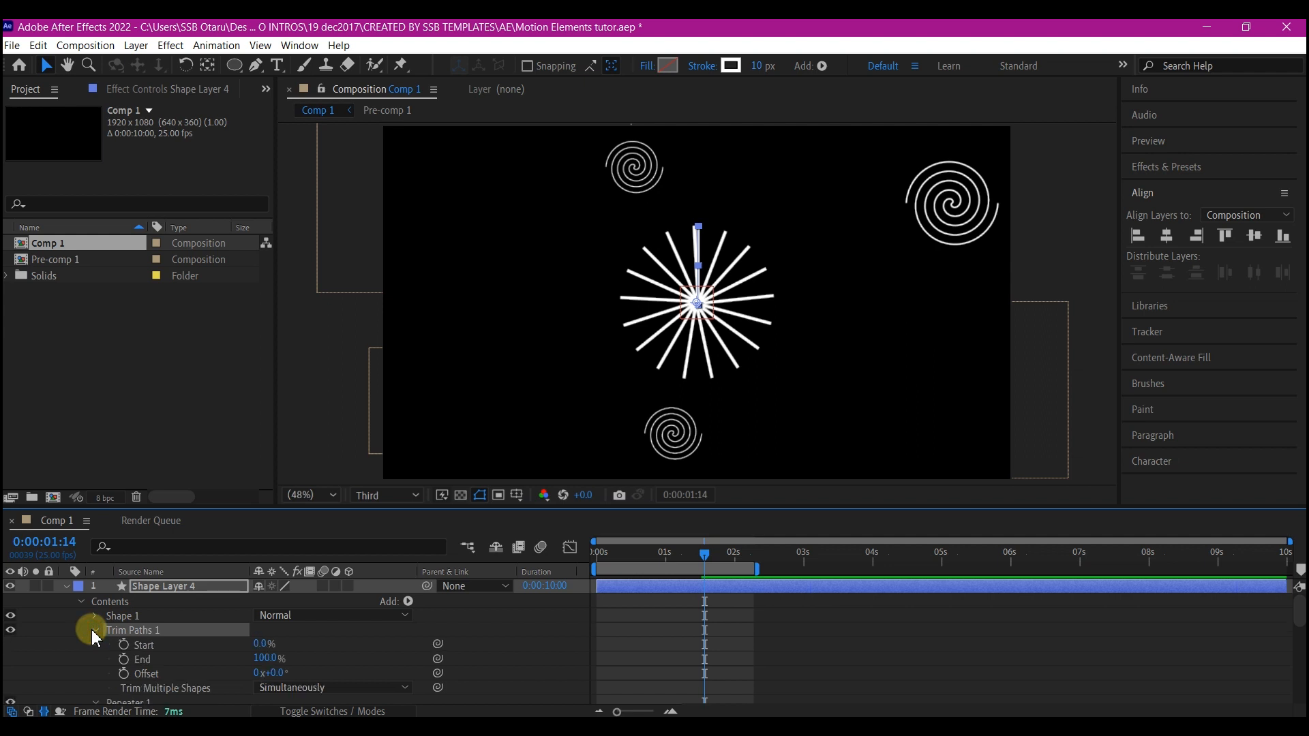
{"action": "left_click", "coordinate": [124, 661]}
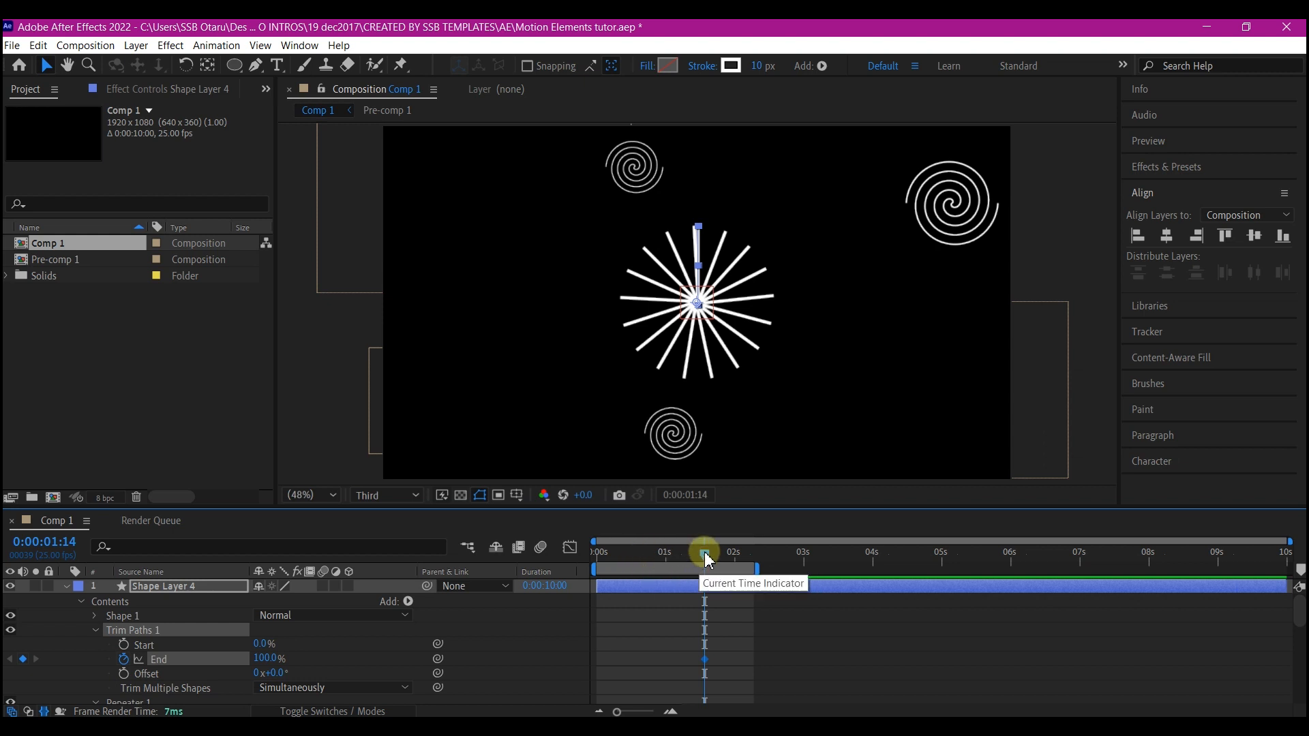
{"action": "left_click_drag", "start_coordinate": [704, 562], "coordinate": [584, 579]}
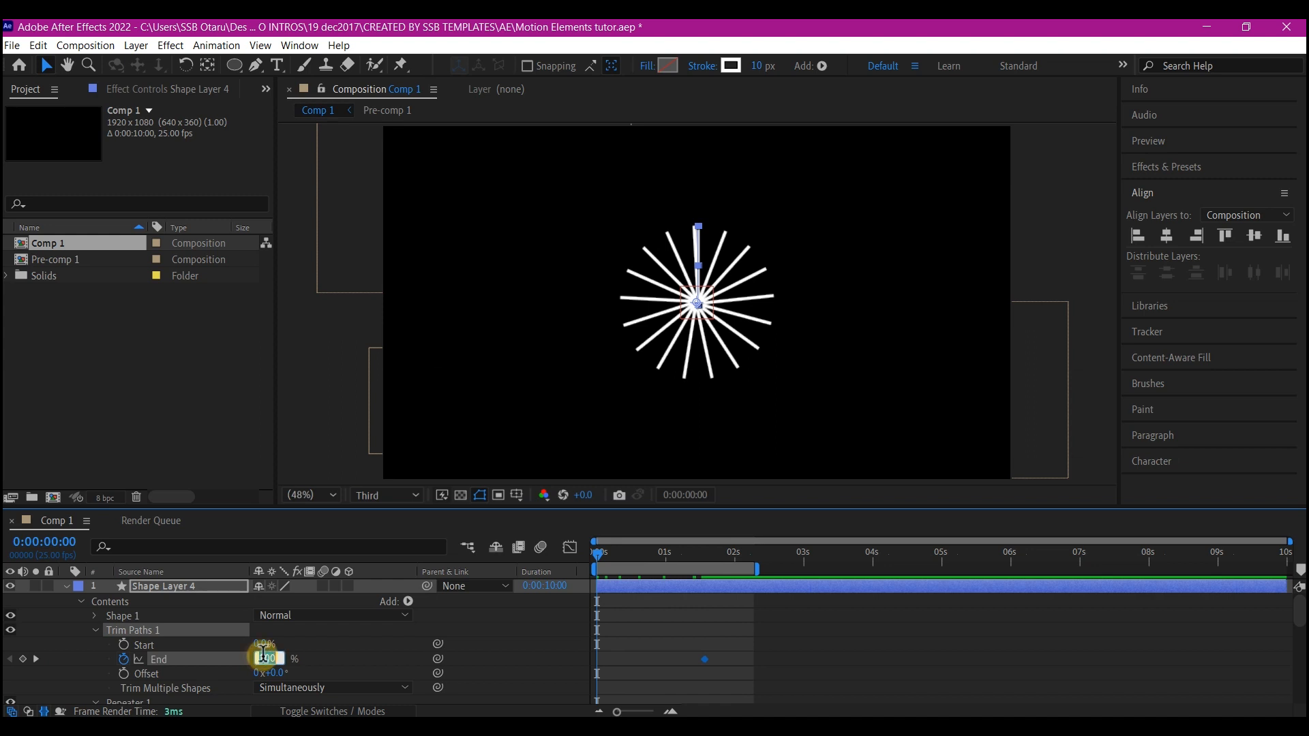
{"action": "left_click_drag", "start_coordinate": [264, 660], "coordinate": [233, 692]}
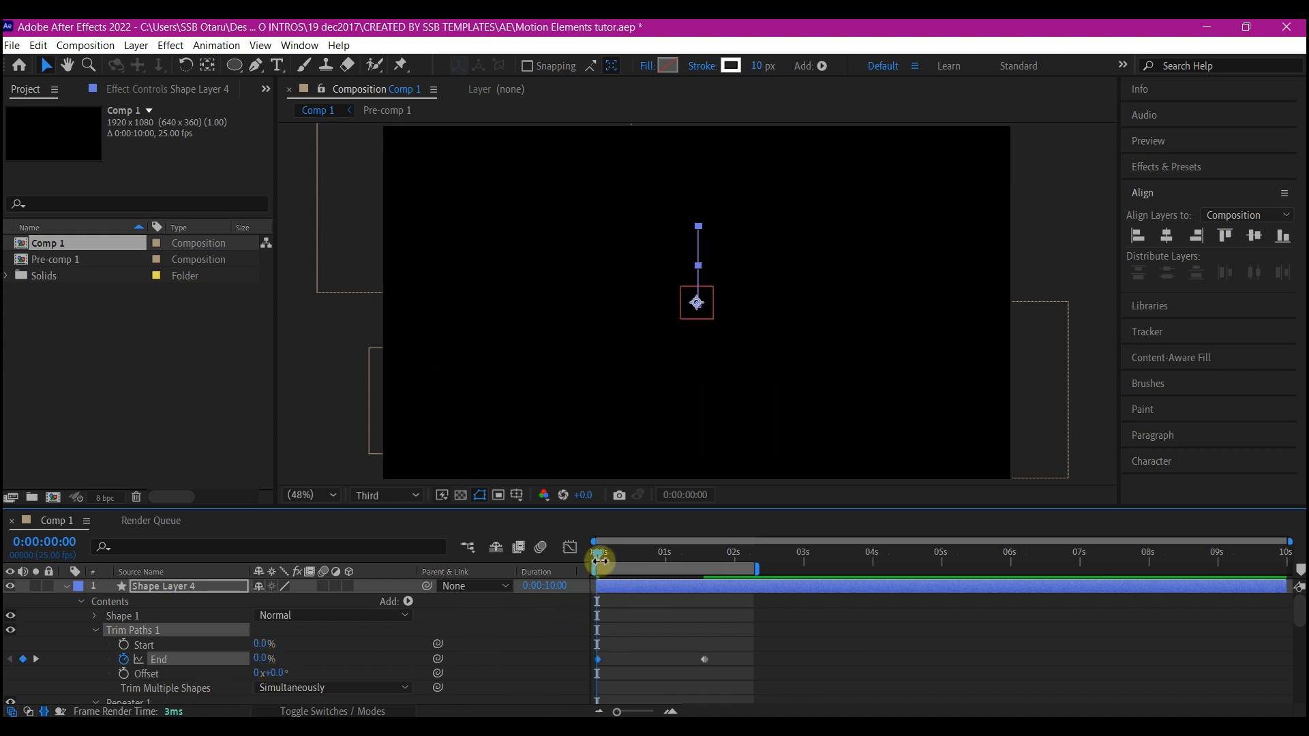
Keyframe the line burst's Trim Paths Start from 0% at 0:00:00:03 to 100% at 0:00:01:17.
{"action": "left_click_drag", "start_coordinate": [600, 562], "coordinate": [609, 568]}
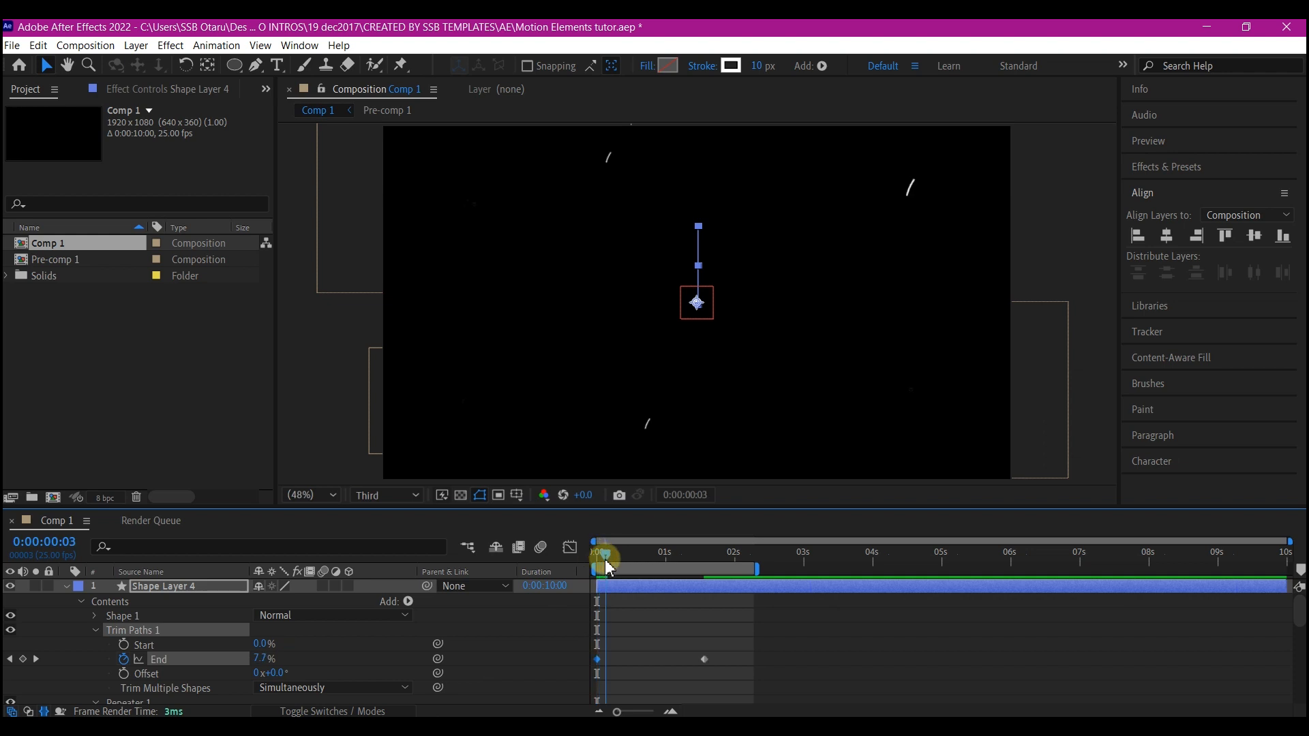
{"action": "left_click", "coordinate": [123, 645]}
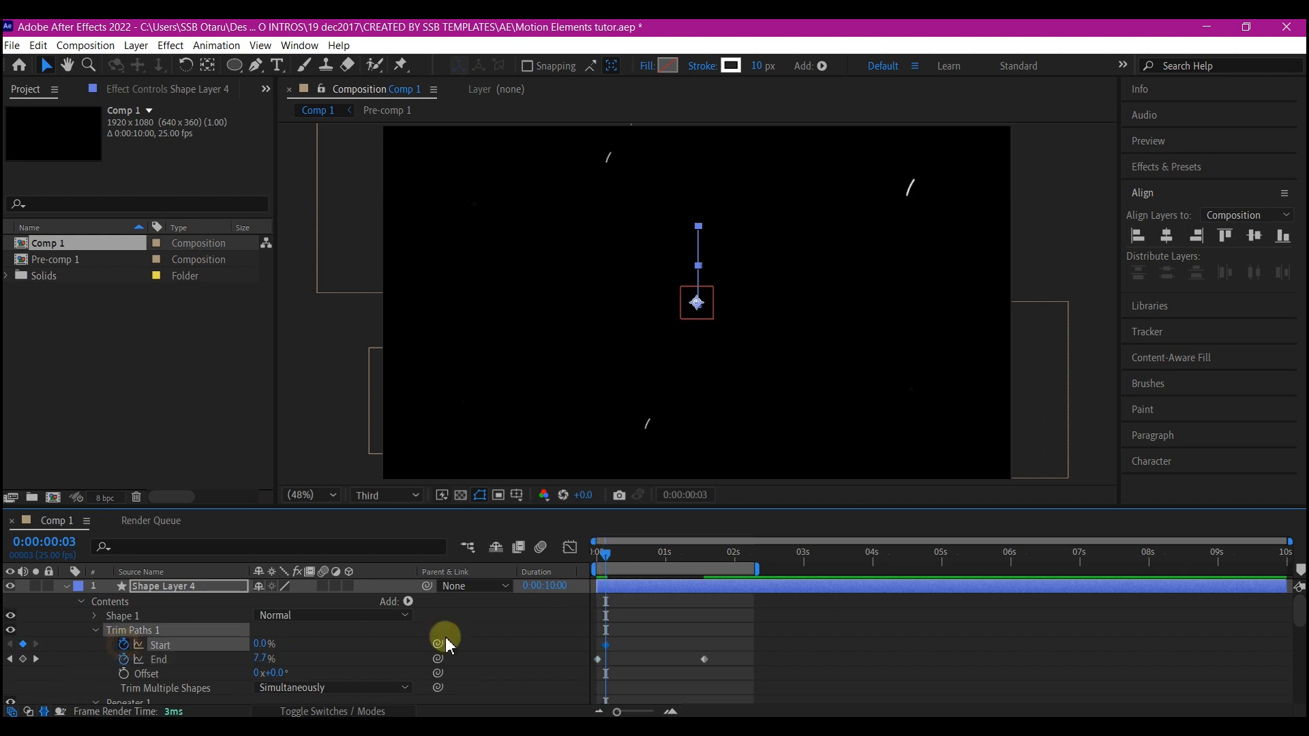
{"action": "left_click", "coordinate": [710, 557]}
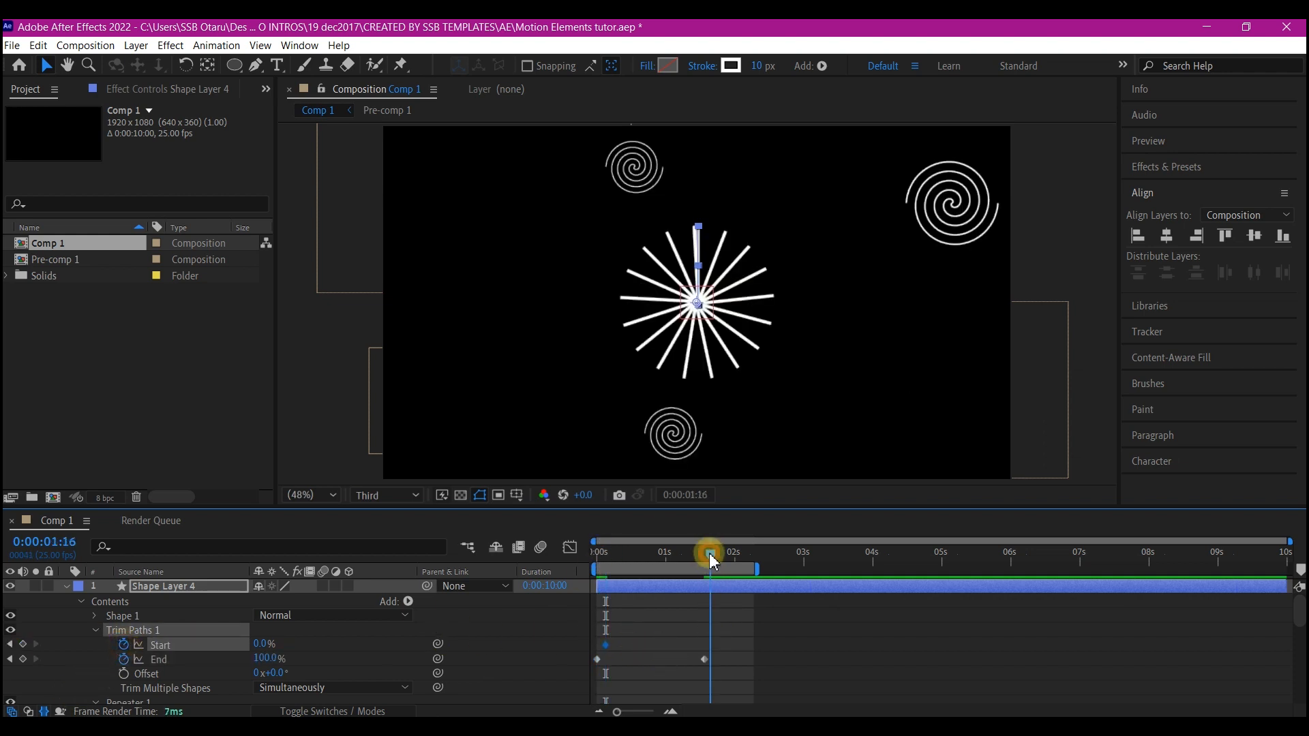
{"action": "left_click_drag", "start_coordinate": [711, 554], "coordinate": [713, 554]}
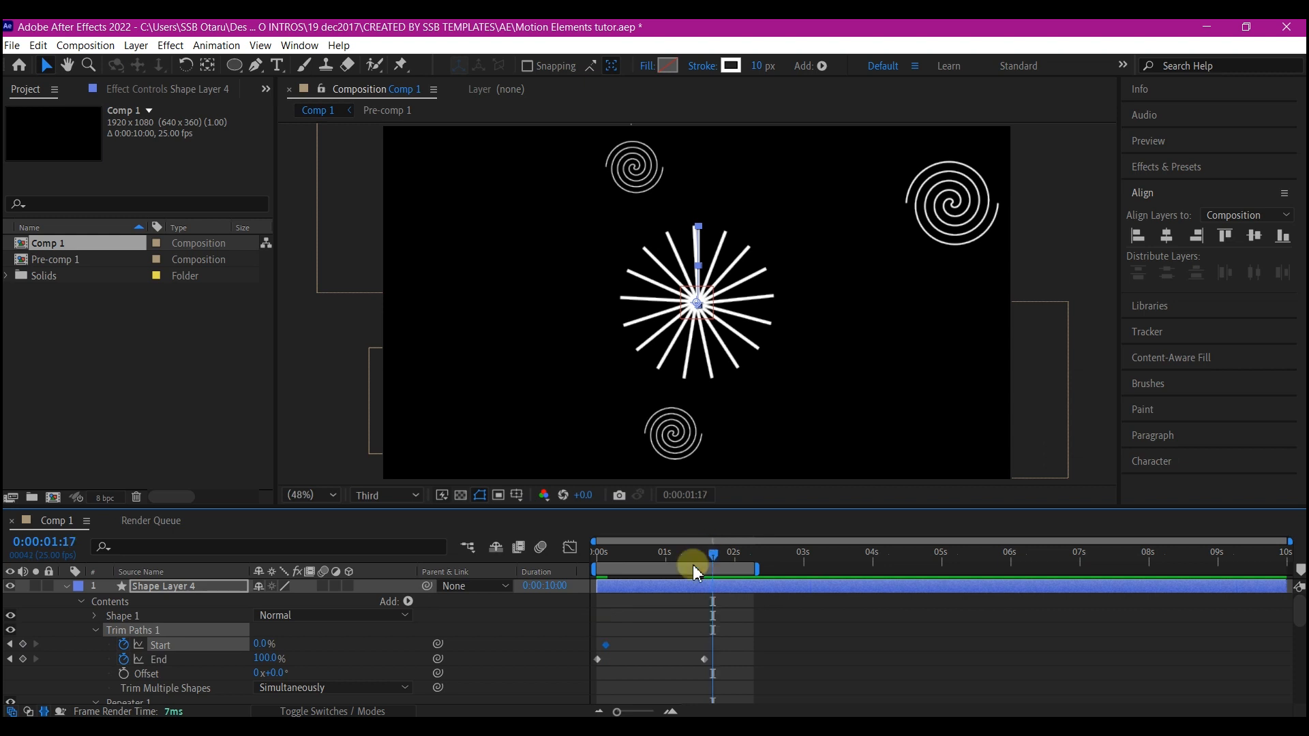
{"action": "left_click_drag", "start_coordinate": [262, 642], "coordinate": [550, 617]}
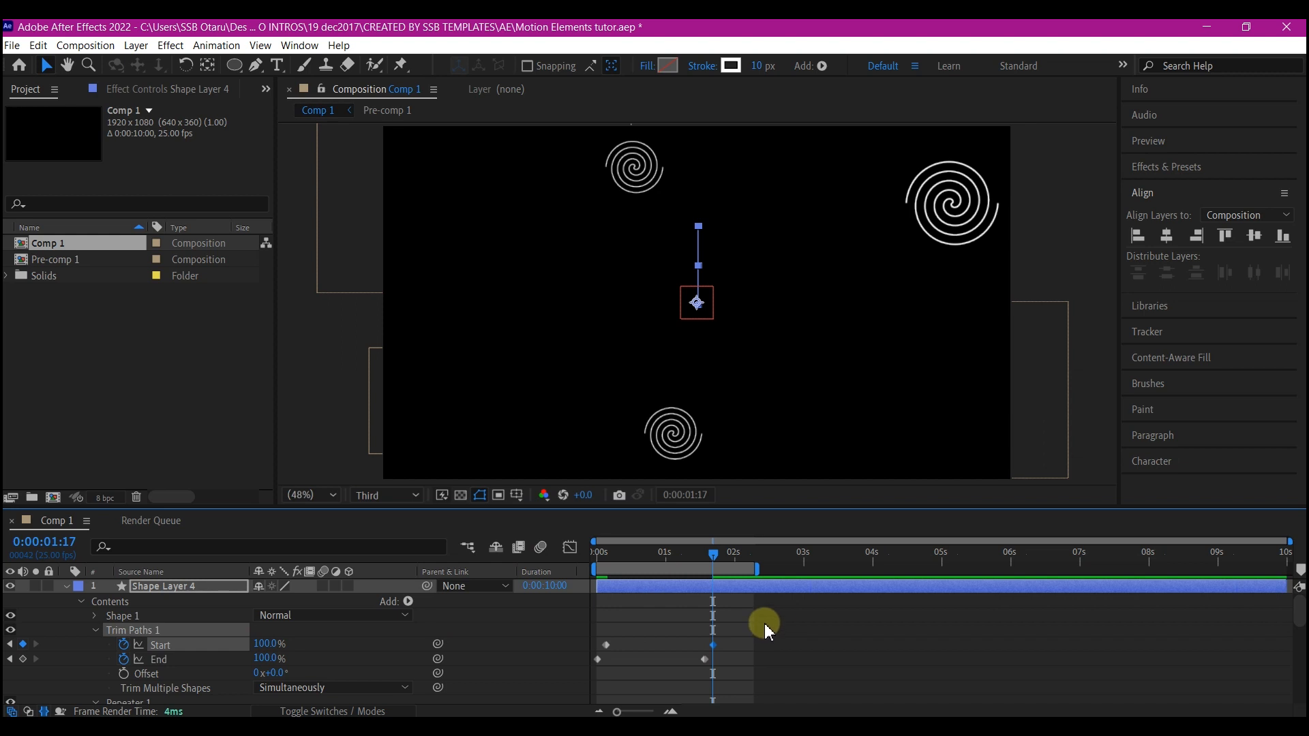
Apply Easy Ease to all four Start and End keyframes of the line burst's Trim Paths.
{"action": "left_click_drag", "start_coordinate": [764, 619], "coordinate": [569, 693]}
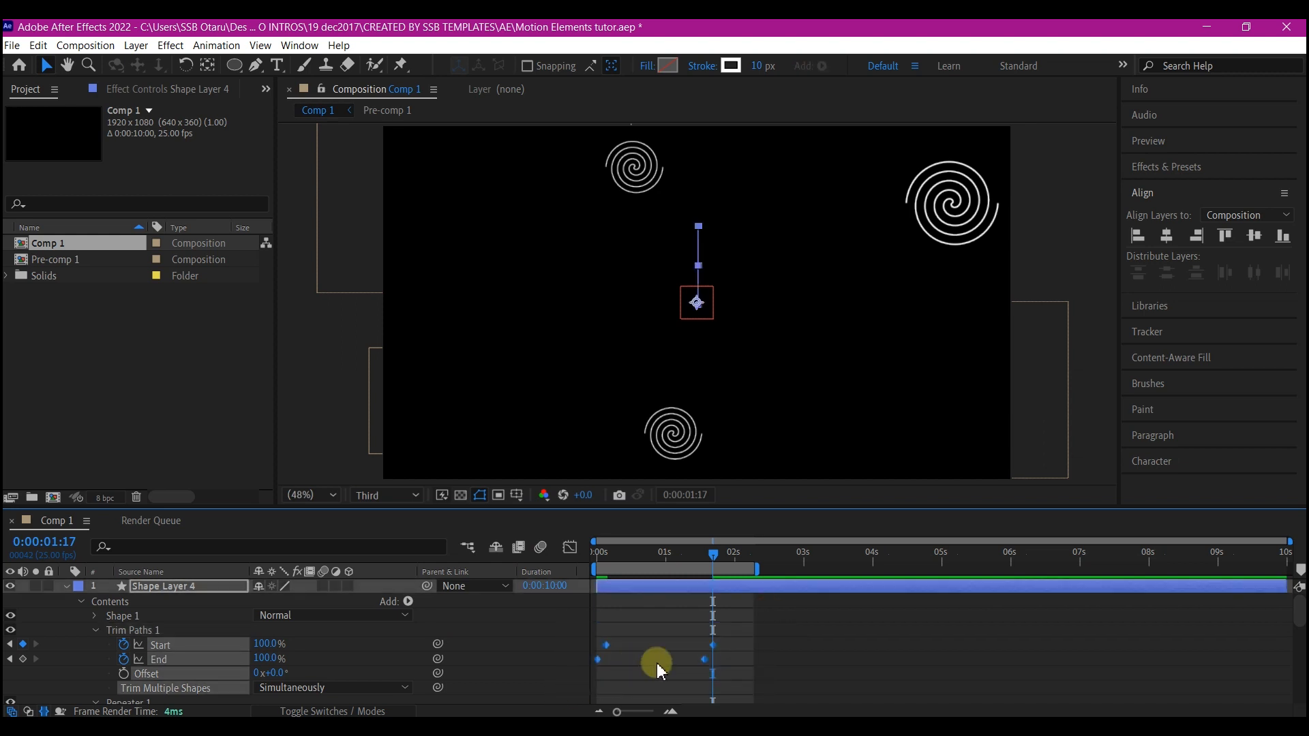
{"action": "right_click", "coordinate": [705, 660]}
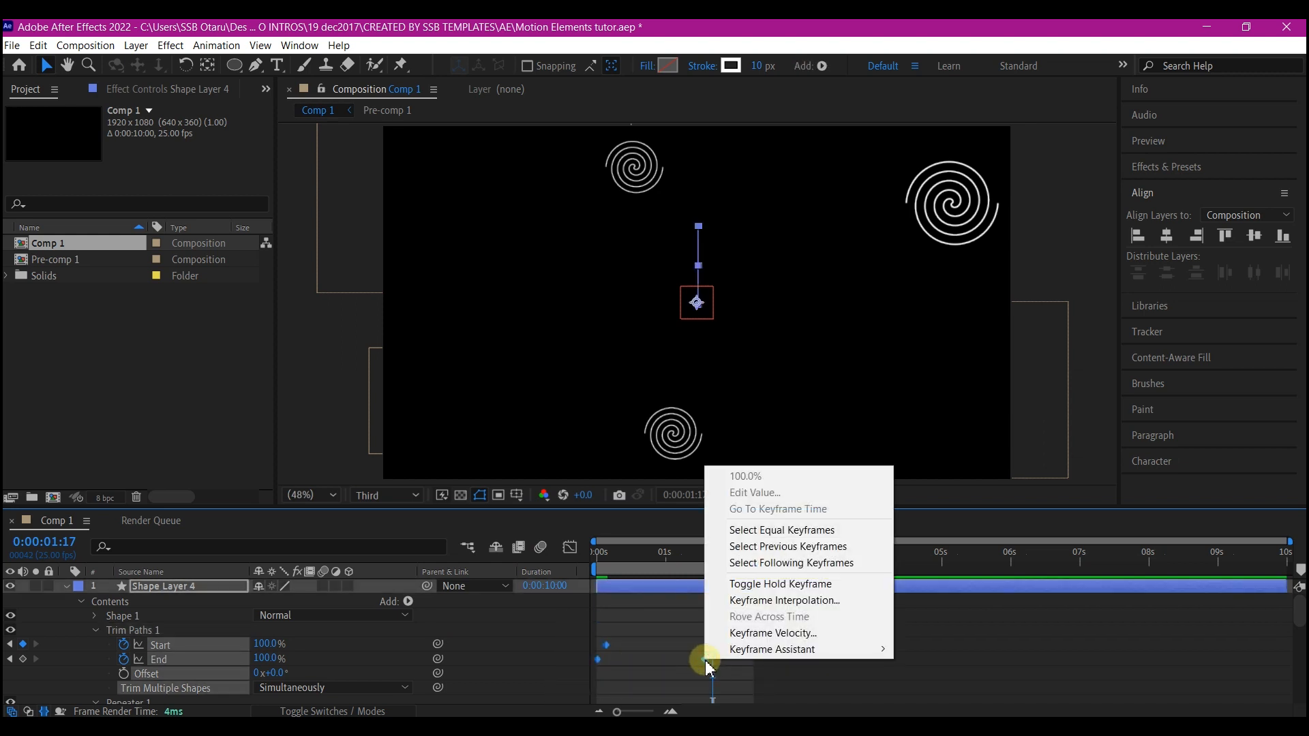
{"action": "mouse_move", "coordinate": [851, 649]}
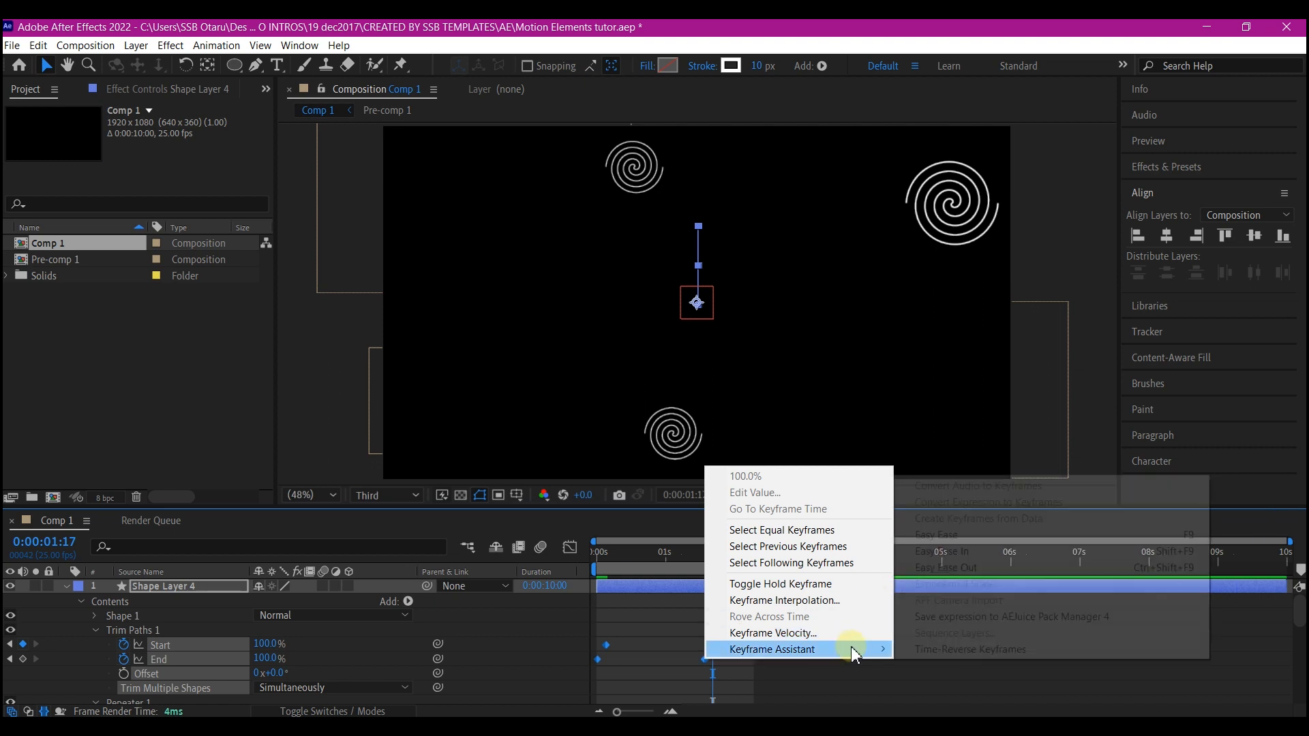
{"action": "left_click", "coordinate": [946, 539]}
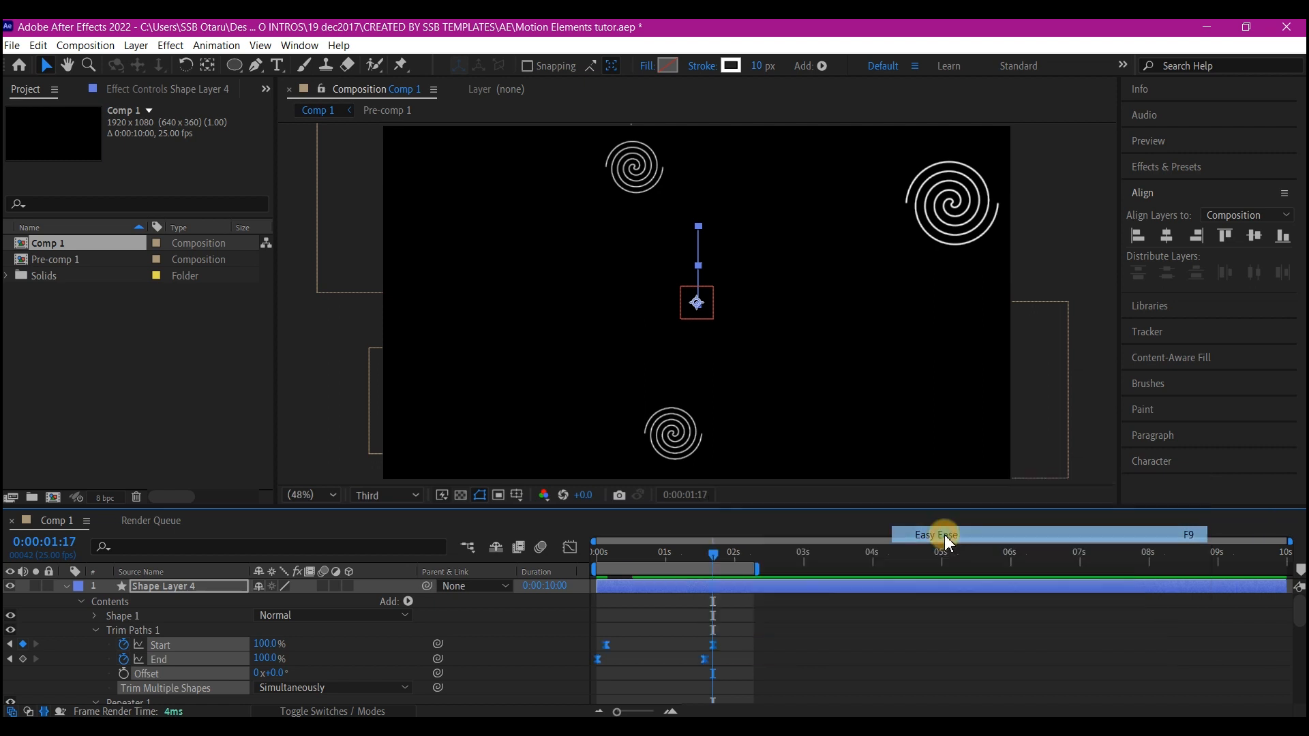
Reshape the speed graph of the final Start and End keyframes to peak early and ease out slowly, and preview the burst.
{"action": "left_click_drag", "start_coordinate": [726, 630], "coordinate": [684, 678]}
{"action": "left_click", "coordinate": [570, 547]}
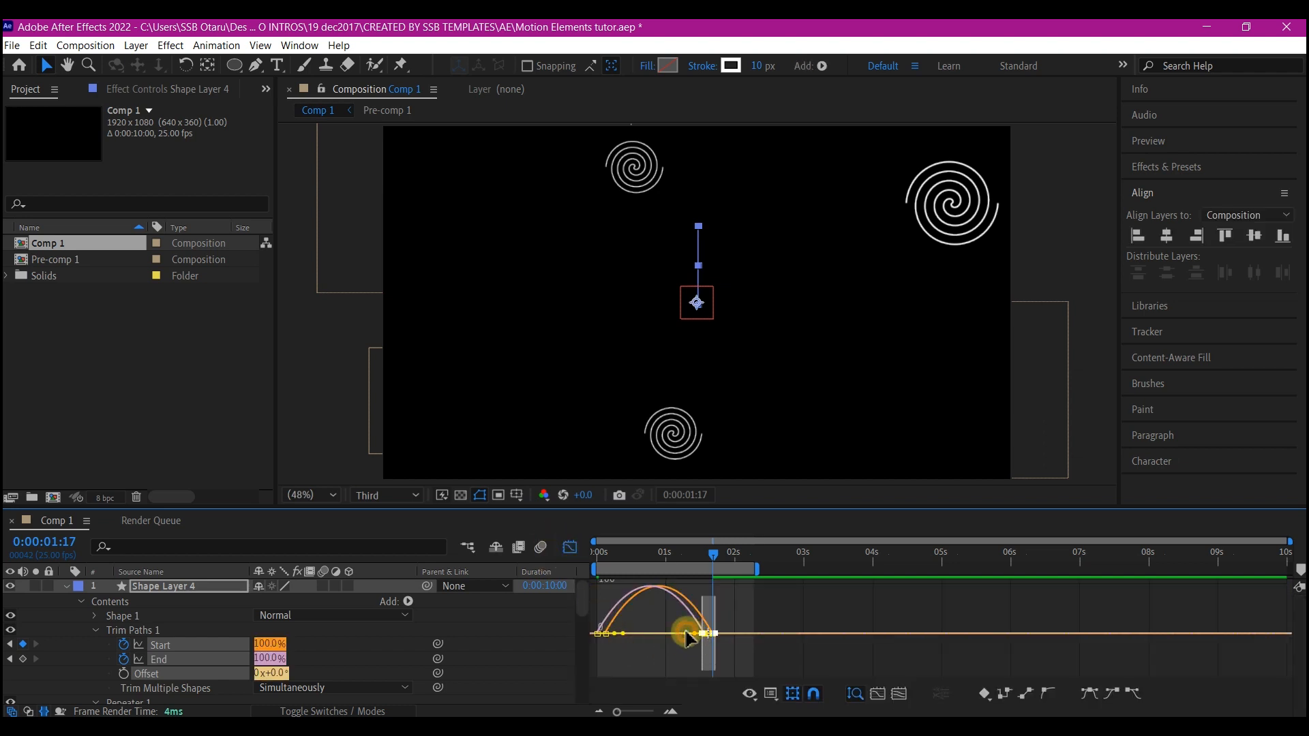
{"action": "left_click_drag", "start_coordinate": [687, 638], "coordinate": [670, 660]}
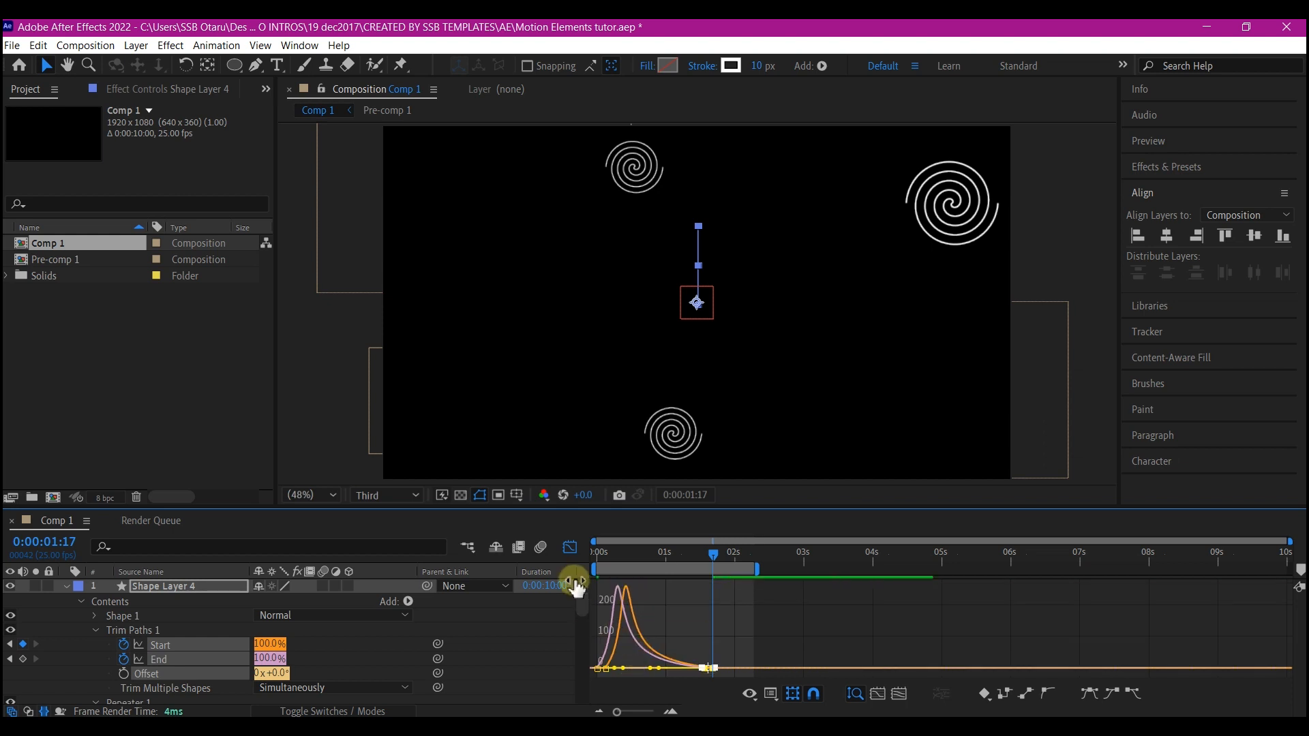
{"action": "left_click", "coordinate": [570, 548]}
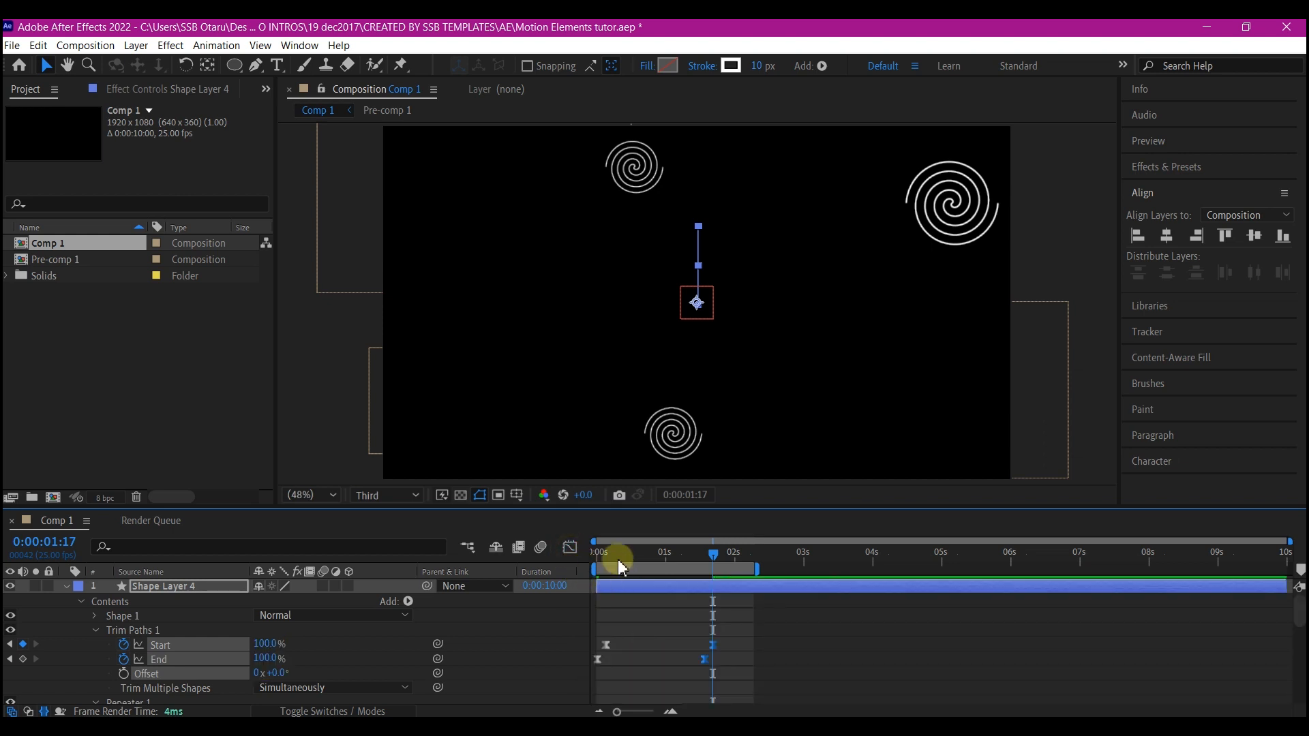
{"action": "left_click_drag", "start_coordinate": [618, 569], "coordinate": [573, 570]}
{"action": "key", "text": "space"}
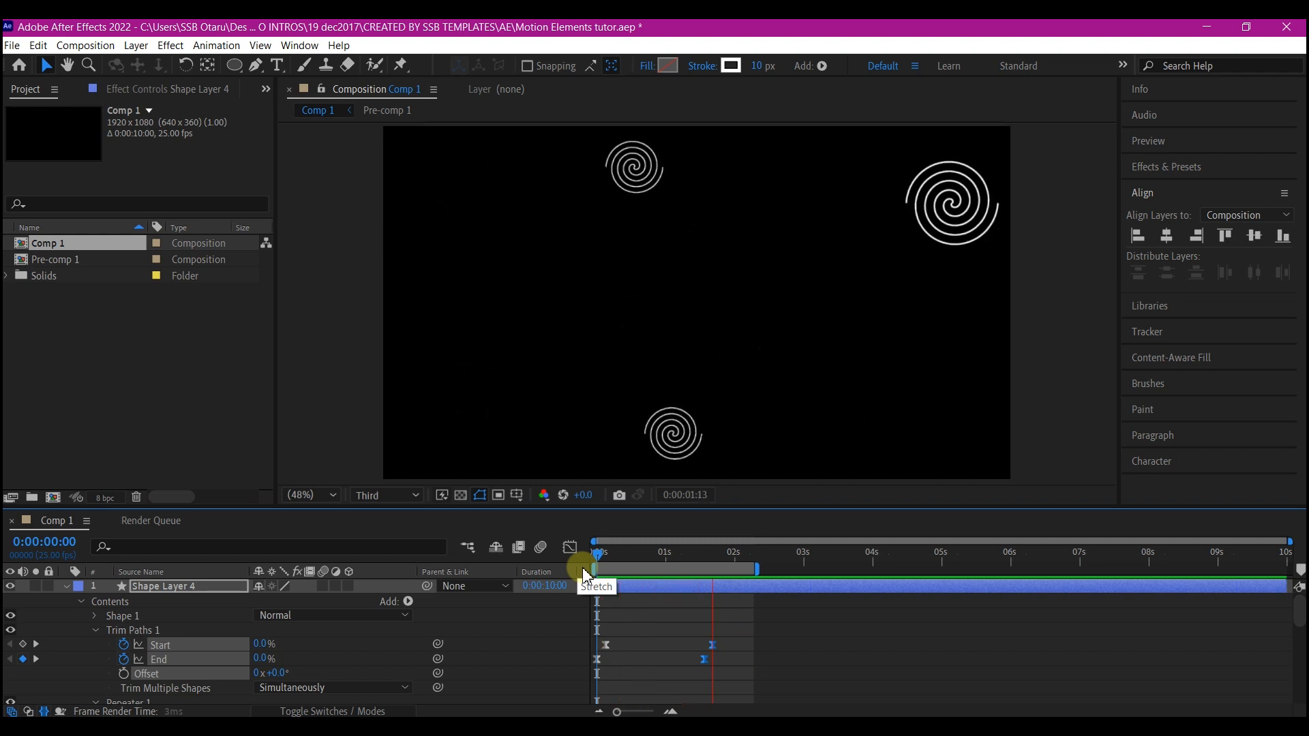
{"action": "key", "text": "space"}
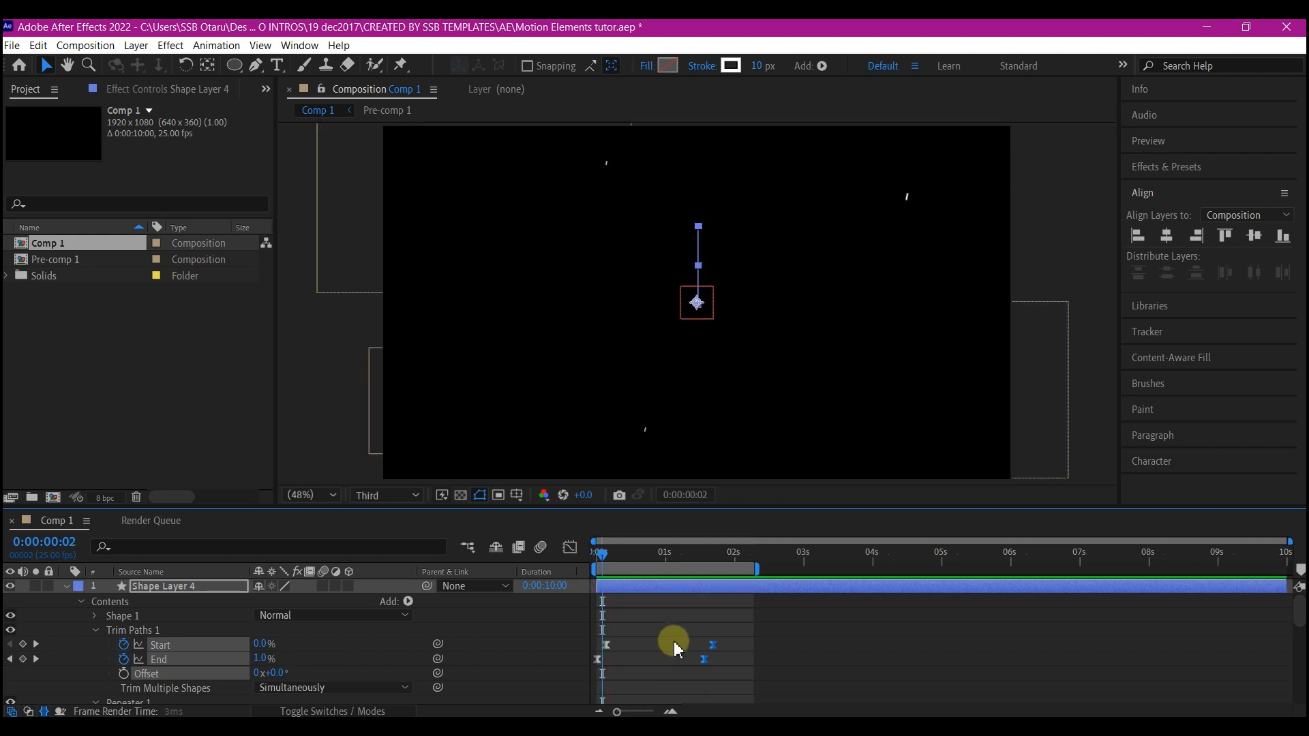
Try delaying both Trim Paths Start keyframes by a few frames to lengthen the lines, preview the burst and undo the shift.
{"action": "left_click", "coordinate": [748, 617]}
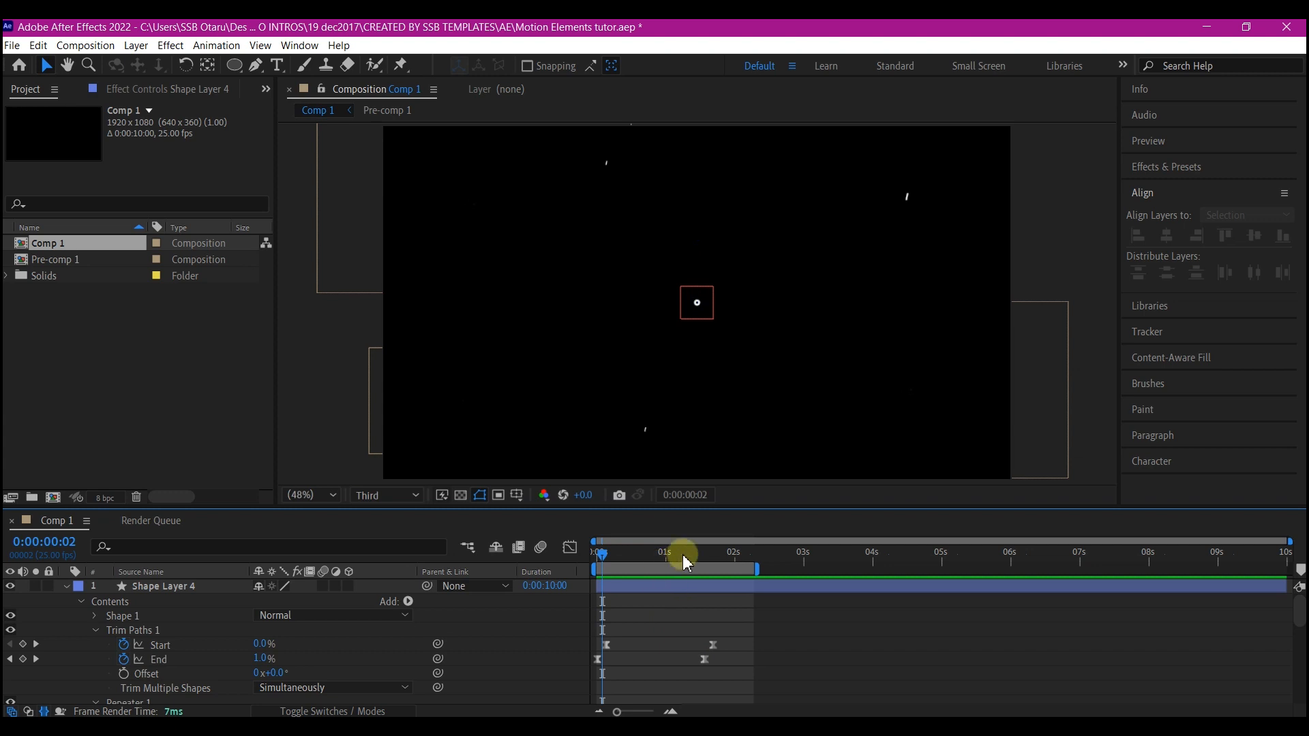
{"action": "left_click_drag", "start_coordinate": [688, 562], "coordinate": [634, 558]}
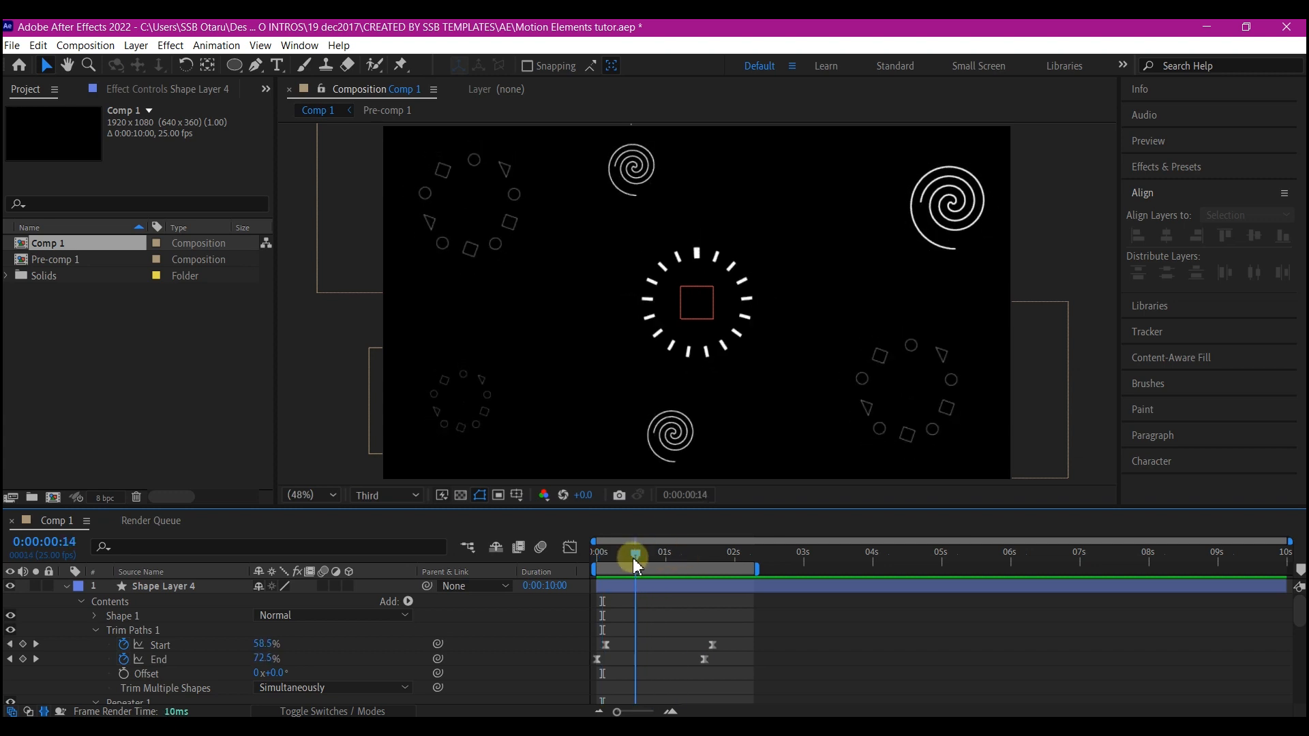
{"action": "left_click_drag", "start_coordinate": [746, 615], "coordinate": [588, 665]}
{"action": "left_click", "coordinate": [714, 653]}
{"action": "left_click_drag", "start_coordinate": [735, 623], "coordinate": [600, 657]}
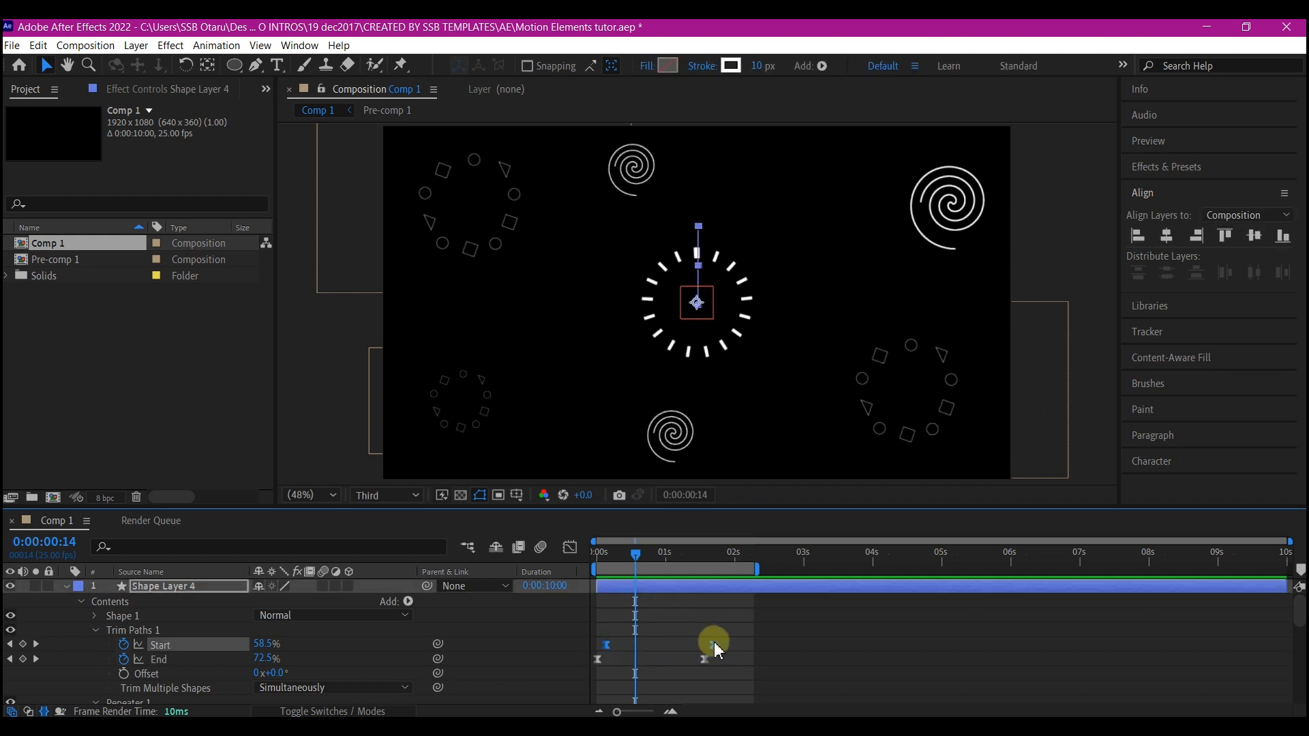
{"action": "left_click_drag", "start_coordinate": [714, 648], "coordinate": [726, 653]}
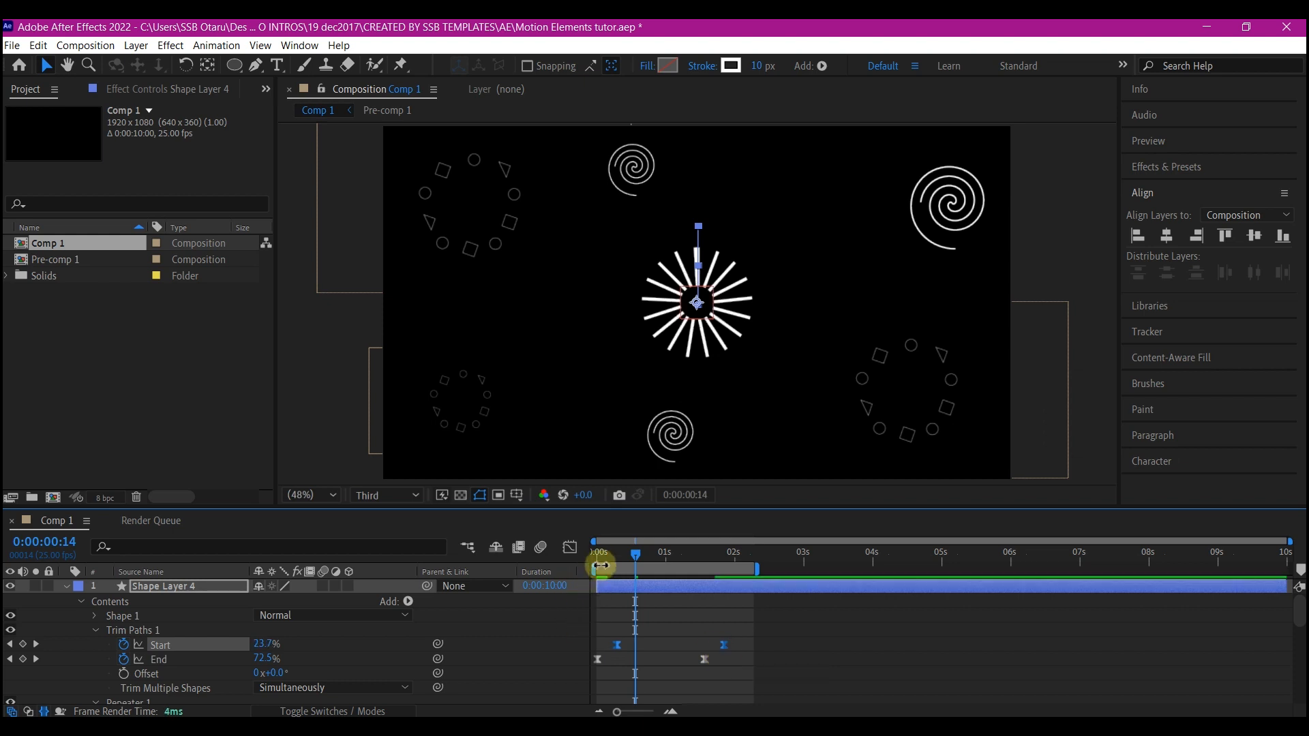
{"action": "left_click_drag", "start_coordinate": [609, 556], "coordinate": [578, 563]}
{"action": "key", "text": "space"}
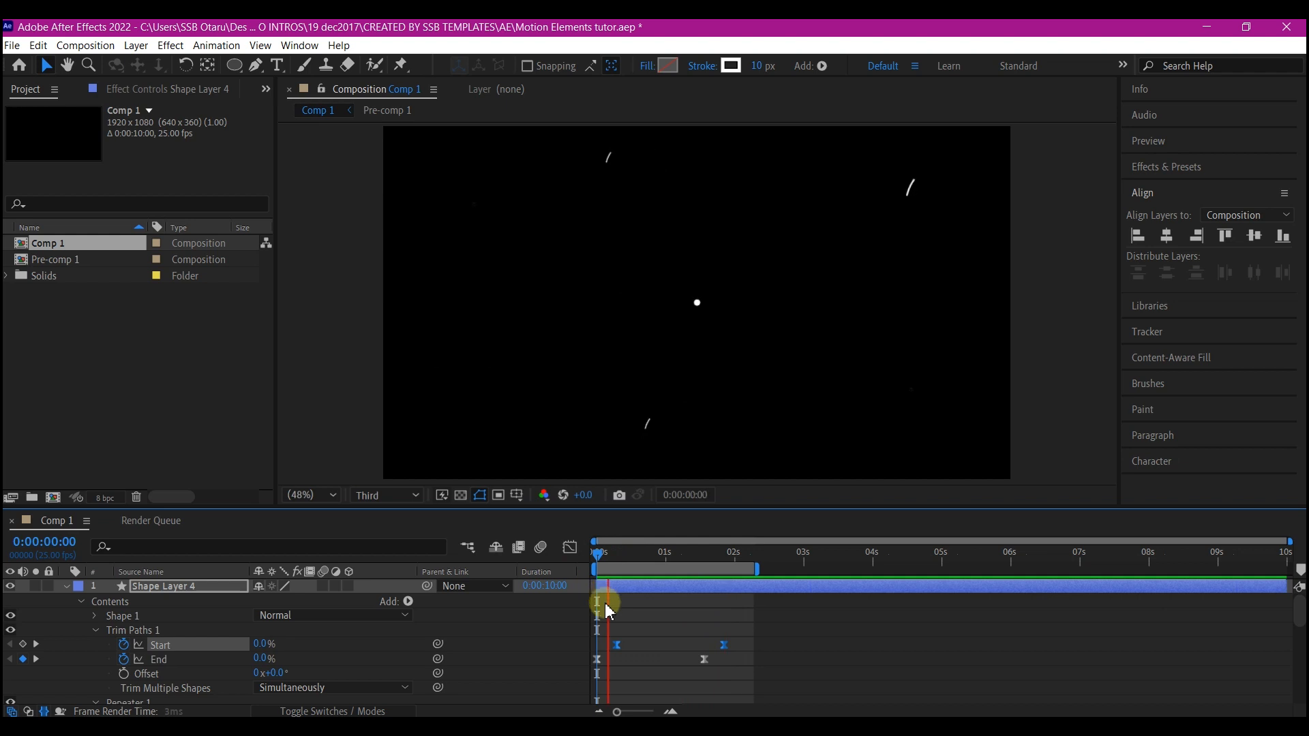
{"action": "key", "text": "space"}
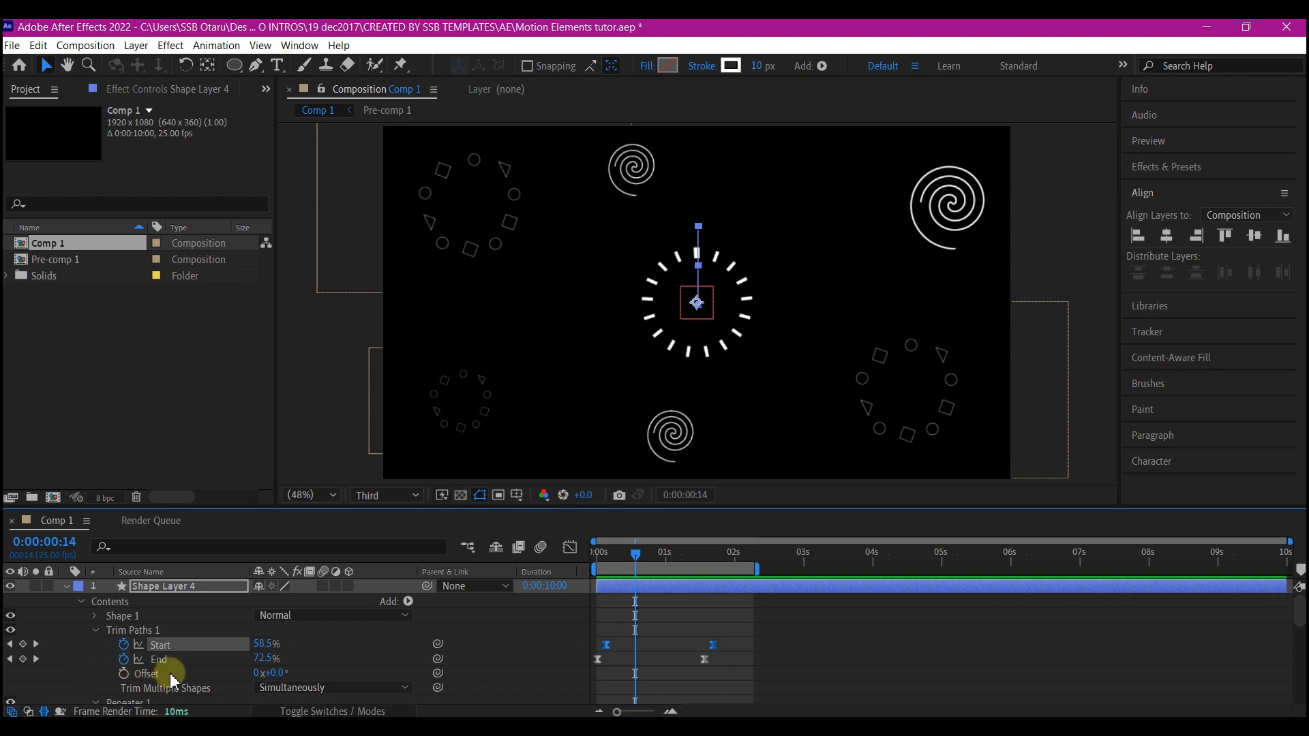
Set the line burst's Repeater to 6 copies with a rotation of 58° and preview the animation.
{"action": "scroll", "coordinate": [172, 677], "scroll_direction": "down", "scroll_amount": 3}
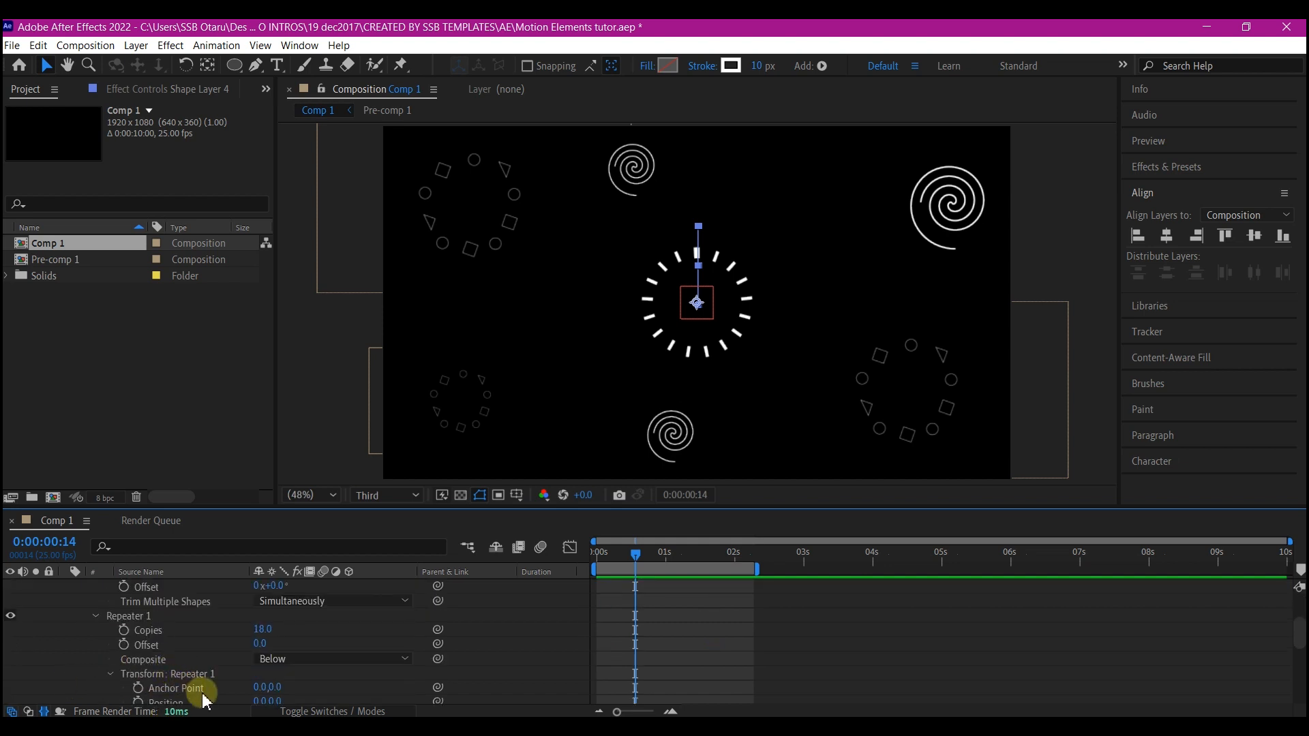
{"action": "scroll", "coordinate": [202, 689], "scroll_direction": "down", "scroll_amount": 2}
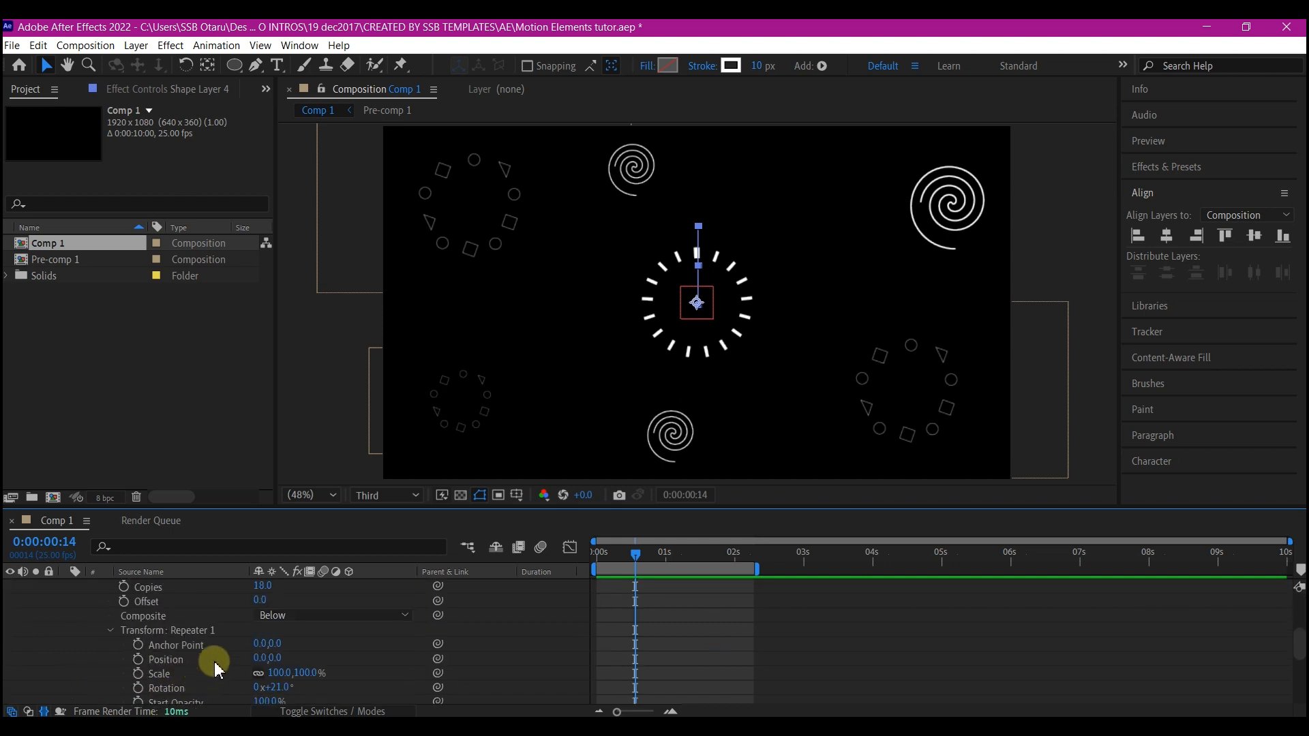
{"action": "scroll", "coordinate": [234, 663], "scroll_direction": "up", "scroll_amount": 3}
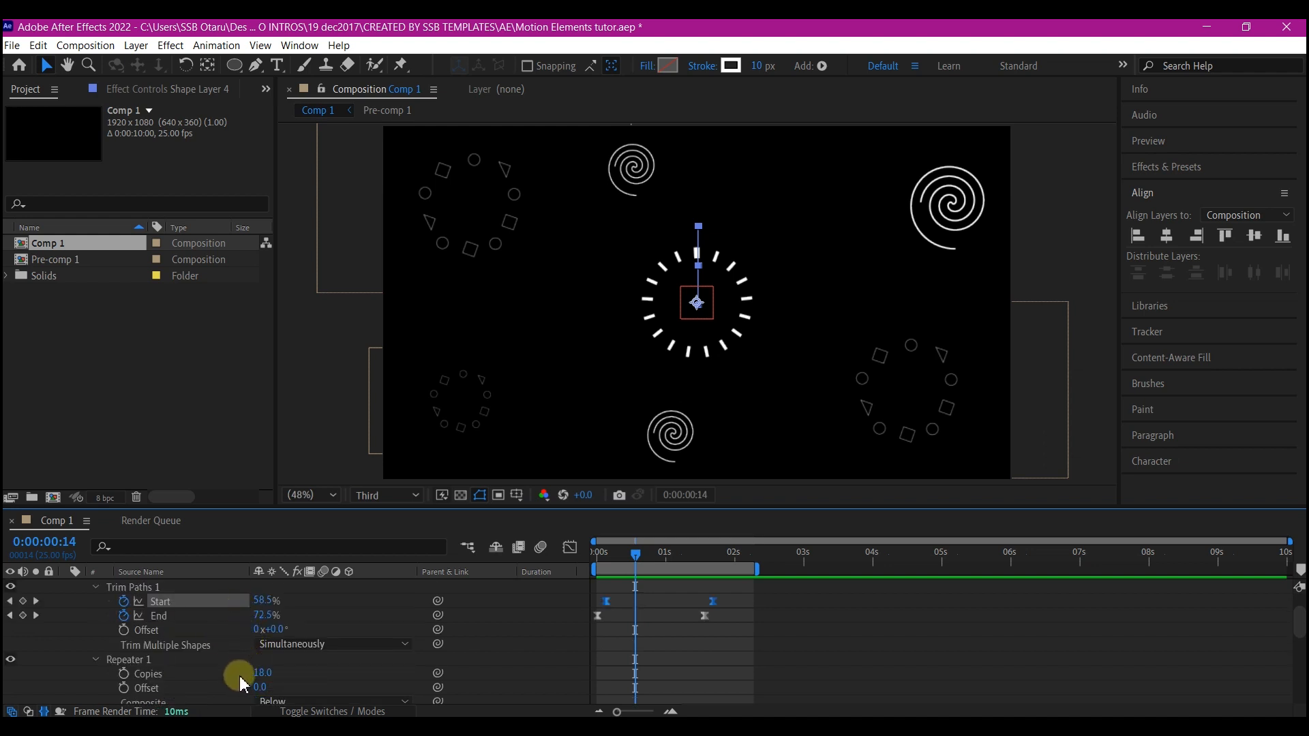
{"action": "left_click_drag", "start_coordinate": [263, 675], "coordinate": [254, 672]}
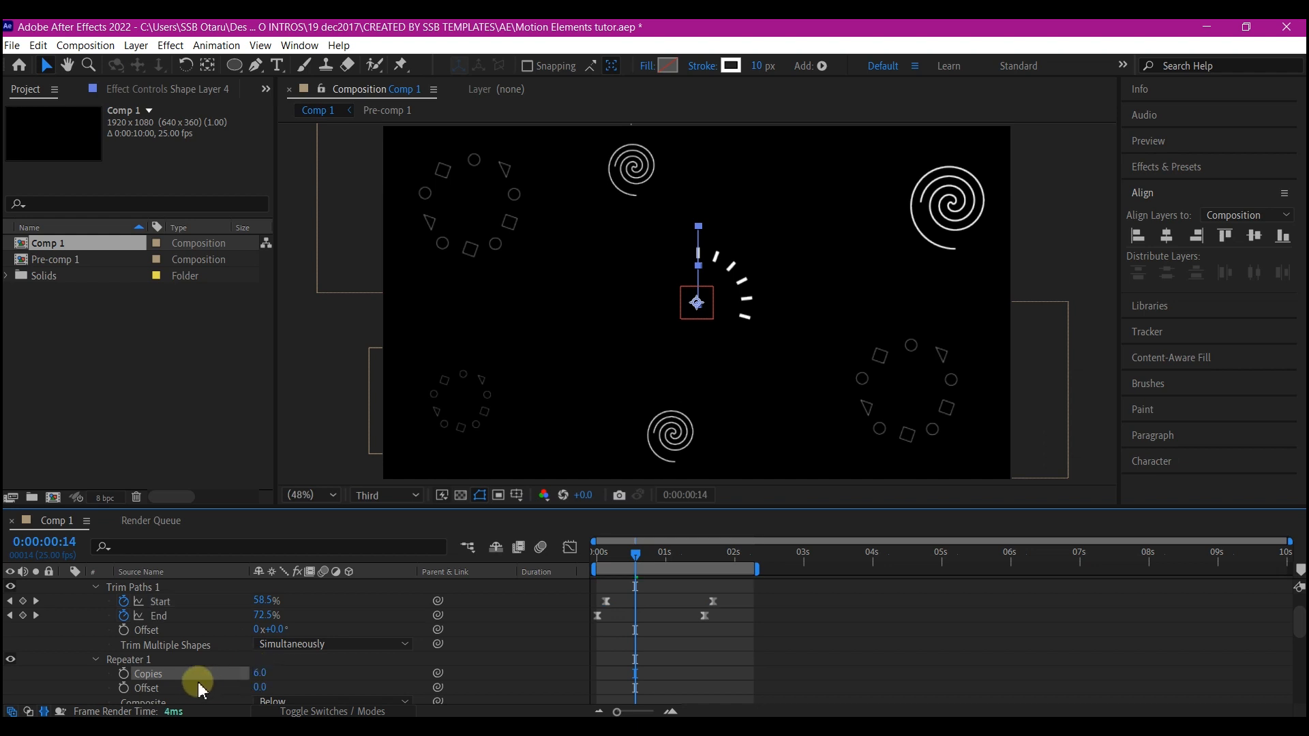
{"action": "scroll", "coordinate": [198, 682], "scroll_direction": "down", "scroll_amount": 2}
{"action": "scroll", "coordinate": [198, 689], "scroll_direction": "down", "scroll_amount": 3}
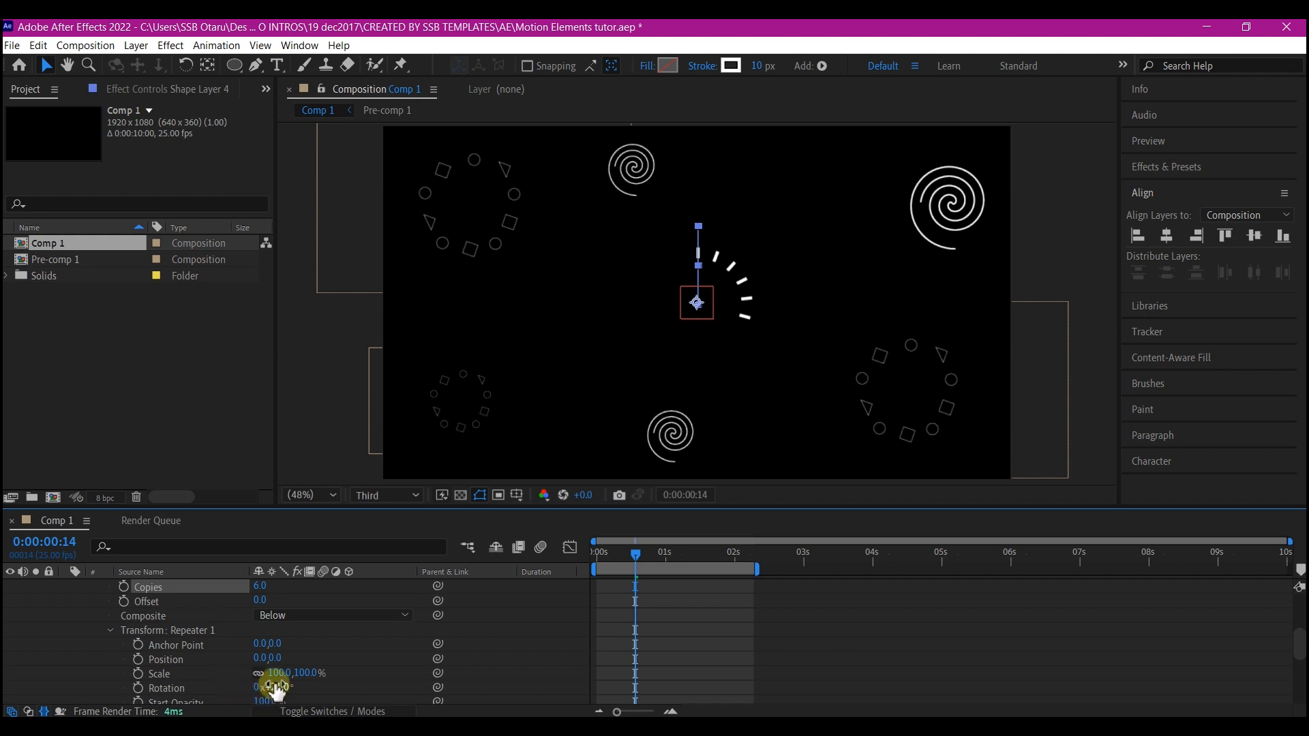
{"action": "left_click_drag", "start_coordinate": [275, 684], "coordinate": [308, 685]}
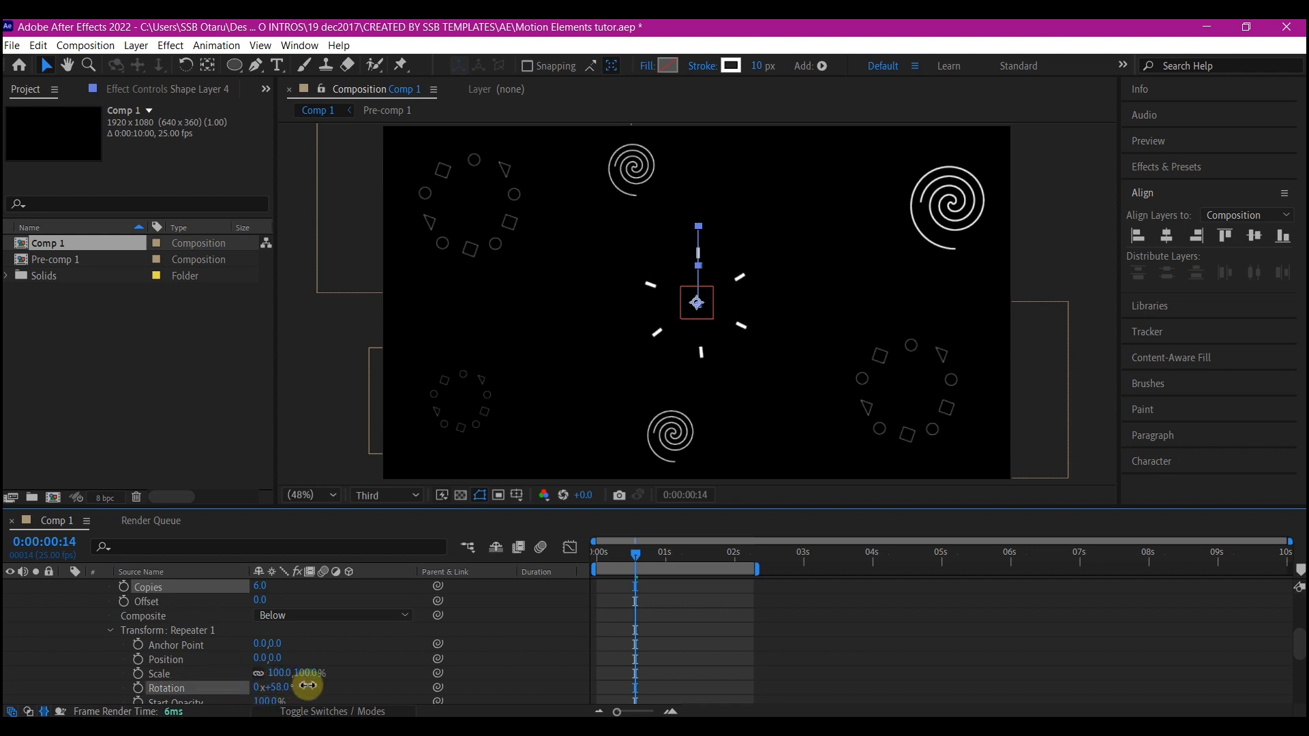
{"action": "left_click", "coordinate": [595, 565]}
{"action": "key", "text": "space"}
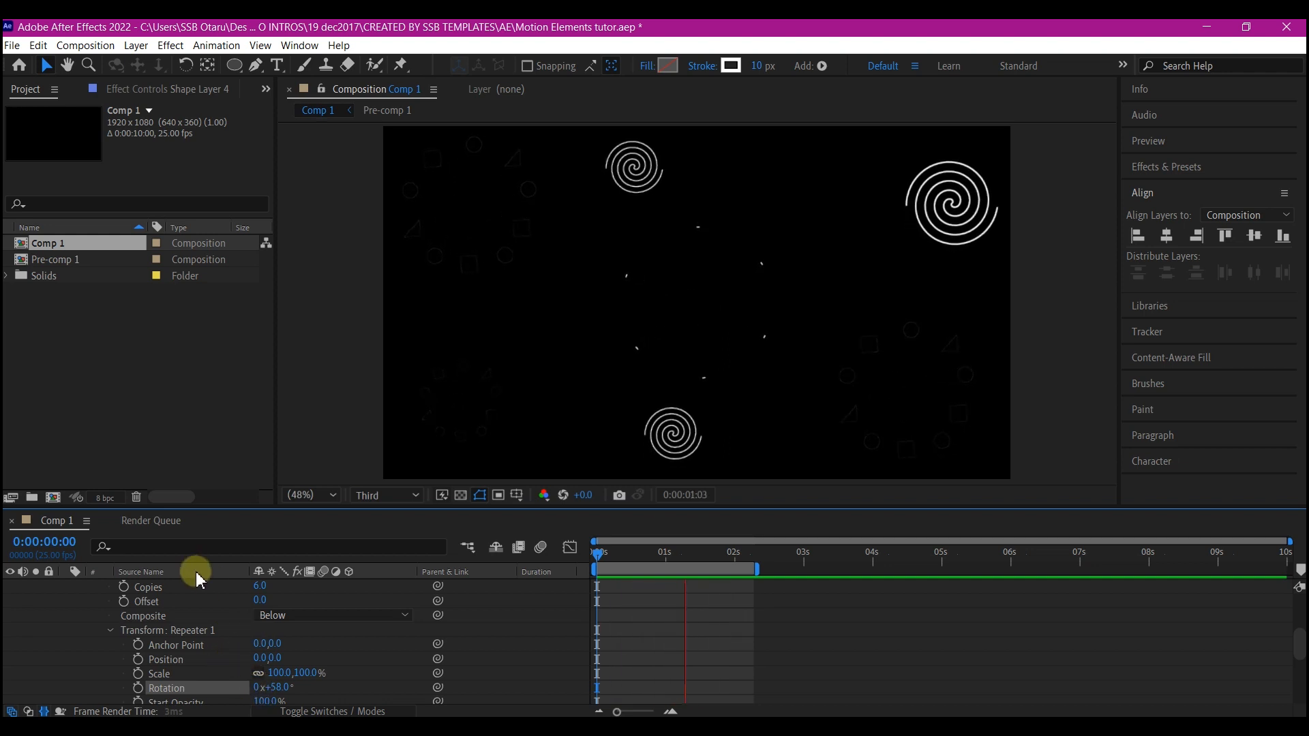
{"action": "scroll", "coordinate": [358, 628], "scroll_direction": "up", "scroll_amount": 5}
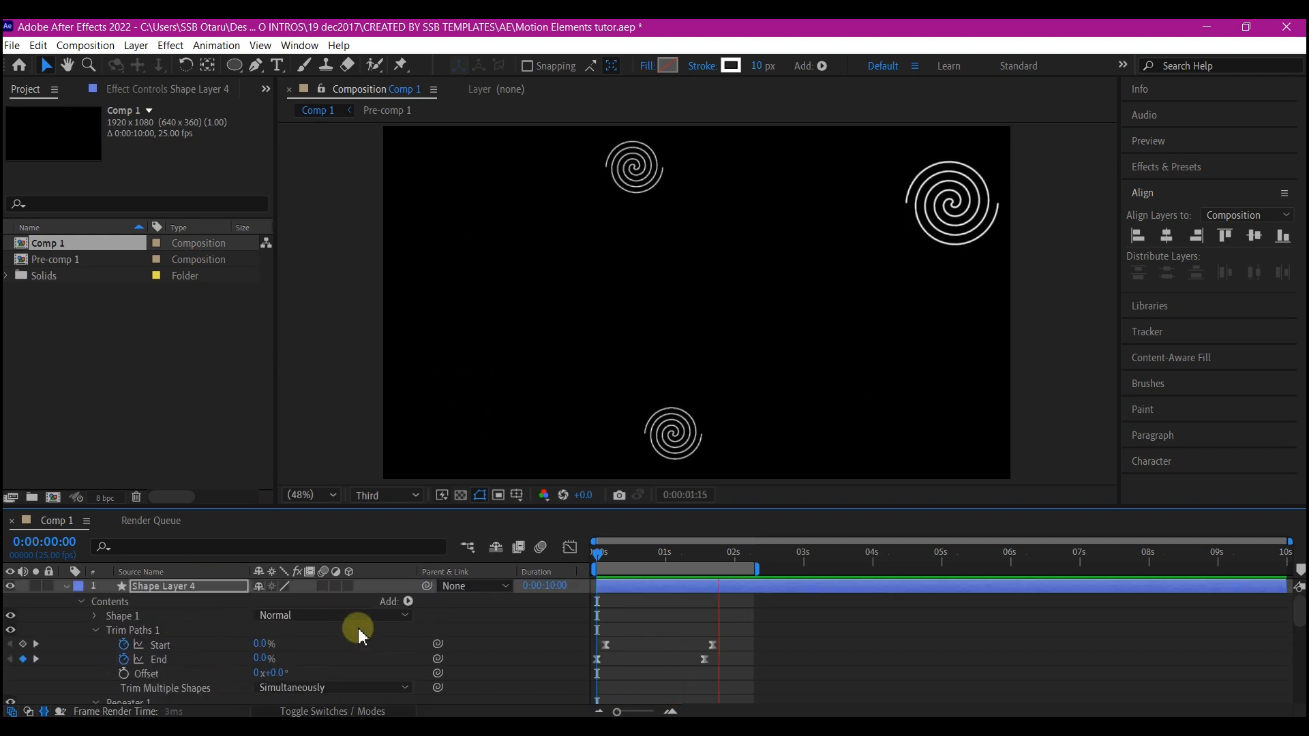
{"action": "left_click", "coordinate": [408, 601]}
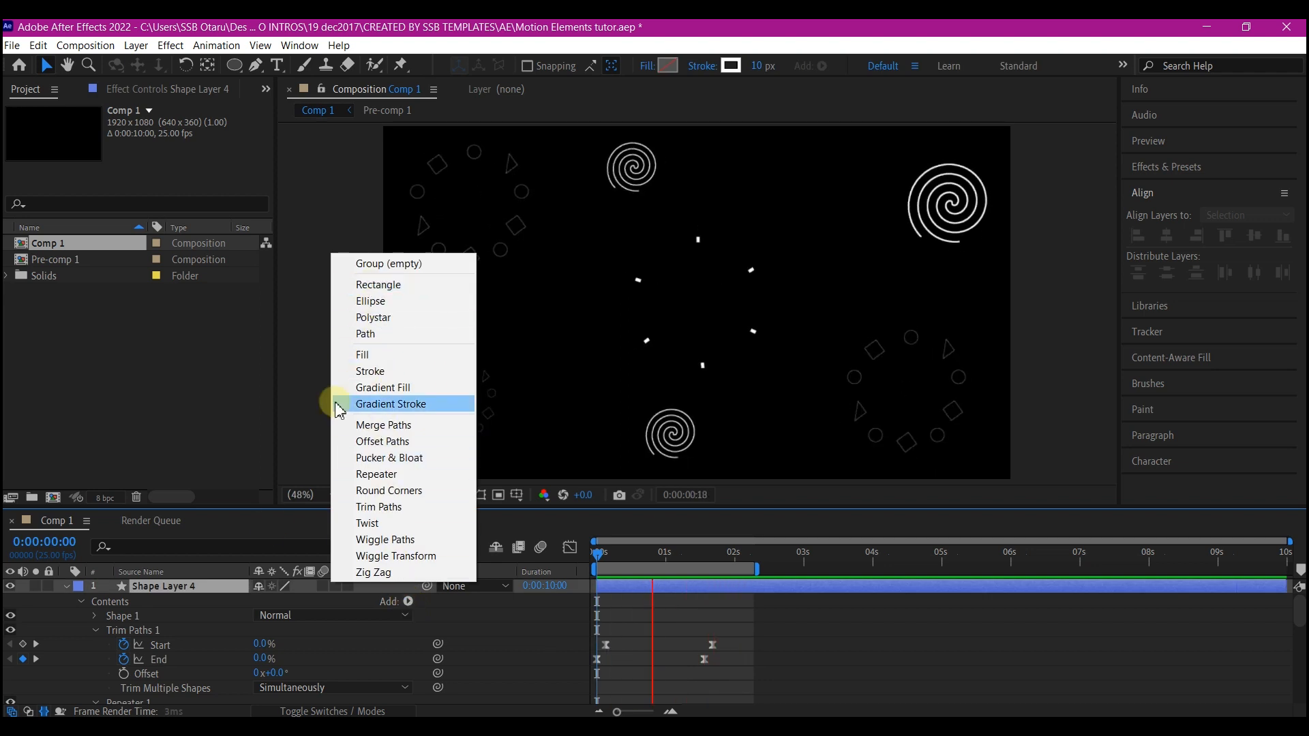
{"action": "left_click", "coordinate": [79, 647]}
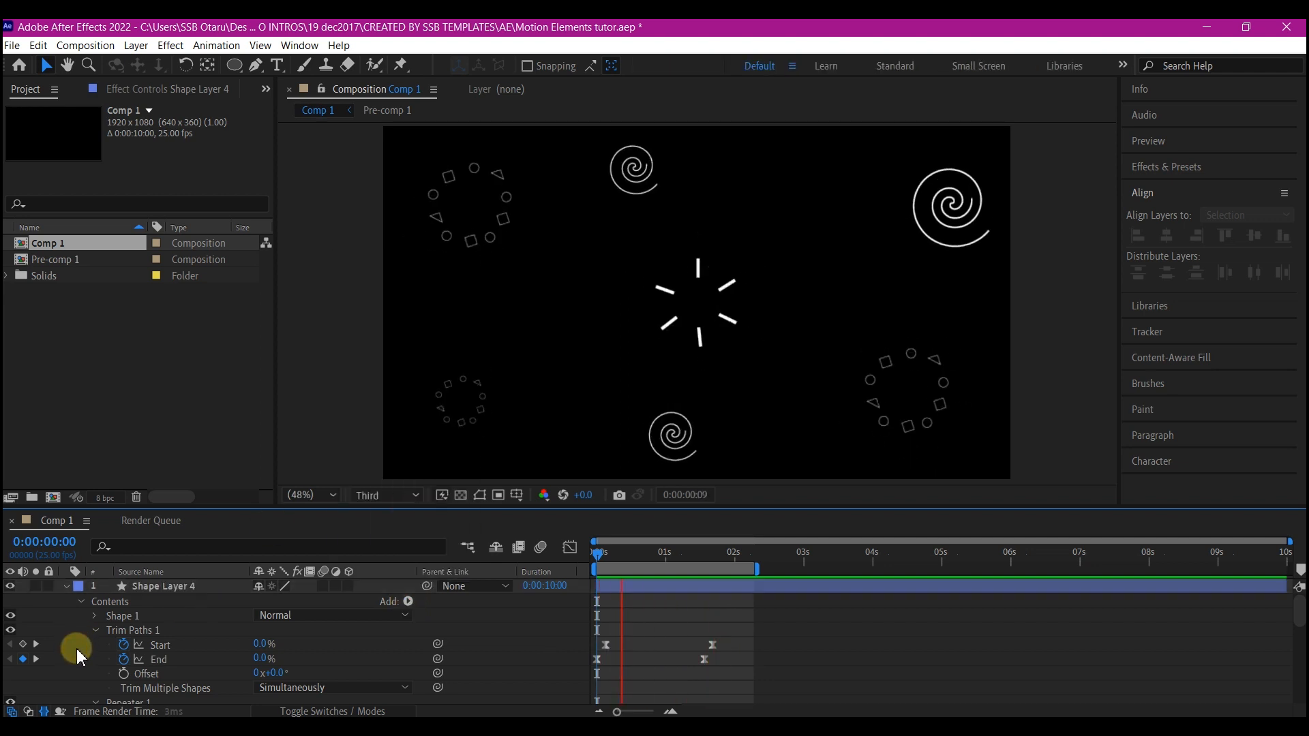